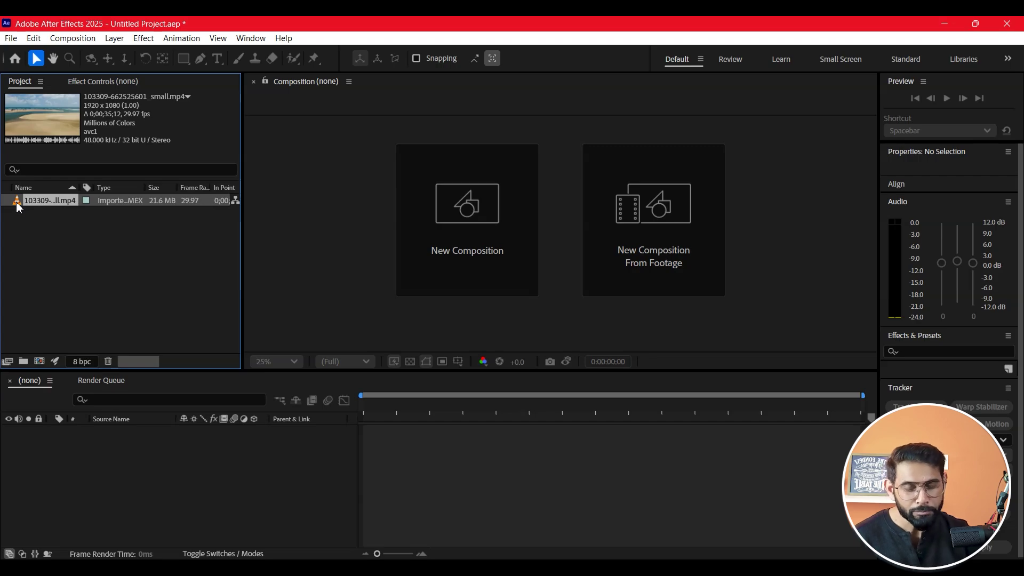
Create a new composition from the beach footage and view it at 50%
left_click_drag(17, 207, 54, 346)
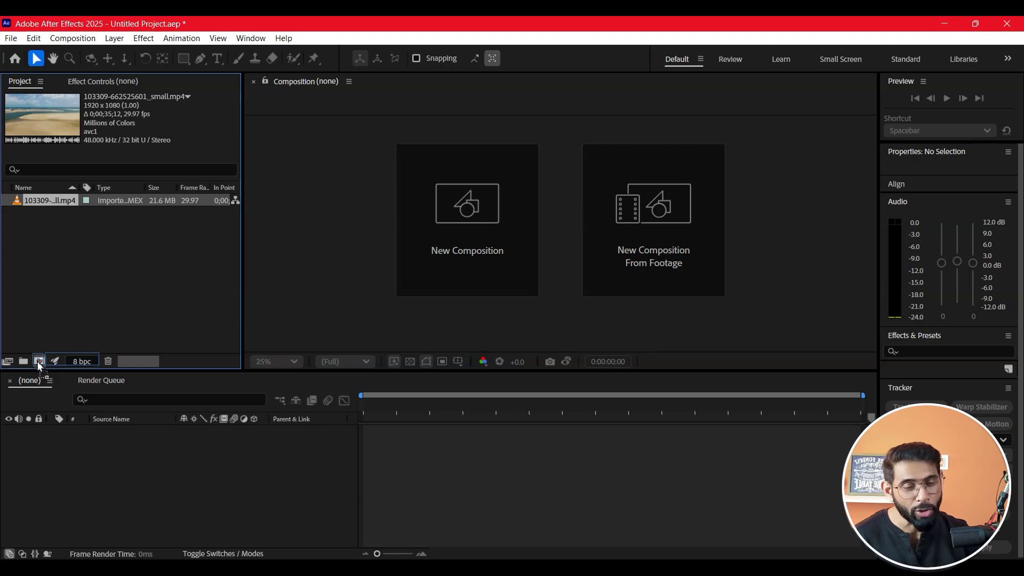
left_click_drag(39, 364, 39, 362)
key("period")
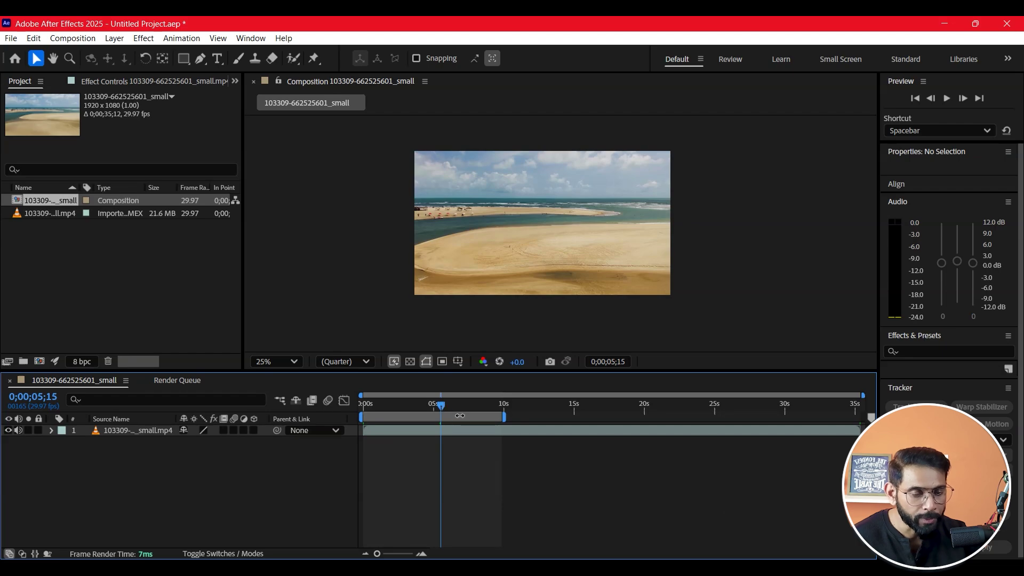
Trim the composition to its work area of about nine seconds, then preview the footage
right_click(459, 416)
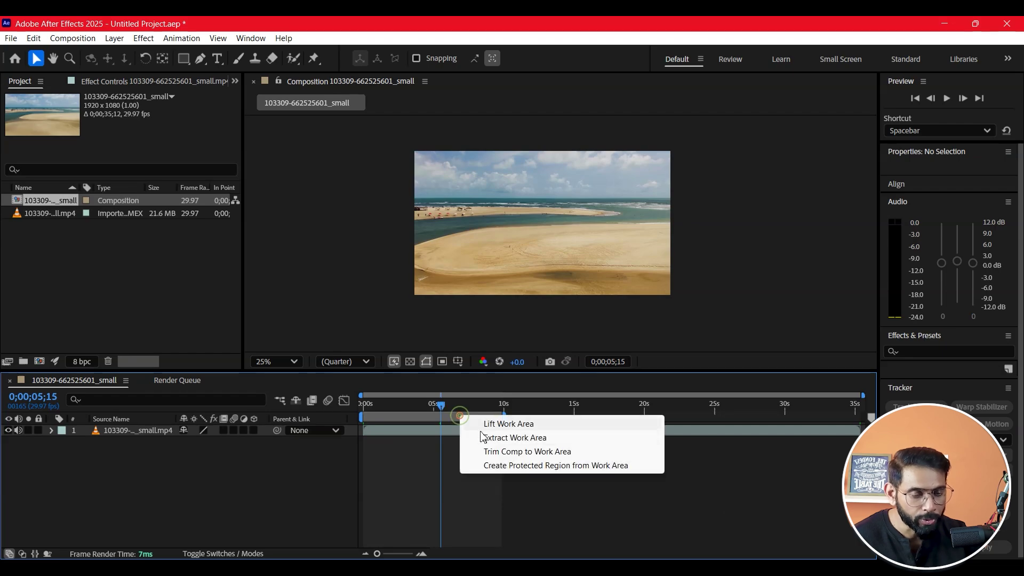
left_click(512, 450)
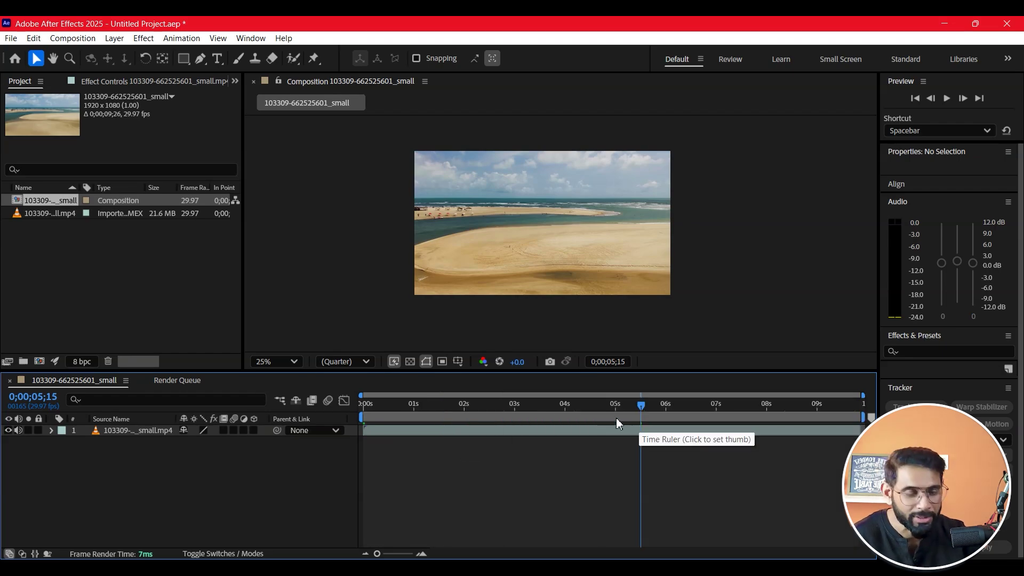
left_click_drag(602, 404, 464, 448)
key("space")
key("Home")
left_click(592, 430)
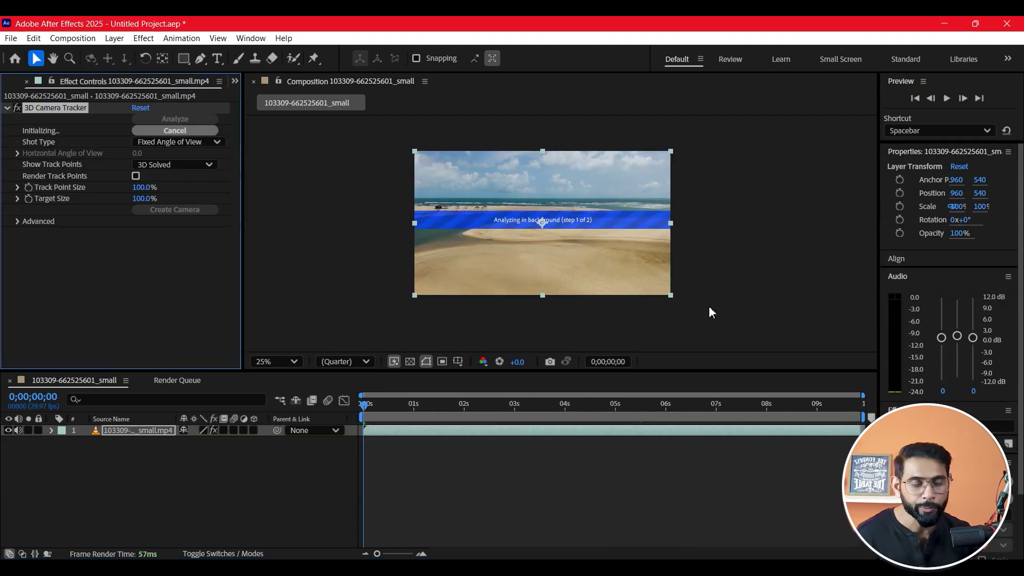
Switch the camera tracker's Solve Method to Typical and lasso five track points on the sand bank
key("period")
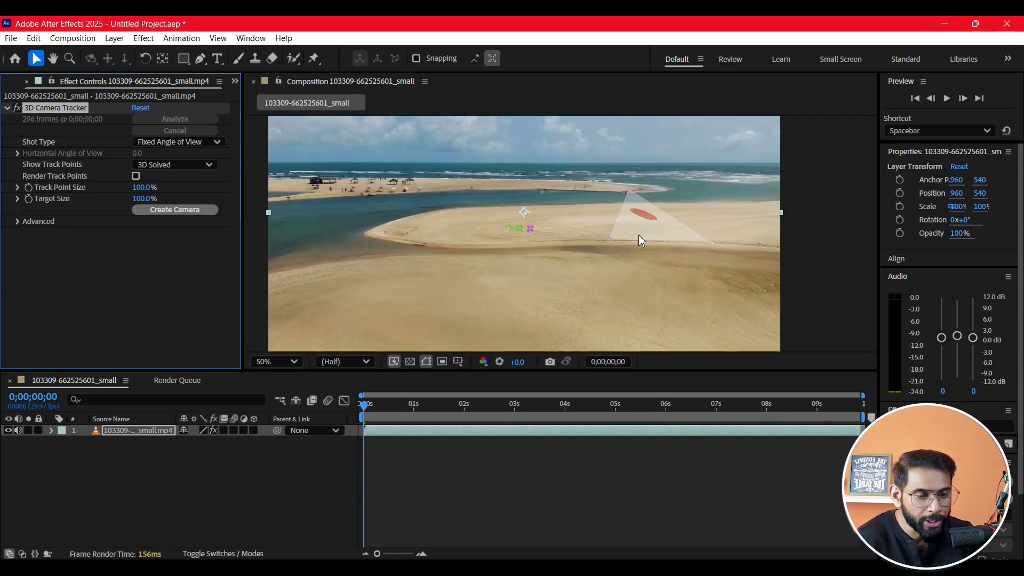
key("ctrl+z")
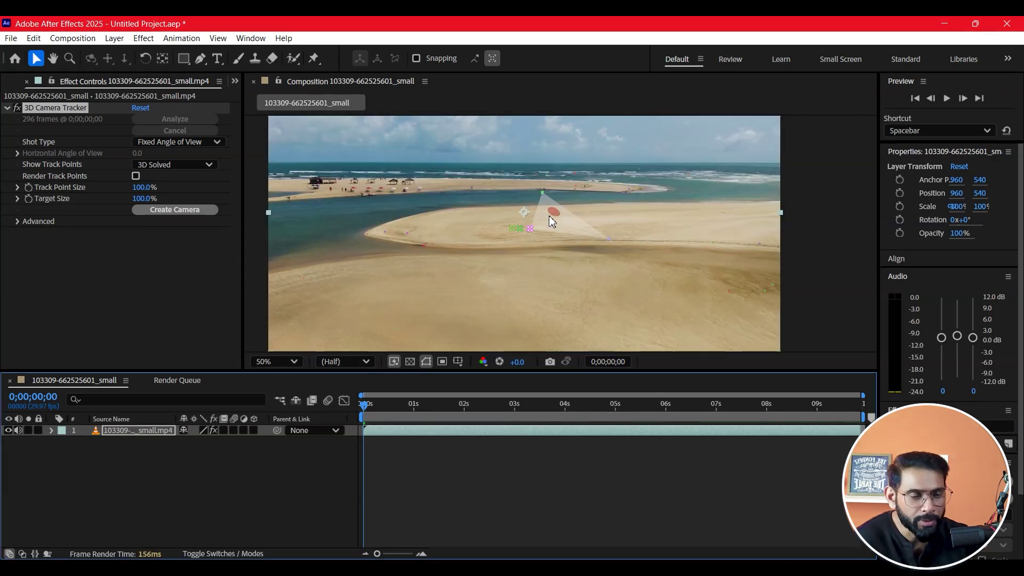
mouse_move(539, 211)
left_mouse_down()
mouse_move(504, 220)
mouse_move(551, 242)
left_mouse_up()
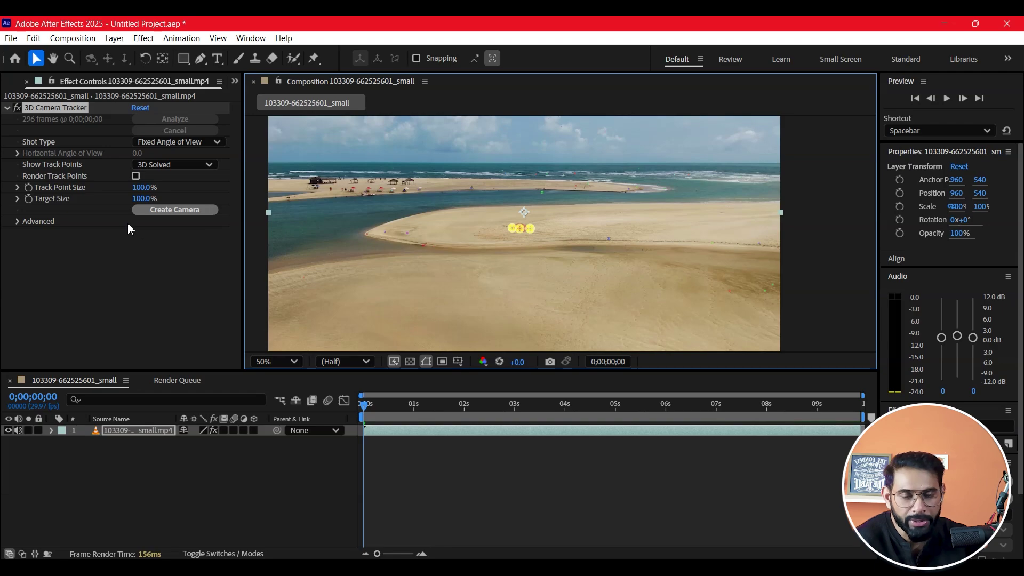
left_click(17, 221)
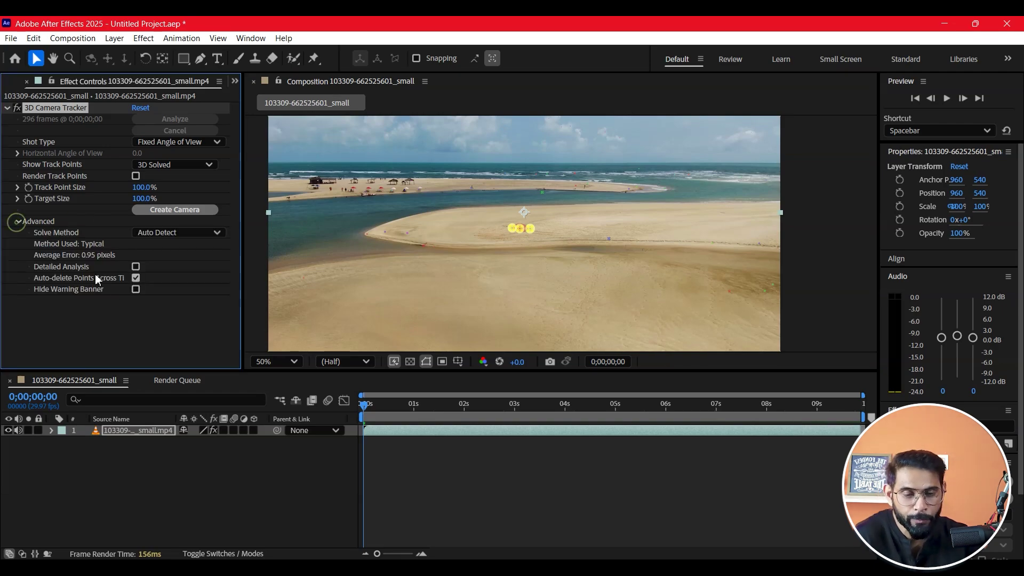
left_click(179, 234)
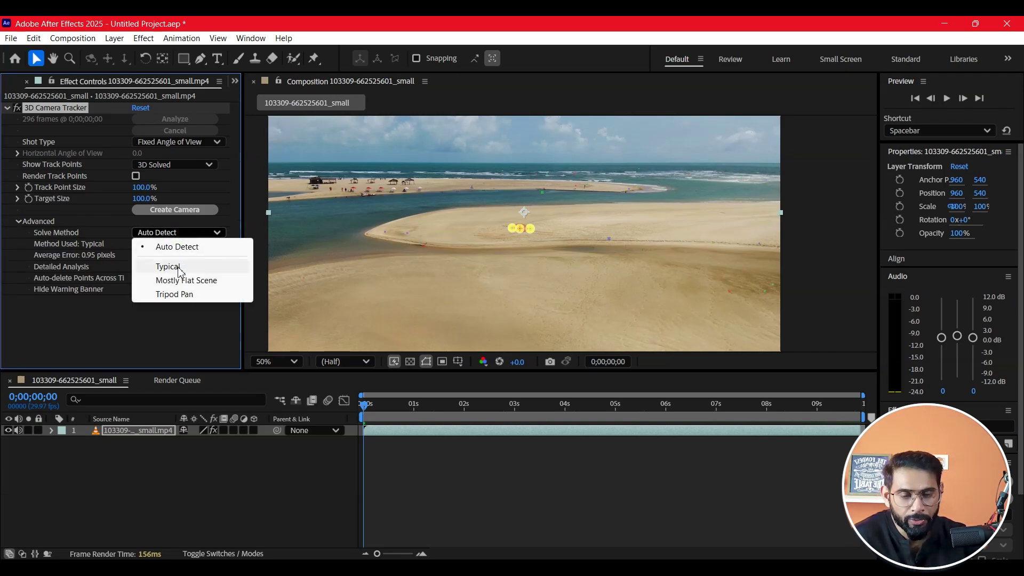
left_click(165, 265)
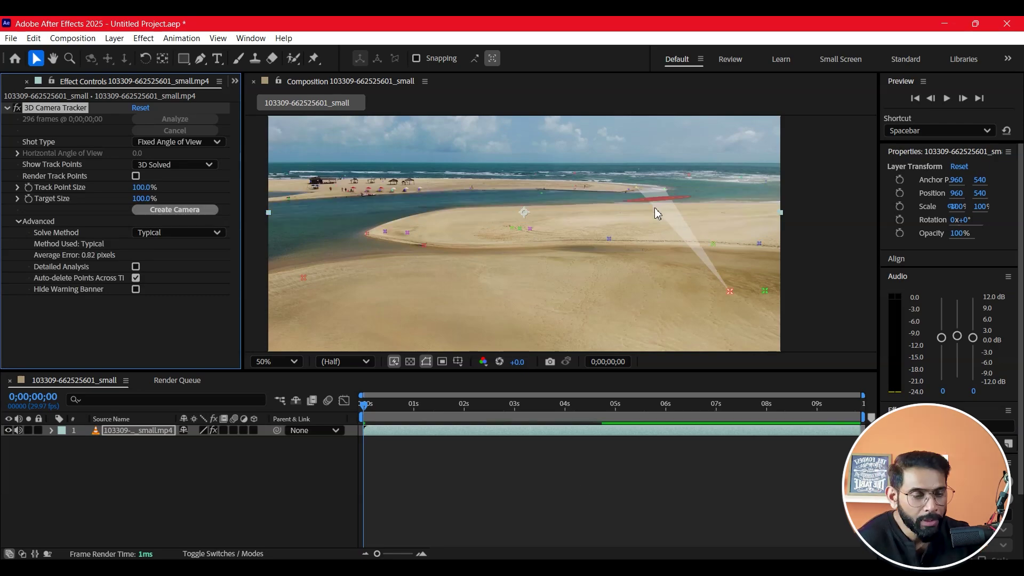
left_click_drag(500, 194, 649, 234)
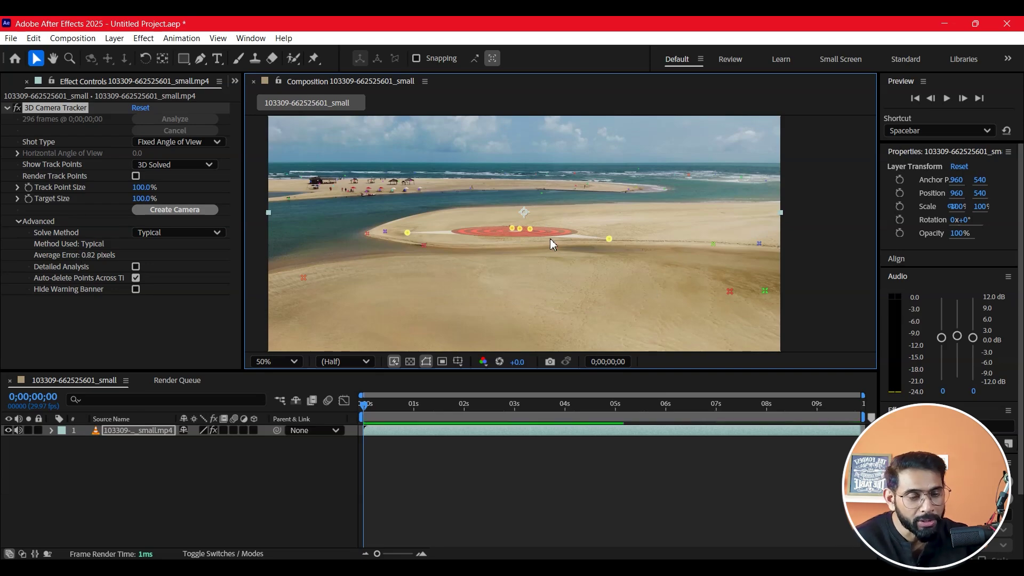
Create Track Solid 1 and a 3D Tracker Camera from the points, then preview the track from the start
right_click(530, 233)
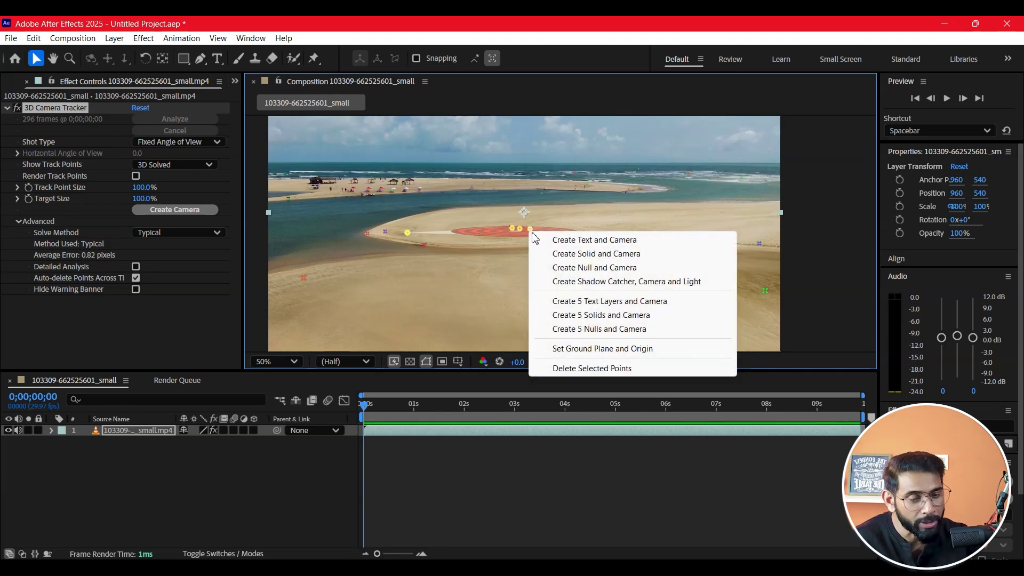
left_click(578, 255)
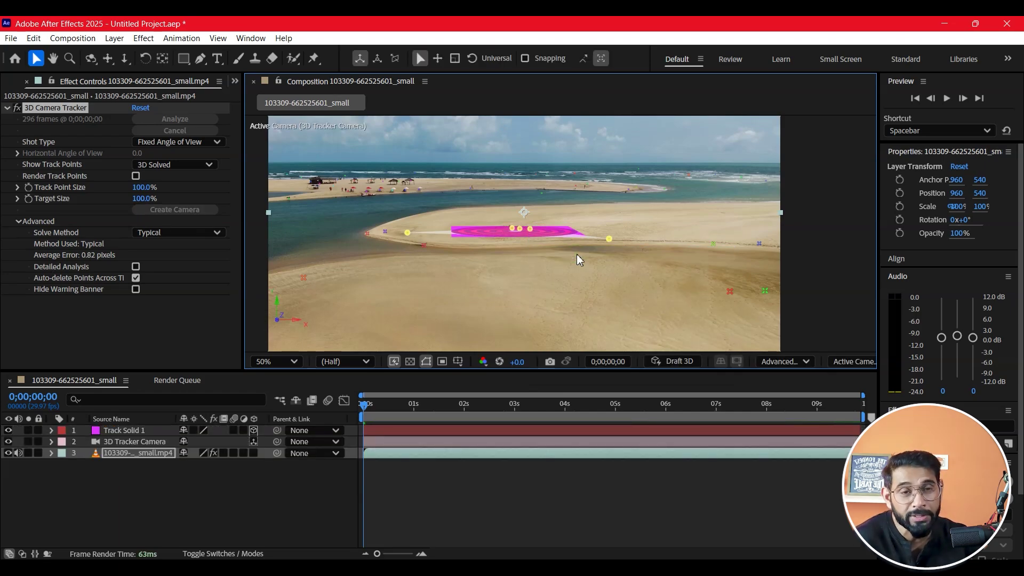
key("space")
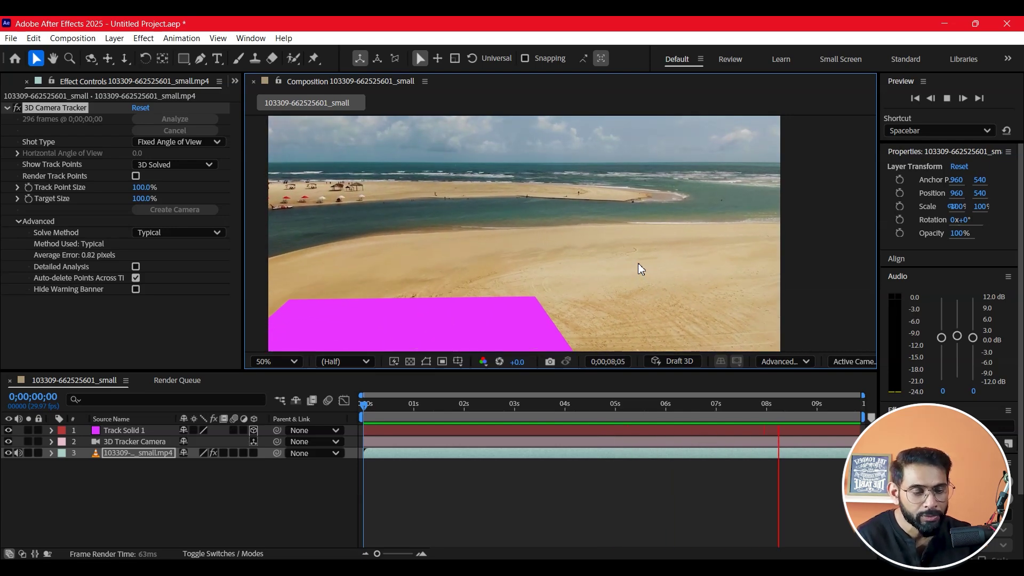
key("space")
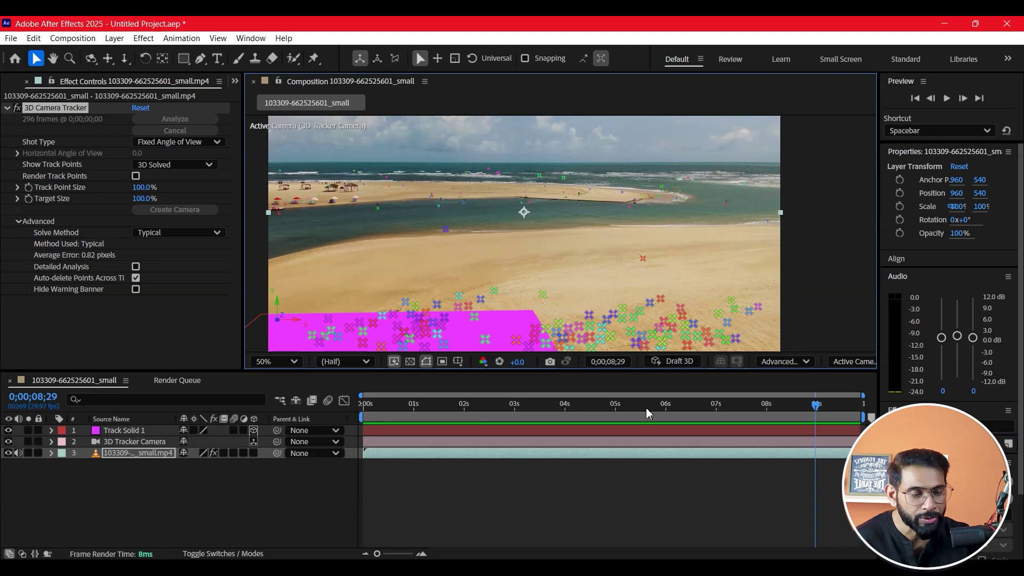
left_click(704, 444)
key("Home")
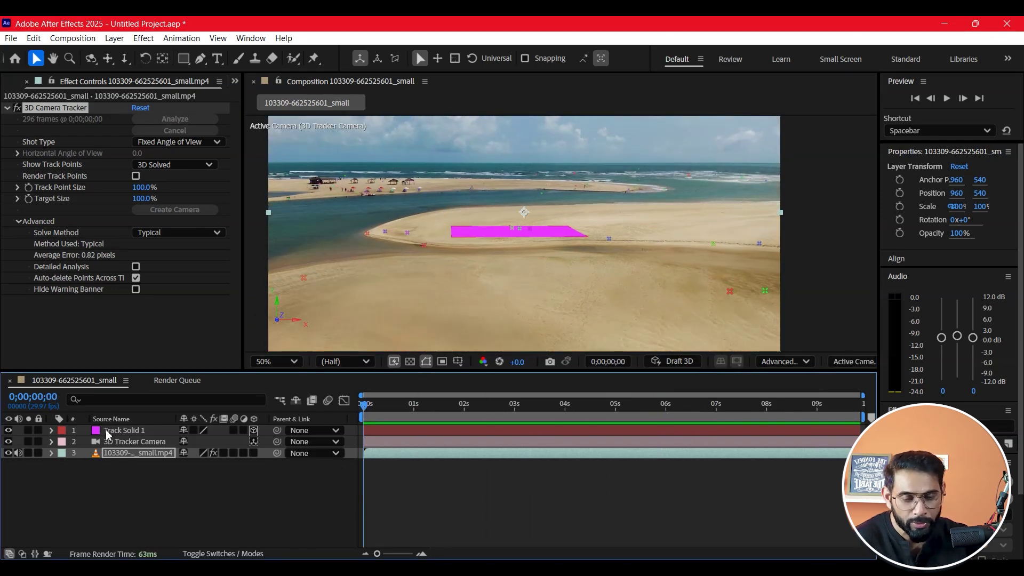
Push Track Solid 1 further back along the sand bank by raising its Z position
left_click(107, 432)
key("p")
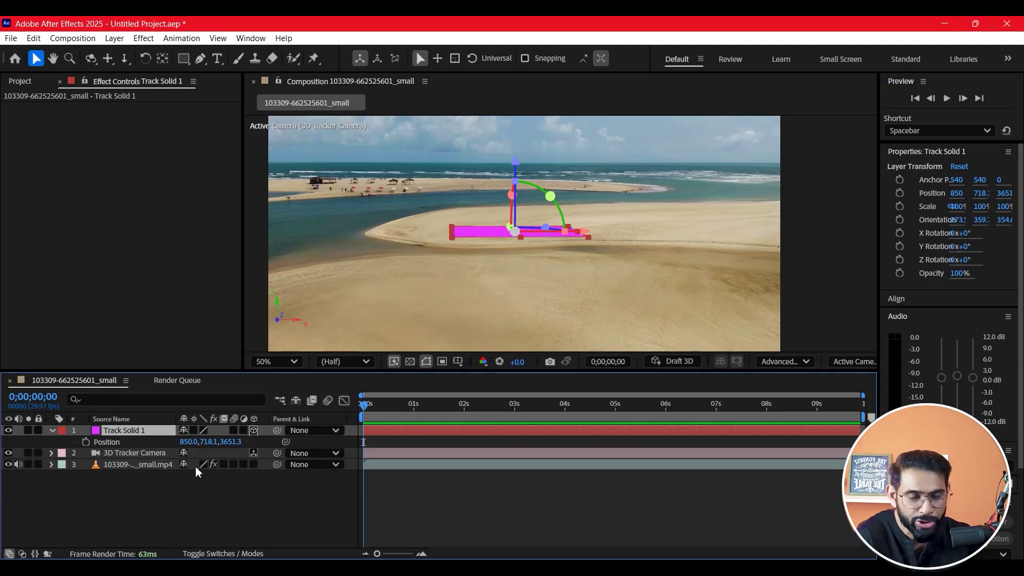
mouse_move(231, 444)
left_mouse_down()
mouse_move(273, 434)
mouse_move(394, 357)
left_mouse_up()
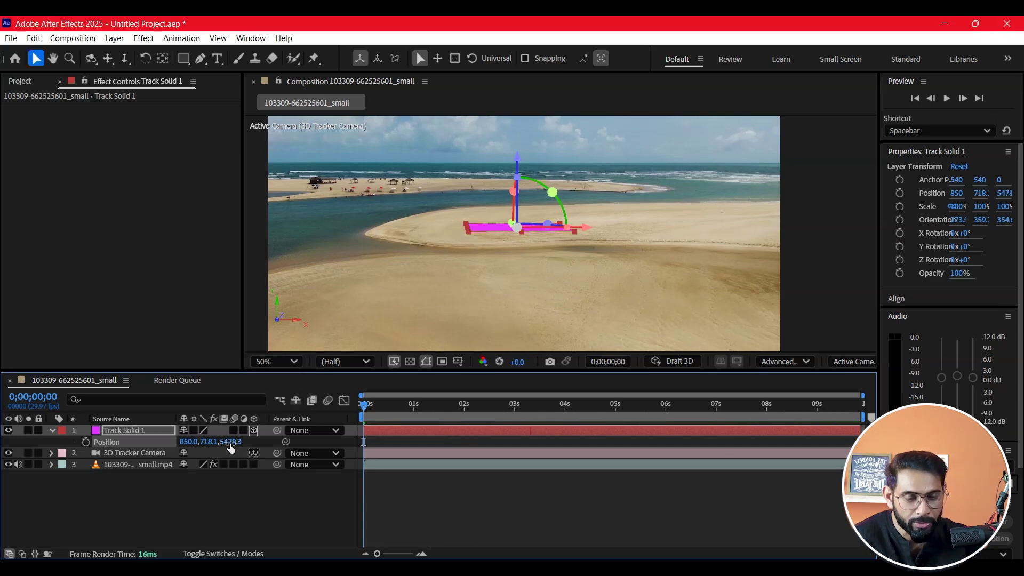
left_click_drag(231, 447, 524, 313)
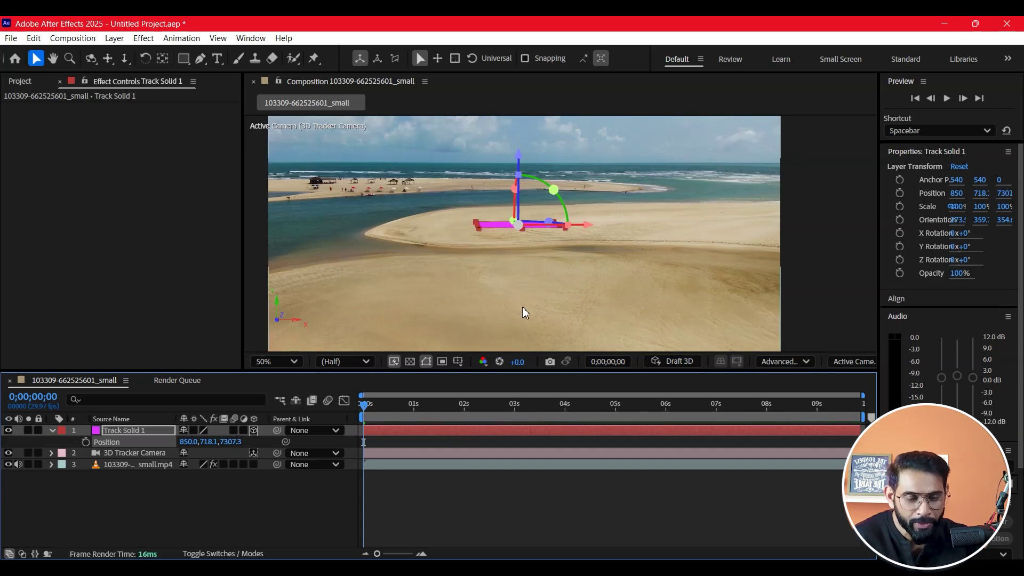
left_click_drag(222, 442, 228, 442)
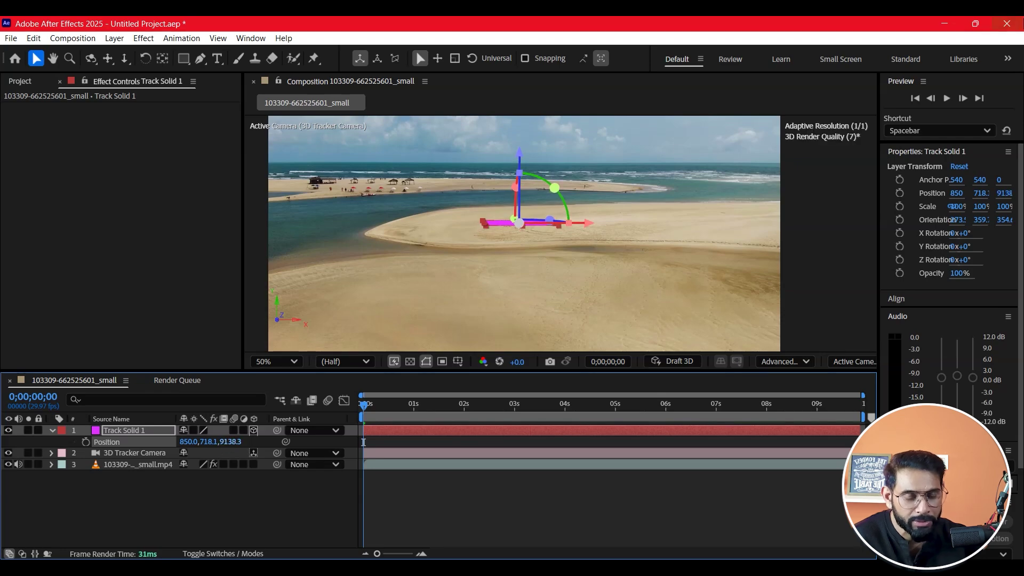
left_click_drag(230, 442, 325, 439)
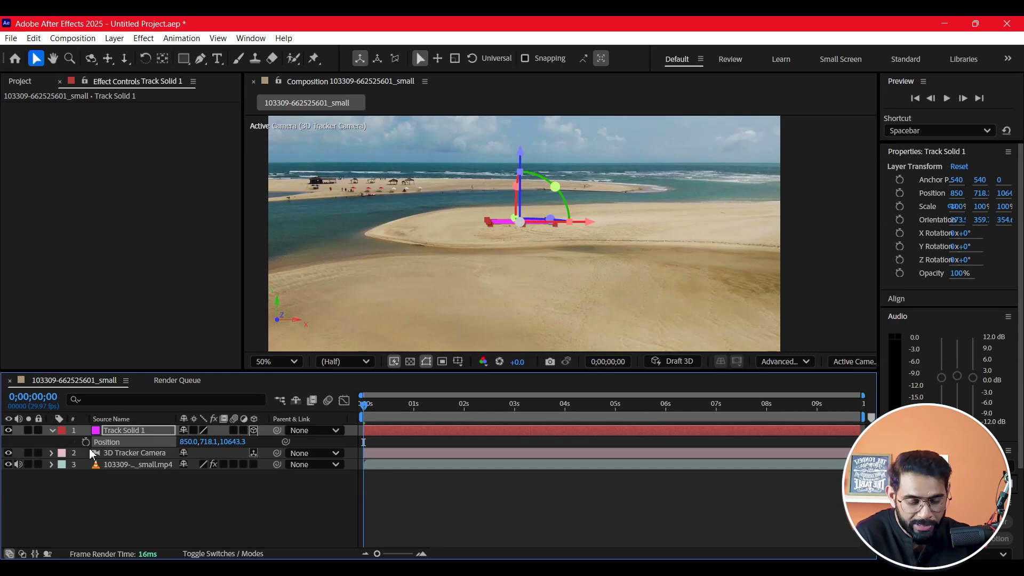
Scale Track Solid 1 up to 301%
key("s")
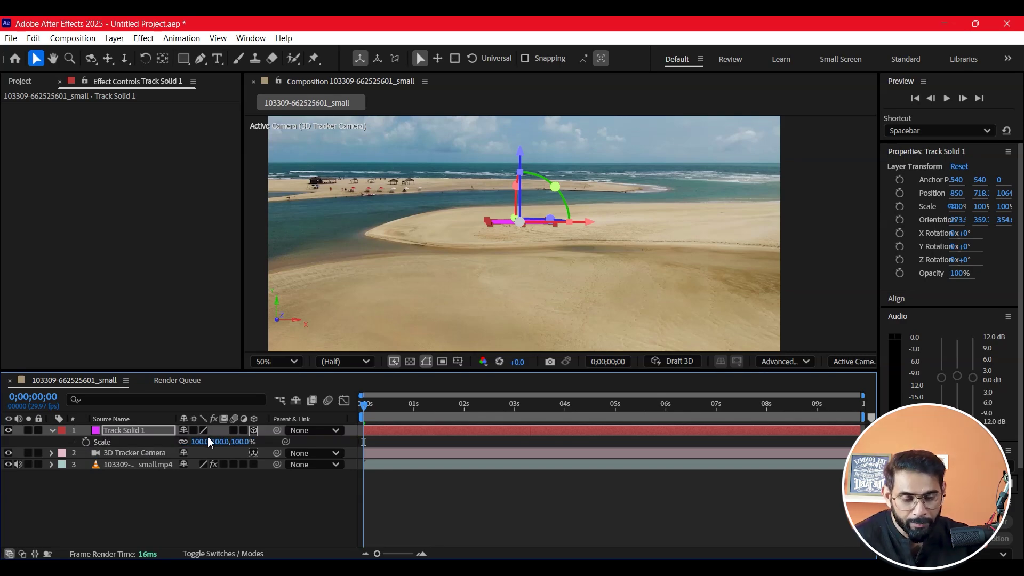
left_click_drag(209, 442, 309, 433)
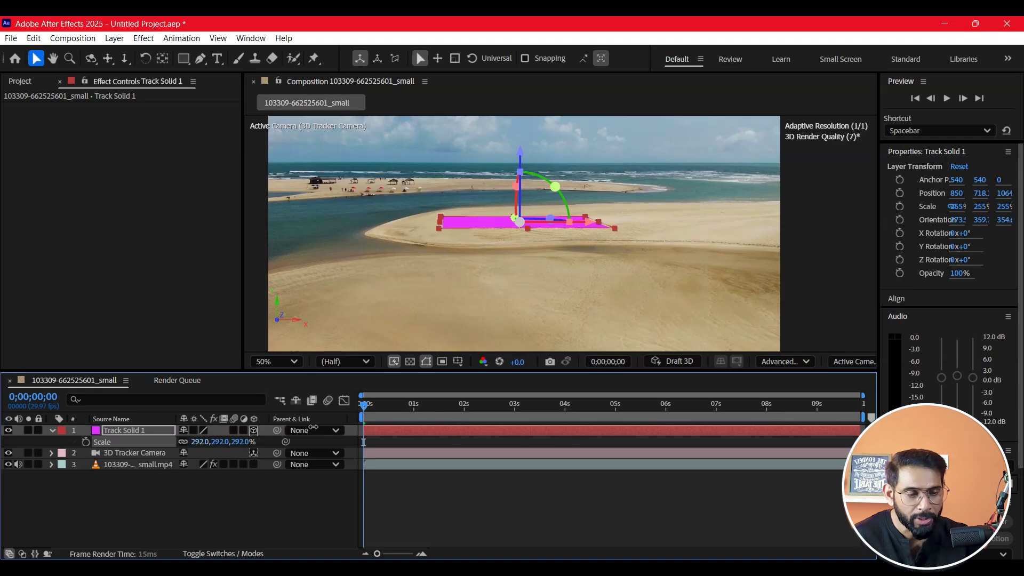
left_click_drag(285, 430, 309, 429)
left_click(639, 507)
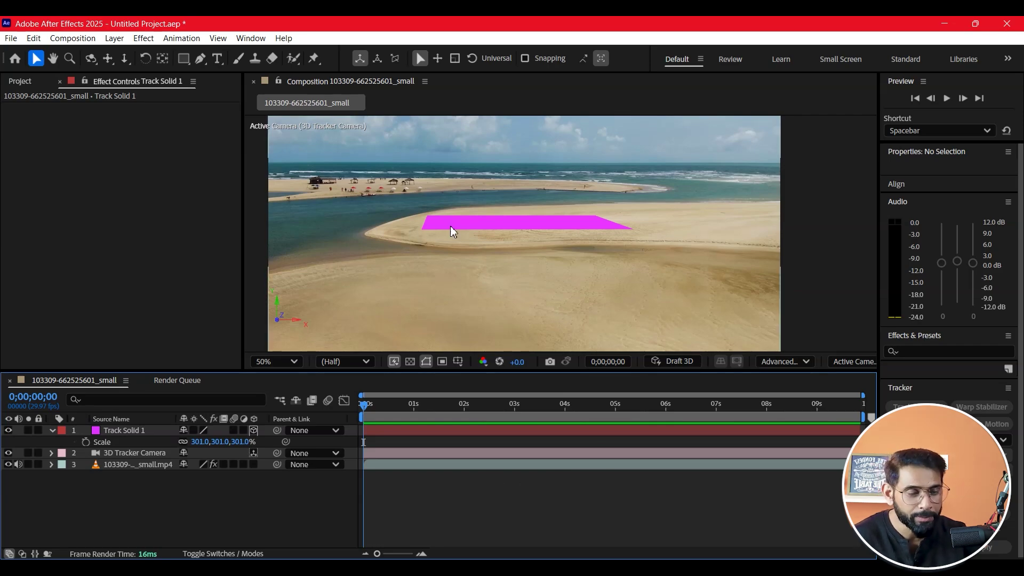
left_click(791, 366)
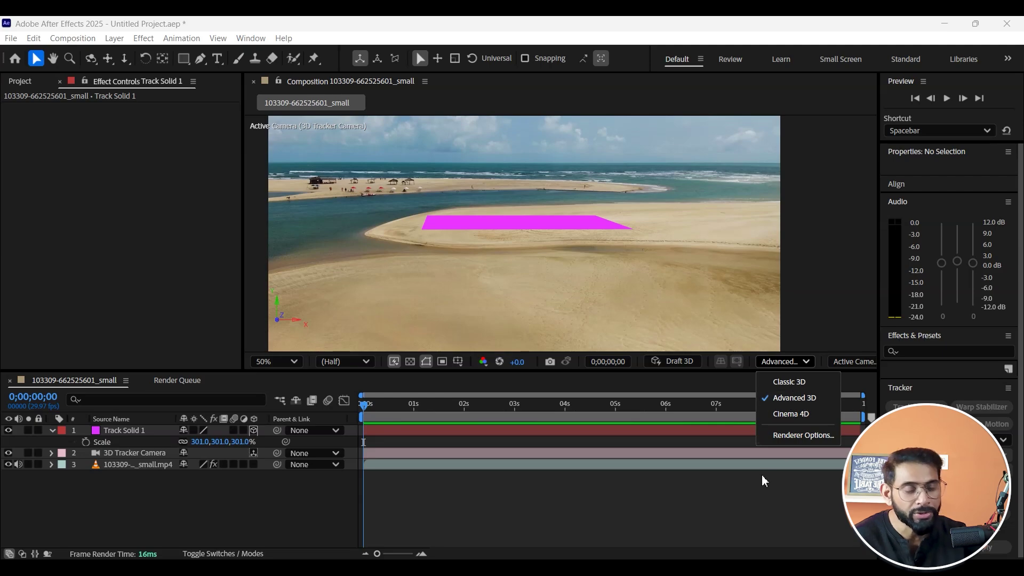
left_click(742, 508)
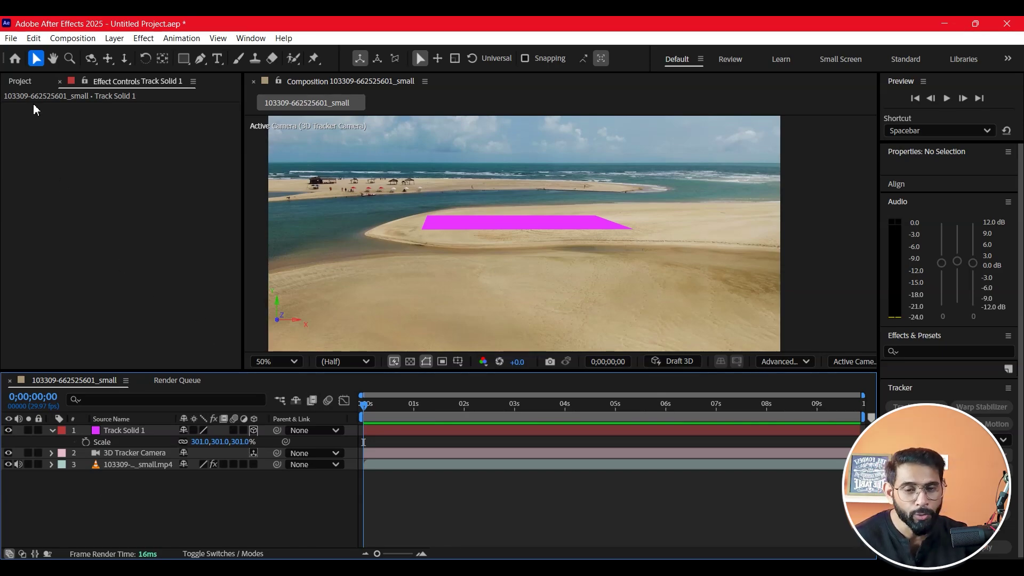
left_click(20, 82)
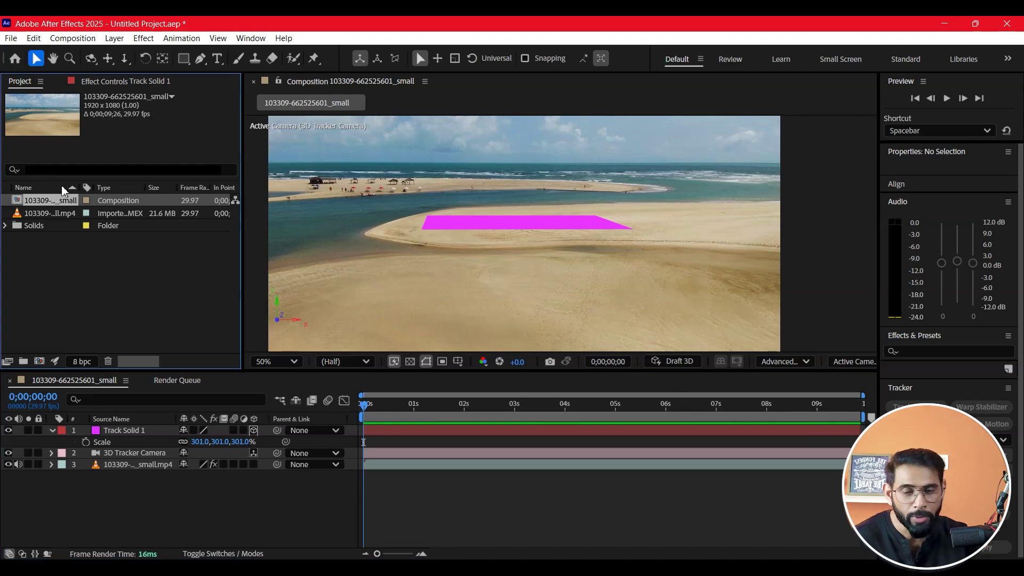
right_click(47, 198)
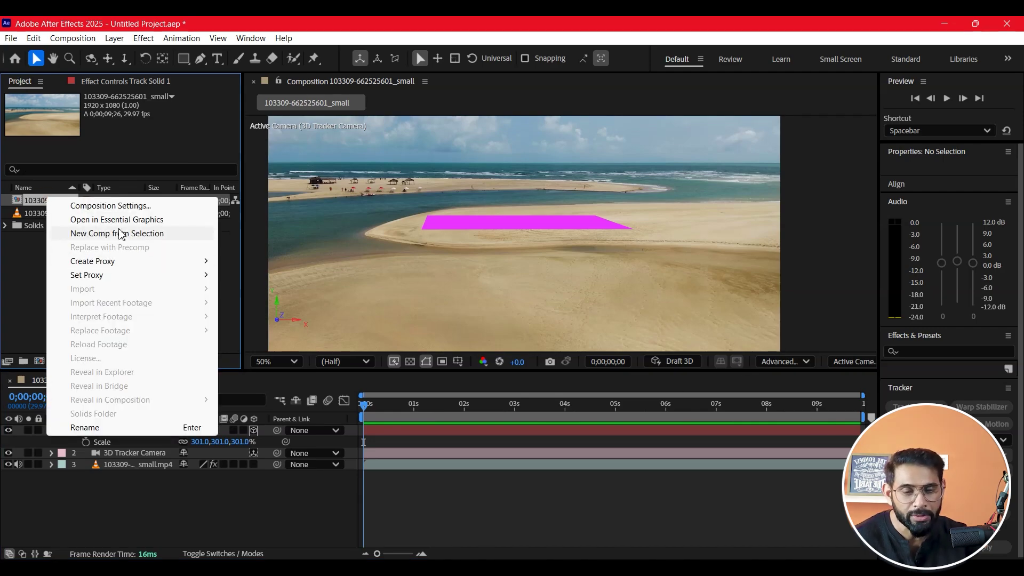
left_click(126, 206)
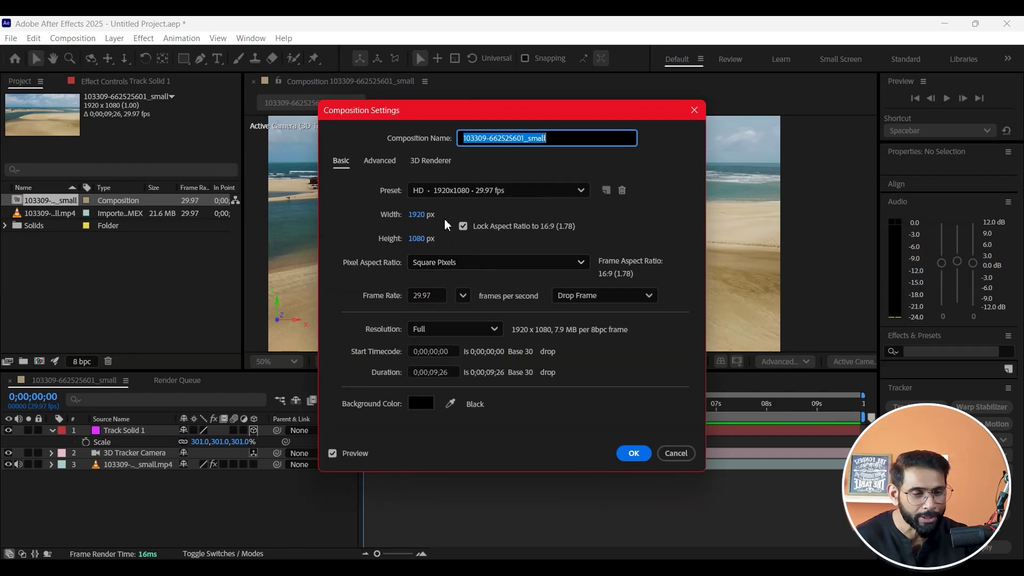
left_click(438, 161)
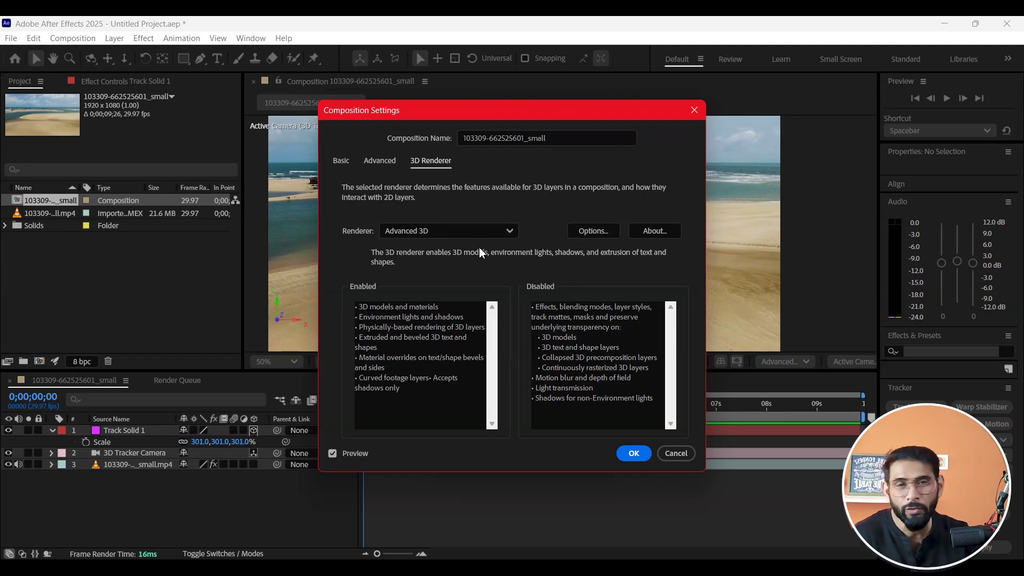
left_click(646, 457)
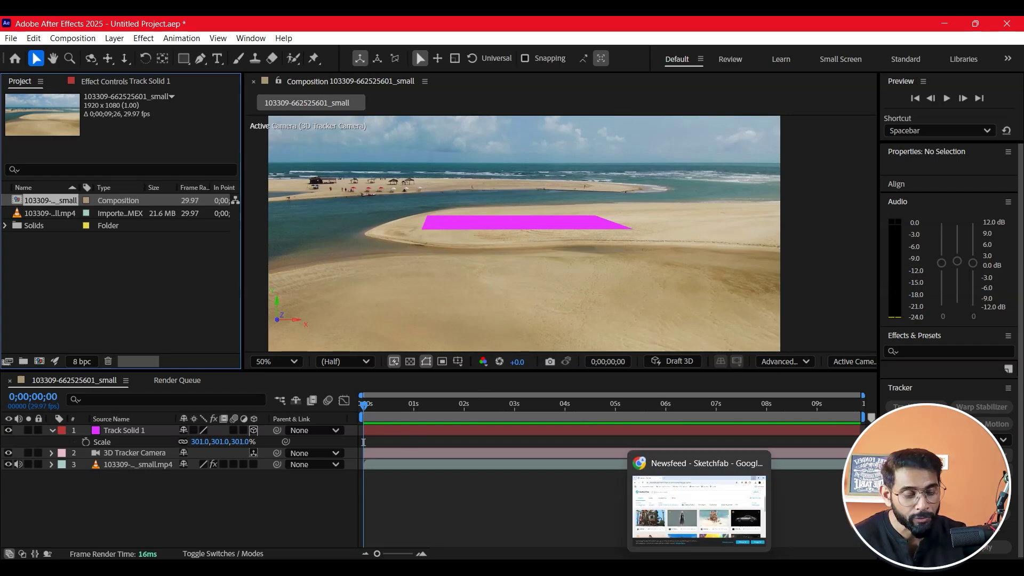
Search Sketchfab for 'smart watch', browse the results and open the Smart Watch KW-19 model
key("alt+Tab")
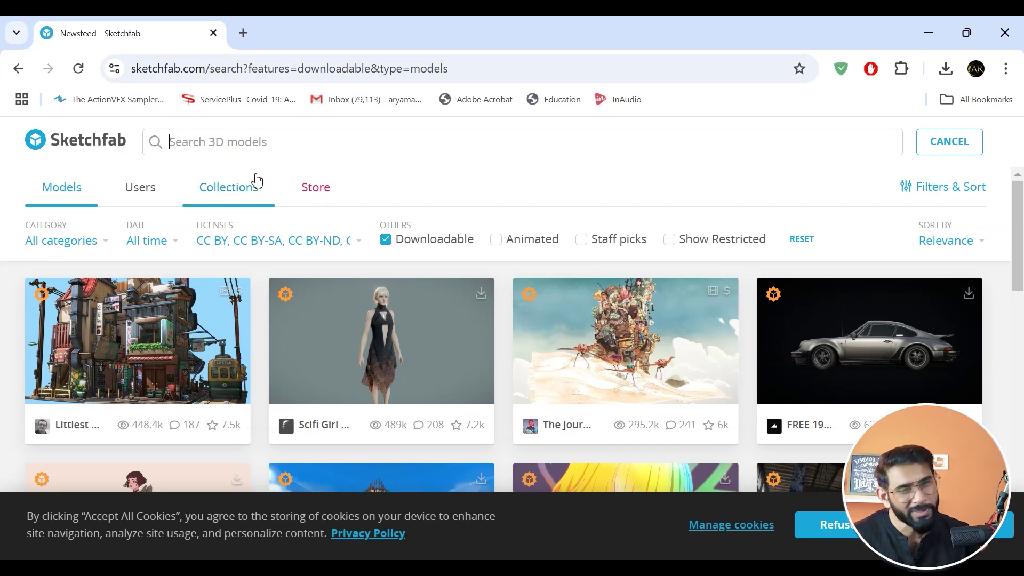
type("smart wa")
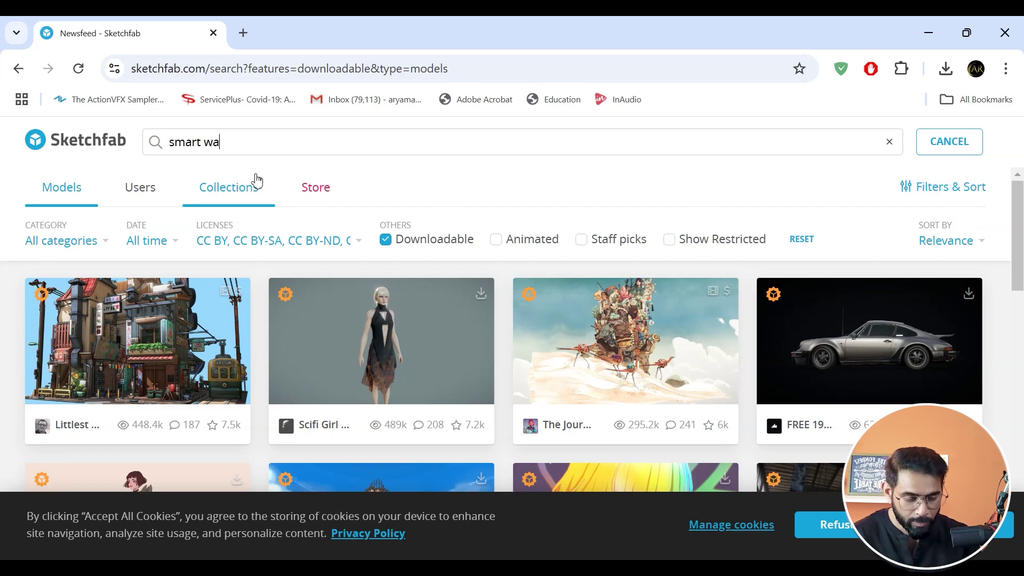
type("tch")
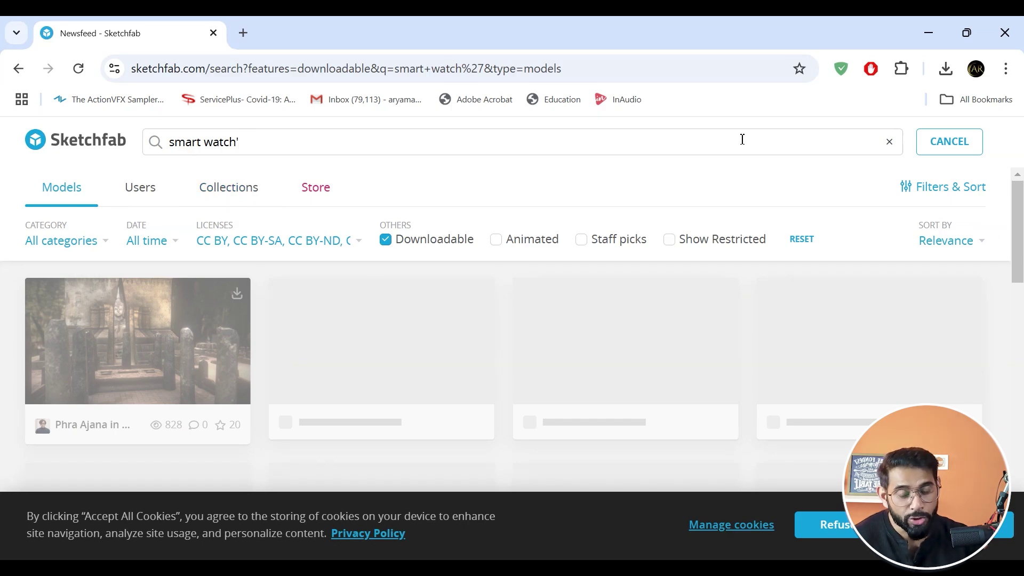
scroll(833, 174, "down", 4)
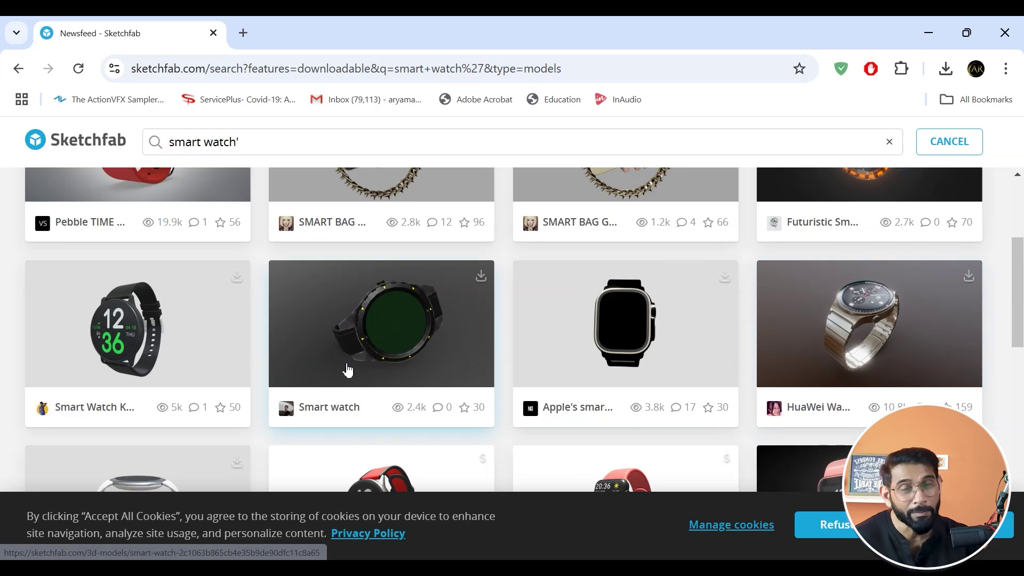
scroll(348, 369, "down", 1)
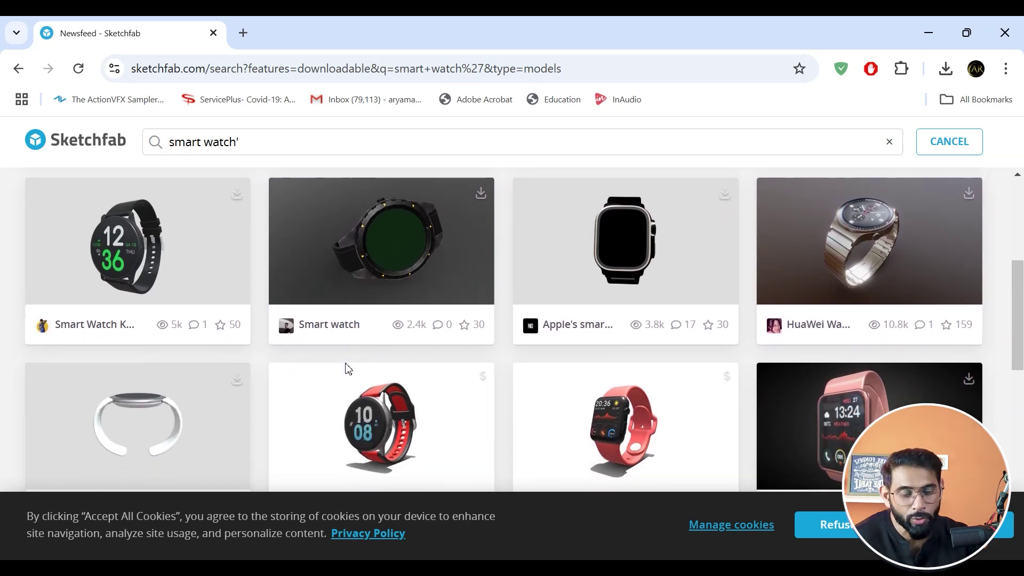
scroll(348, 369, "down", 4)
scroll(348, 369, "down", 6)
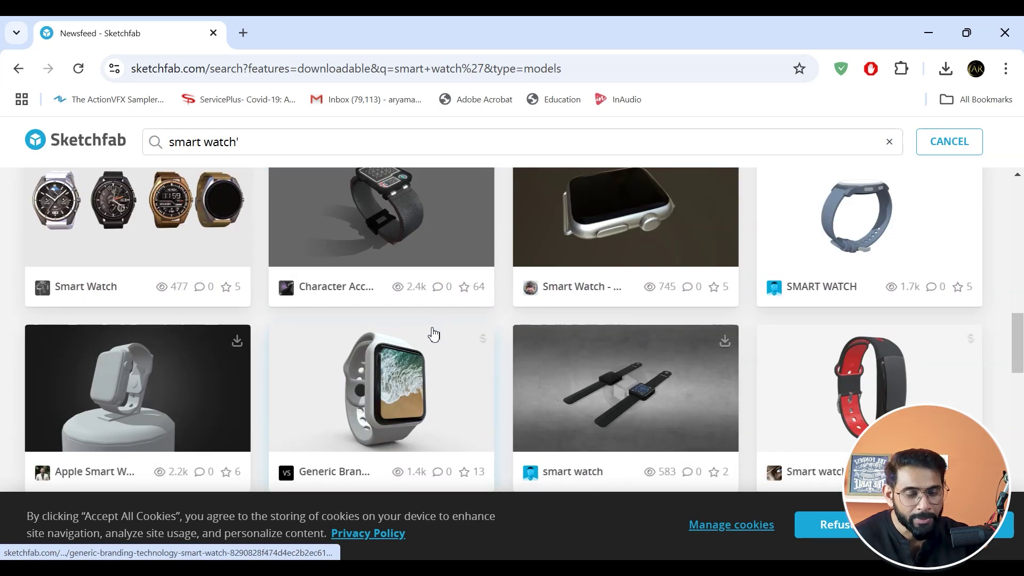
scroll(693, 357, "up", 1)
scroll(692, 357, "up", 5)
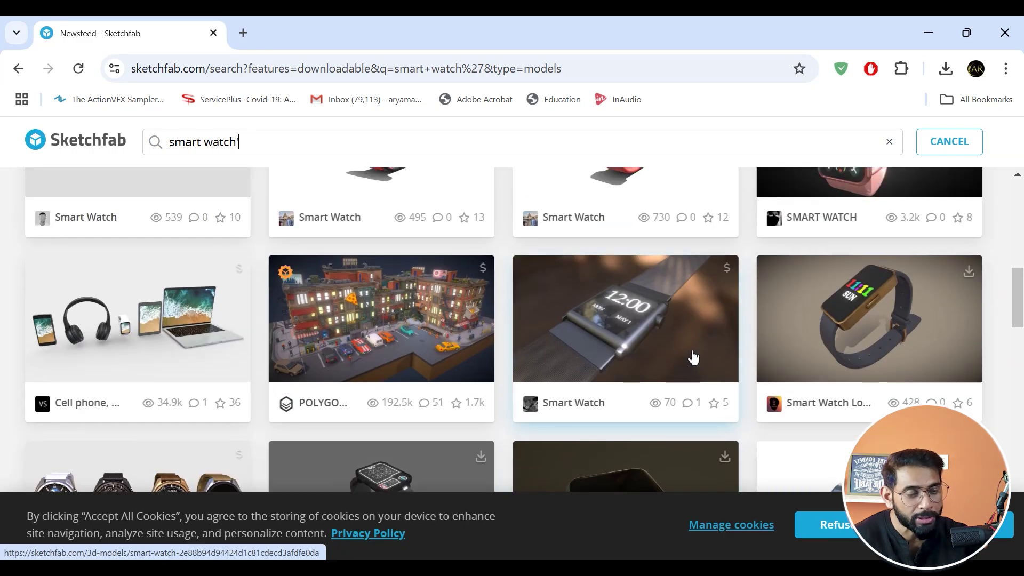
scroll(693, 357, "up", 5)
scroll(692, 357, "up", 5)
left_click(135, 433)
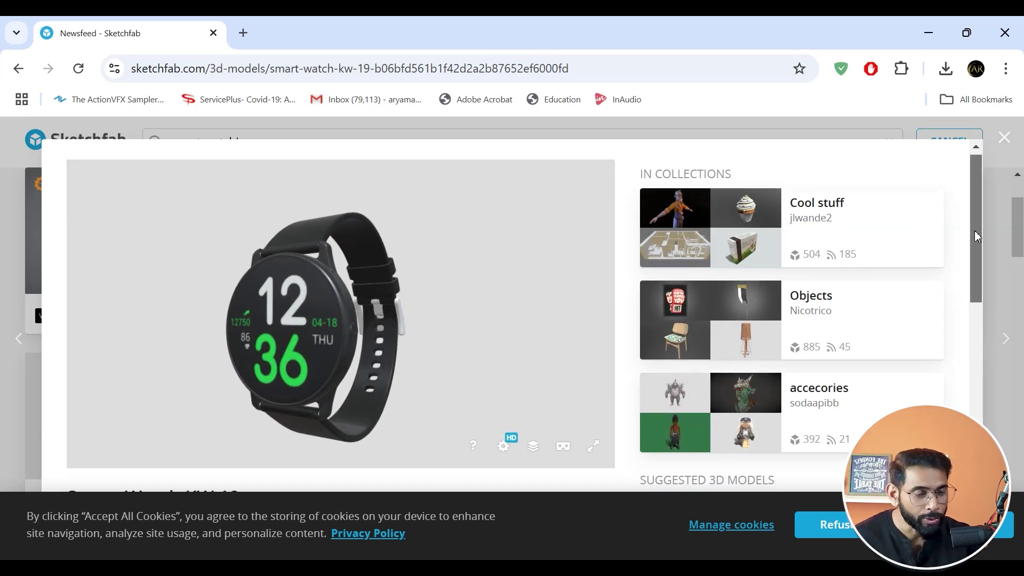
Review the Smart Watch KW 19 download formats (fbx, USDZ, glTF, GLB), then close the list
left_click_drag(976, 227, 976, 344)
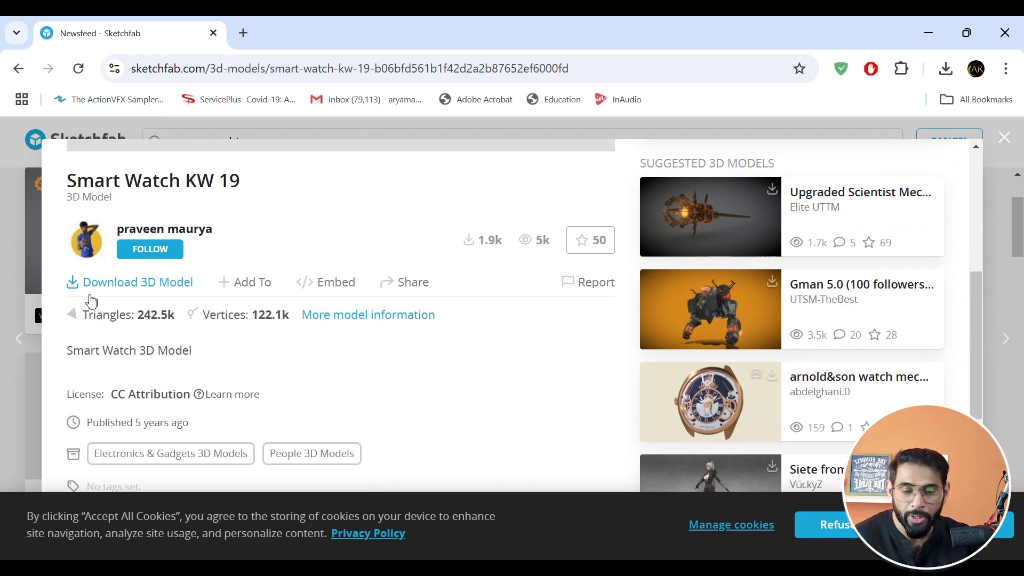
left_click(128, 288)
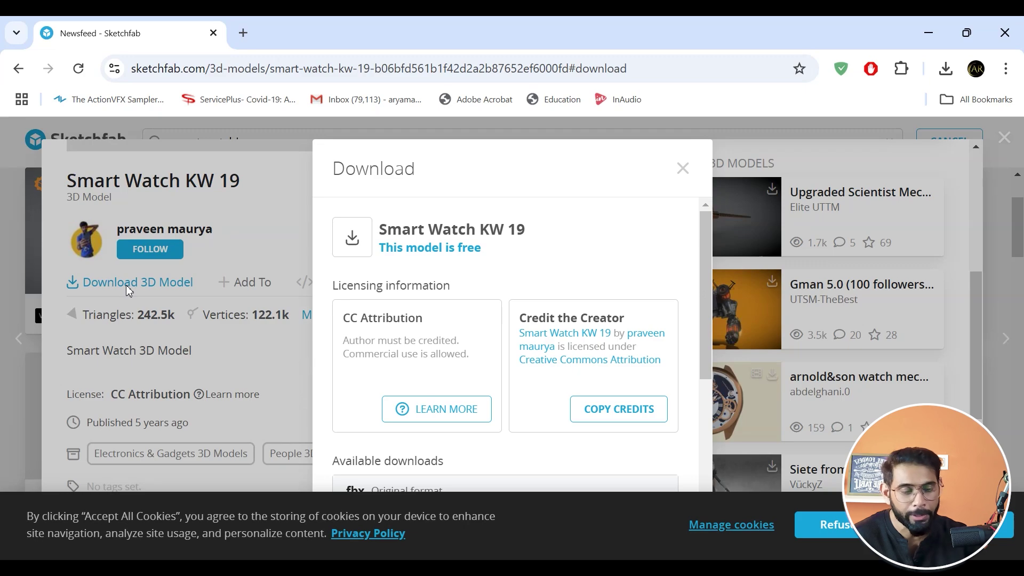
left_click_drag(703, 268, 694, 422)
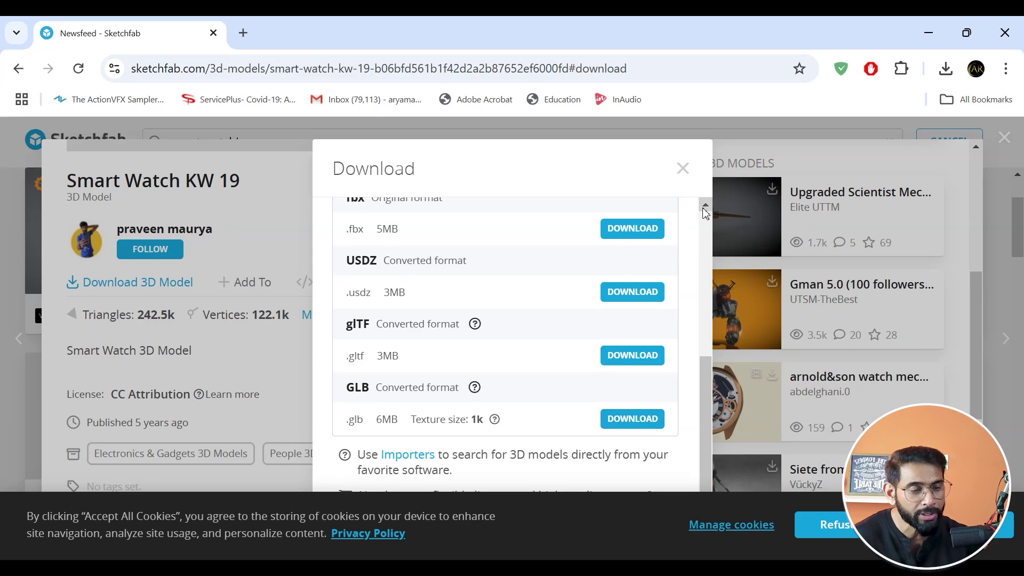
left_click(683, 169)
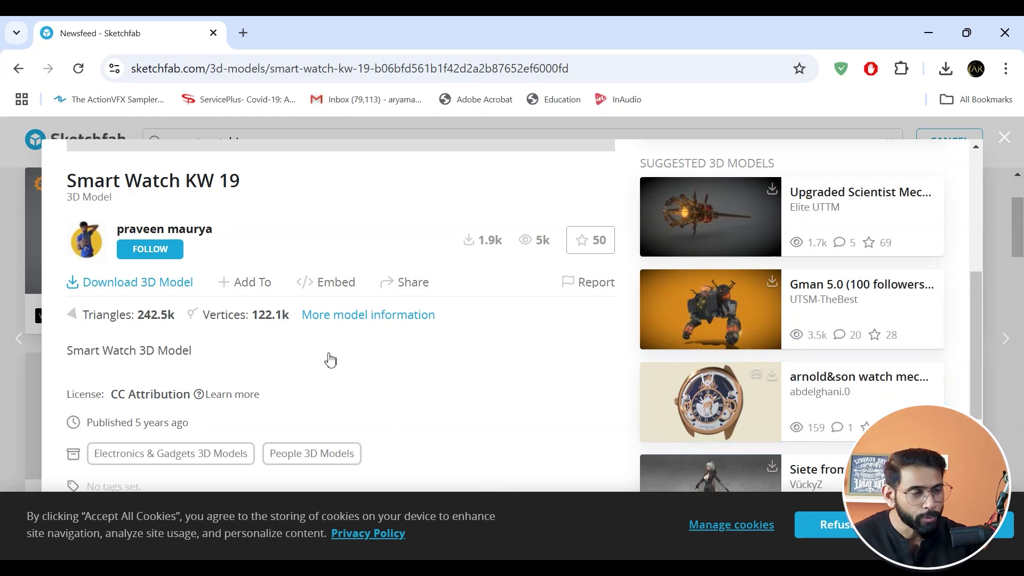
Import smart_watch_kw_19.glb from Downloads and drag it into the beach composition
left_click(928, 33)
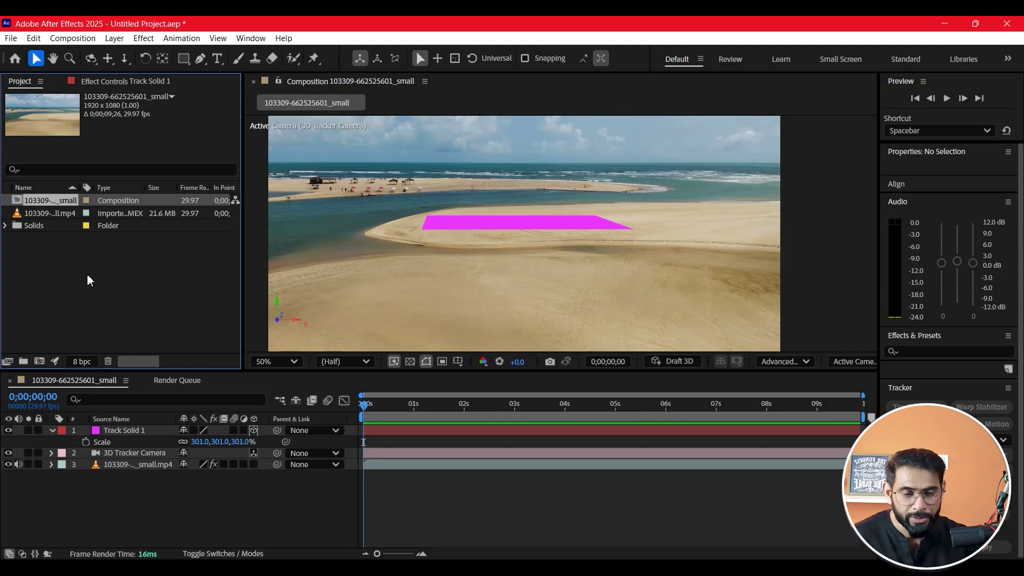
double_click(43, 274)
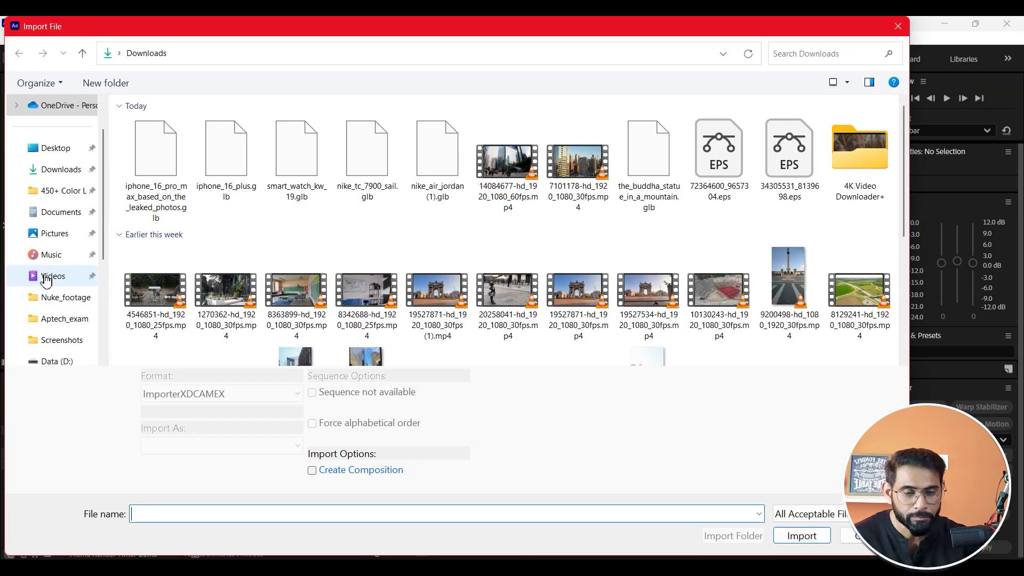
left_click(320, 169)
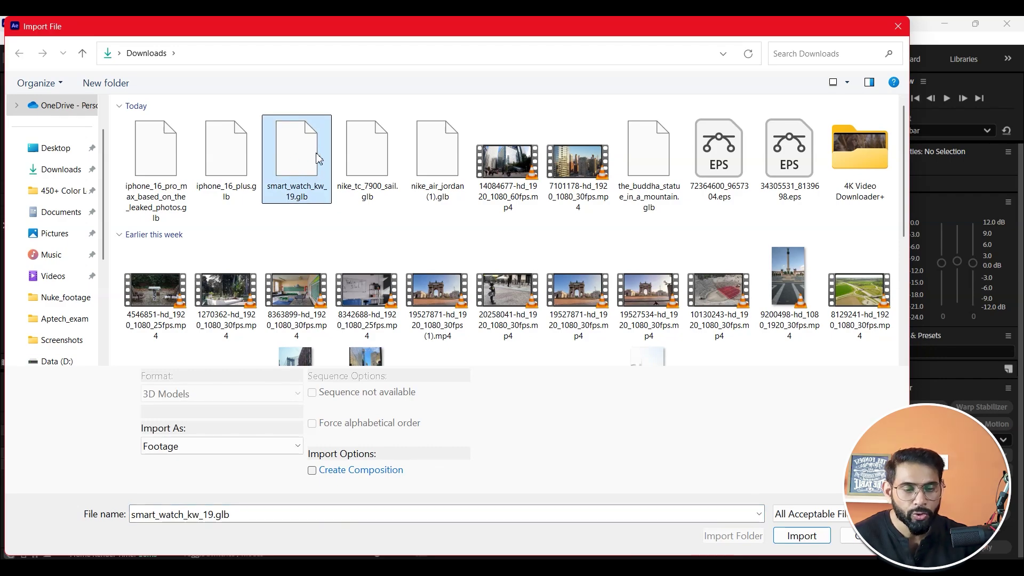
left_click(805, 543)
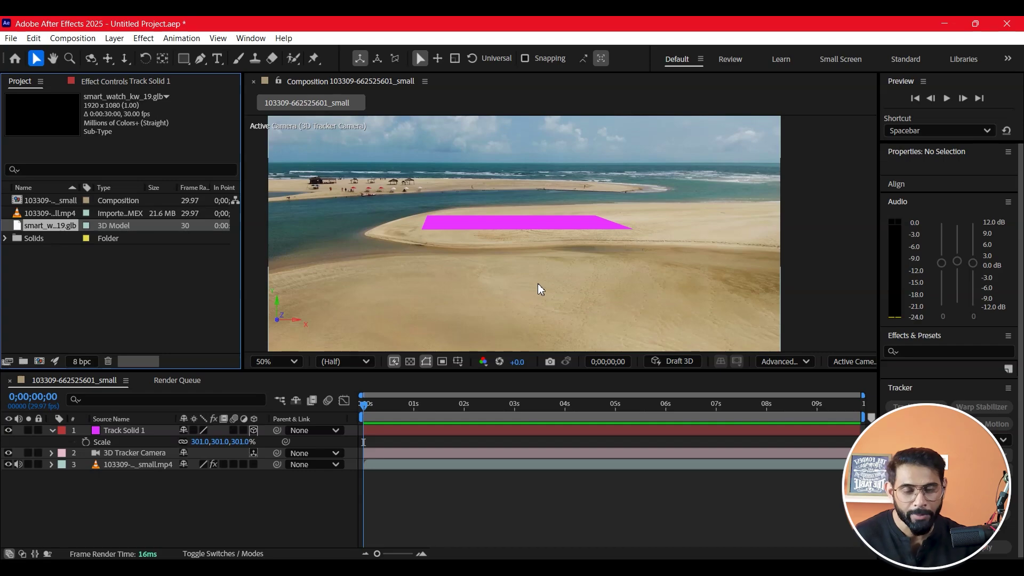
left_click_drag(23, 226, 119, 430)
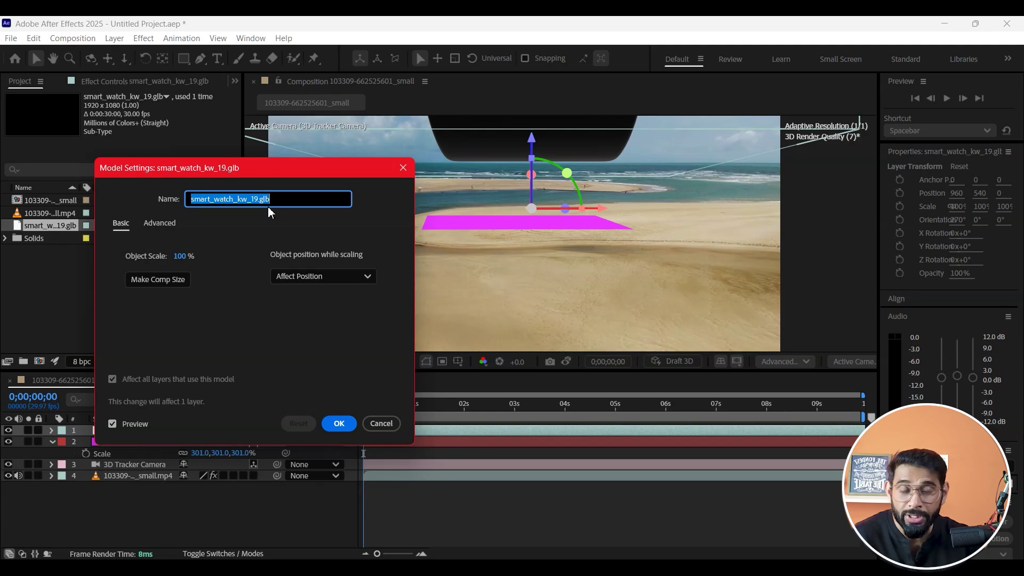
Set the watch model's Object Scale to 10 in Model Settings
mouse_move(181, 256)
left_mouse_down()
mouse_move(171, 257)
mouse_move(212, 265)
left_mouse_up()
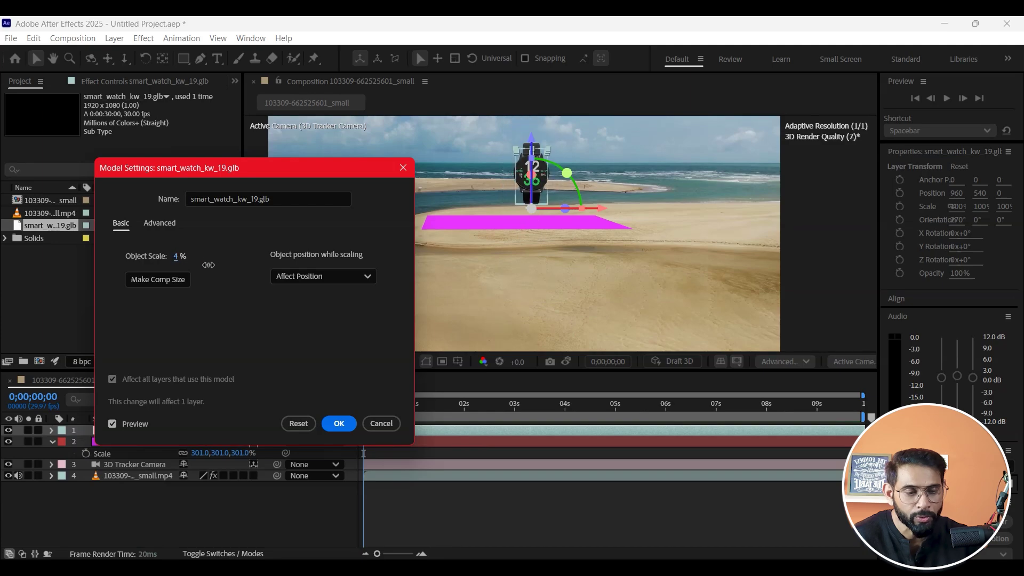
left_click_drag(212, 266, 219, 266)
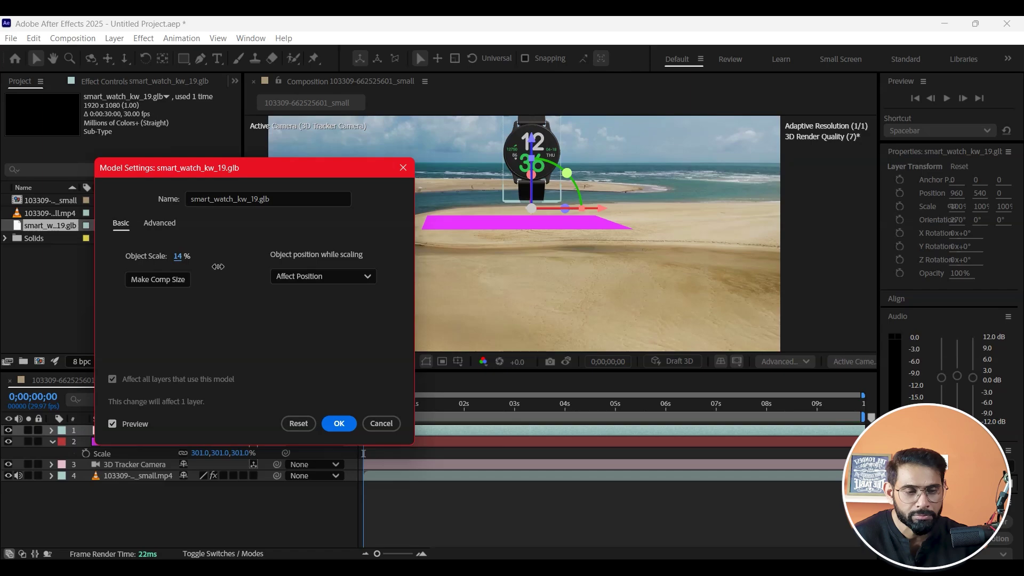
left_click(181, 255)
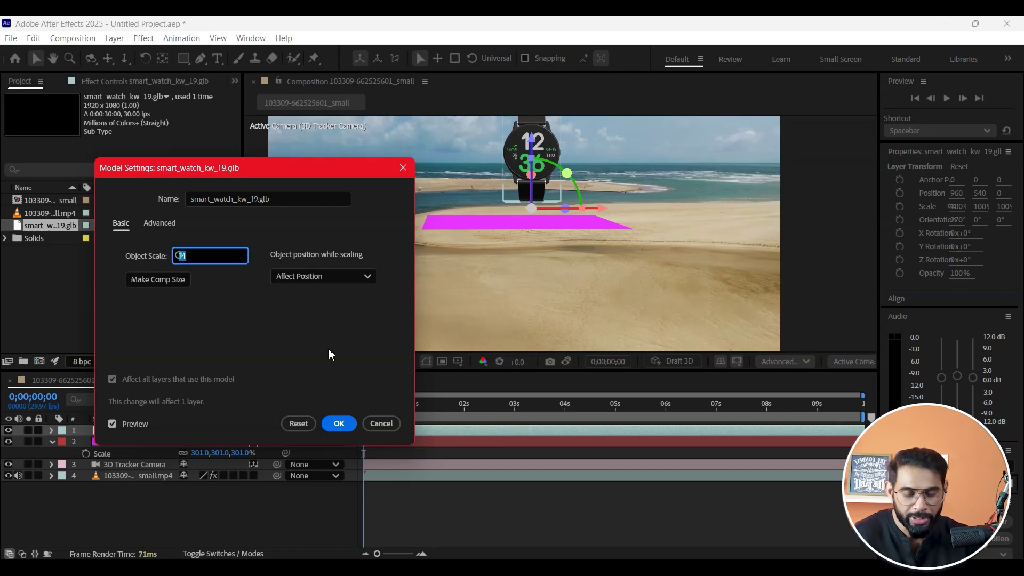
type("10")
key("Return")
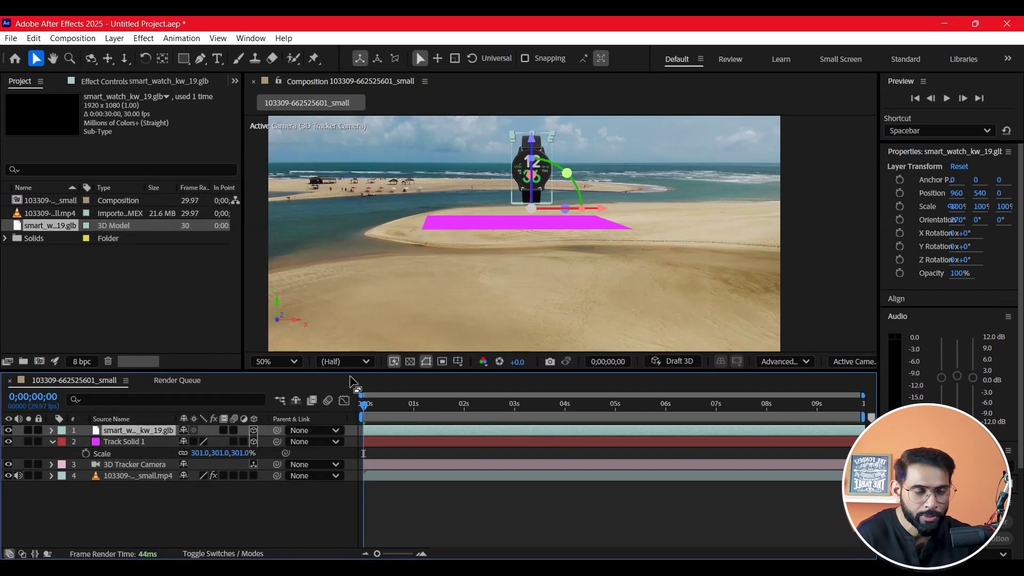
left_click(659, 513)
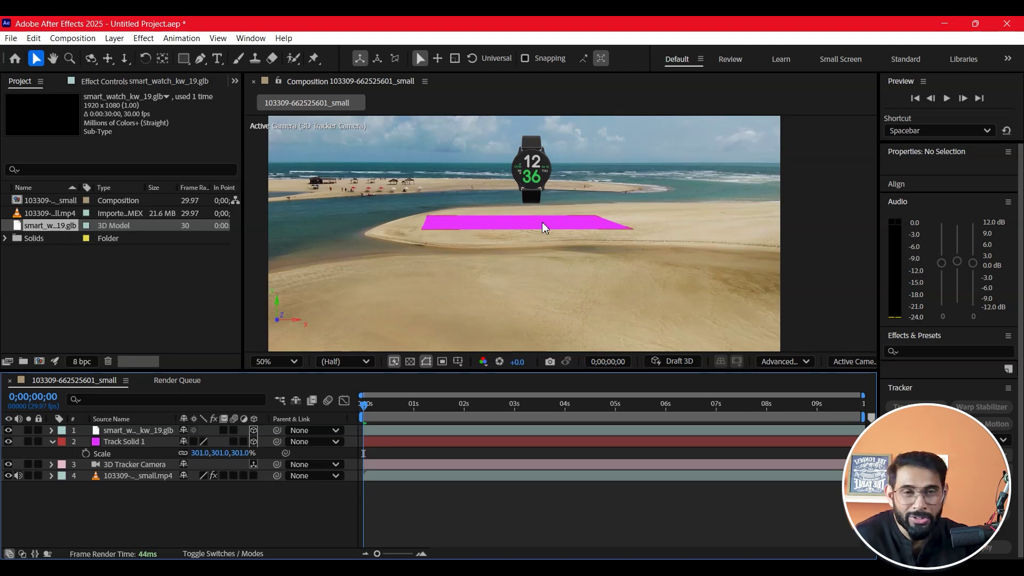
Position the watch layer at 960, 605, 196 so it sits on the magenta solid
left_click(113, 431)
key("p")
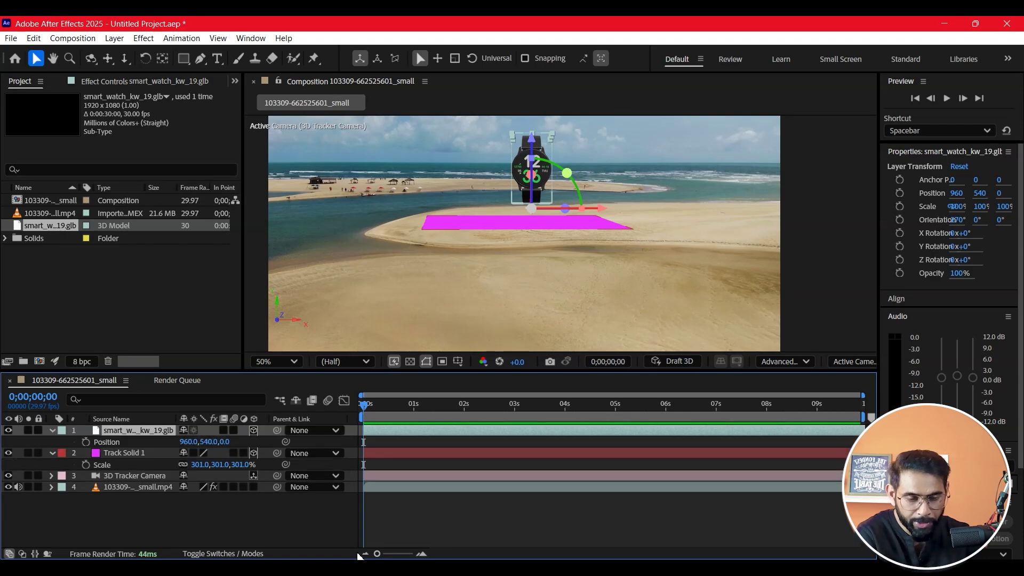
left_click_drag(219, 442, 266, 424)
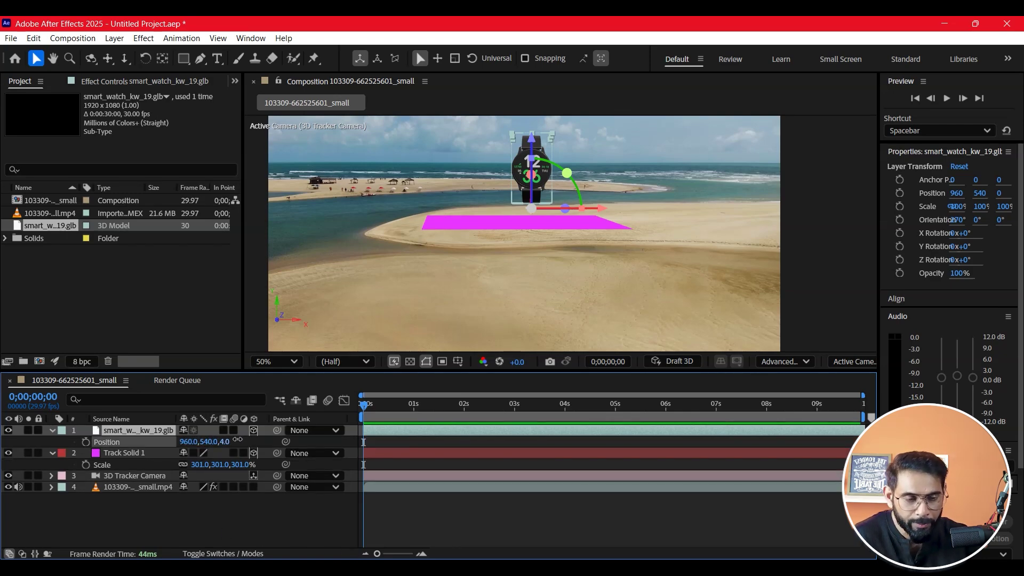
left_click_drag(205, 442, 290, 407)
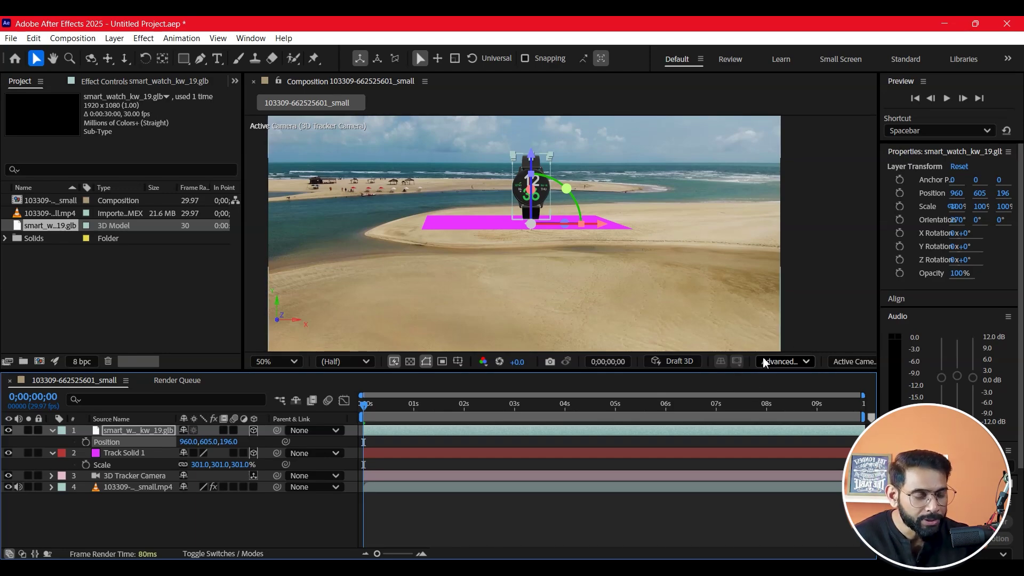
left_click(793, 361)
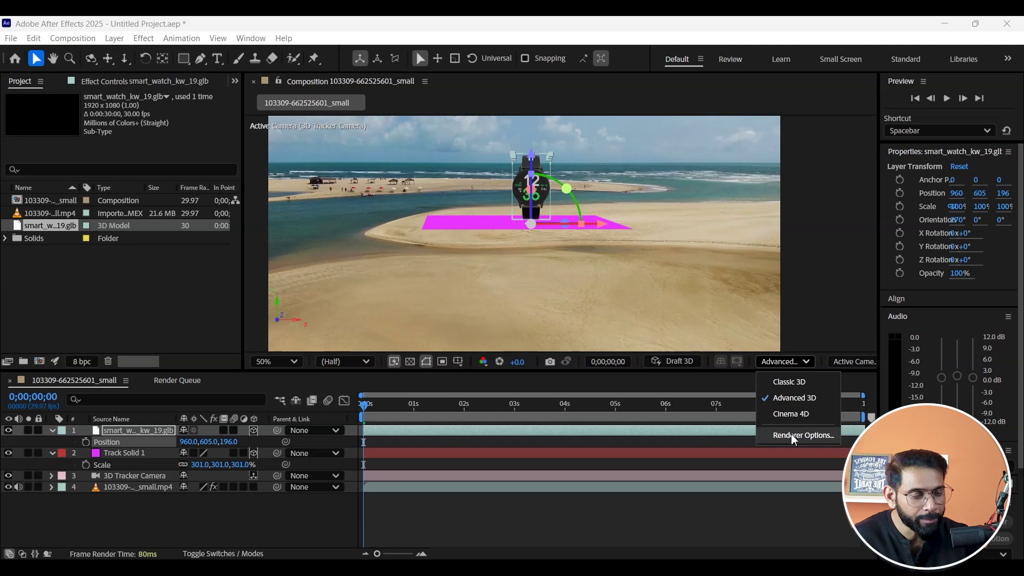
Accept the Advanced 3D renderer options with render quality 8 and full shadow resolution
left_click(814, 437)
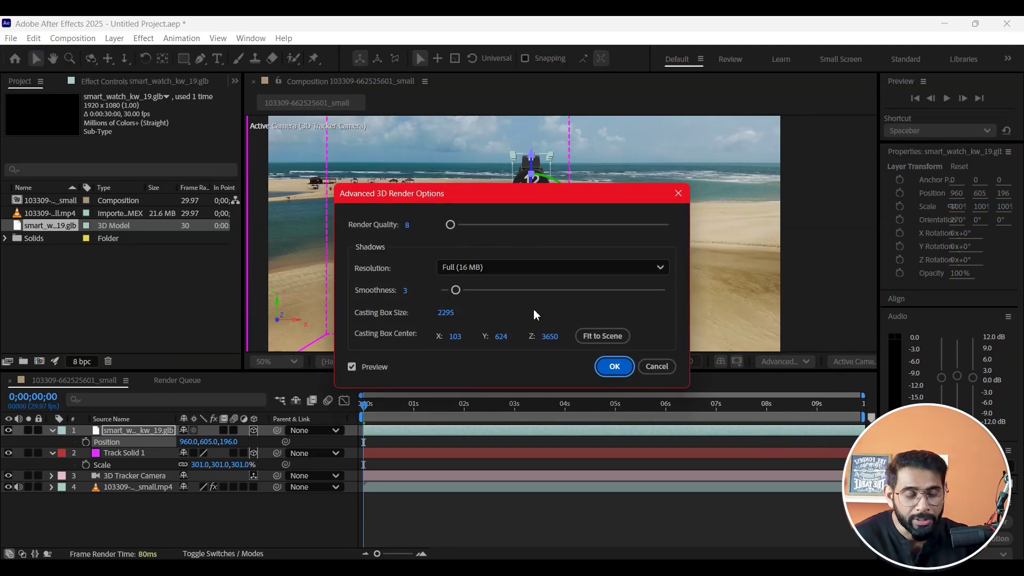
left_click(613, 366)
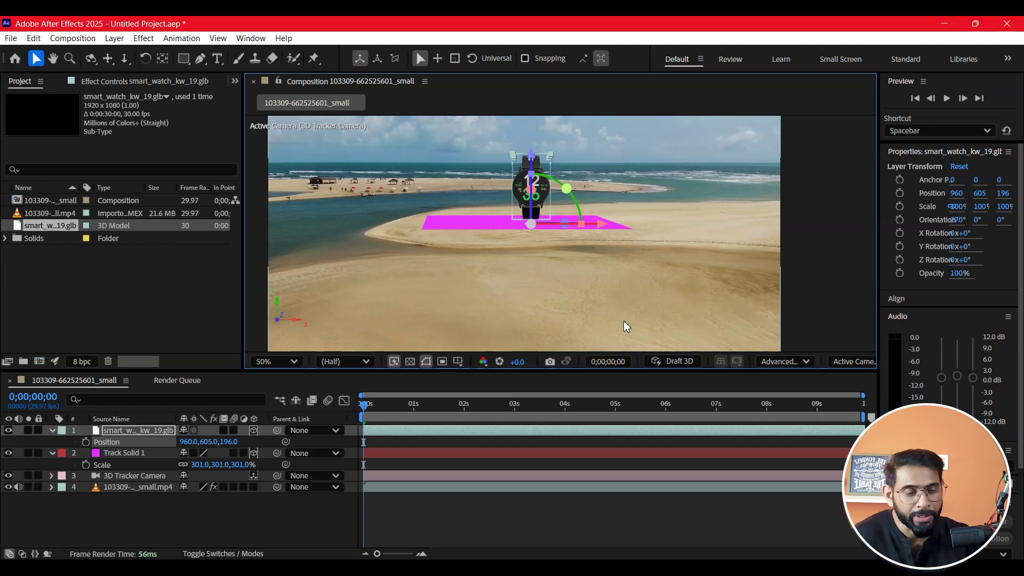
Create a new light layer with Light Type Environment, then collapse its properties
right_click(224, 513)
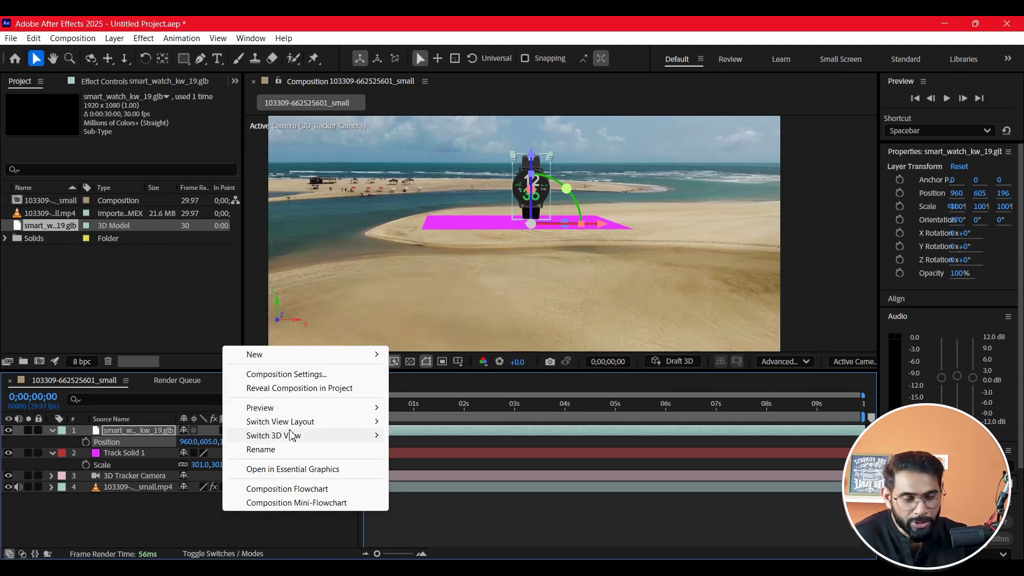
left_click(305, 354)
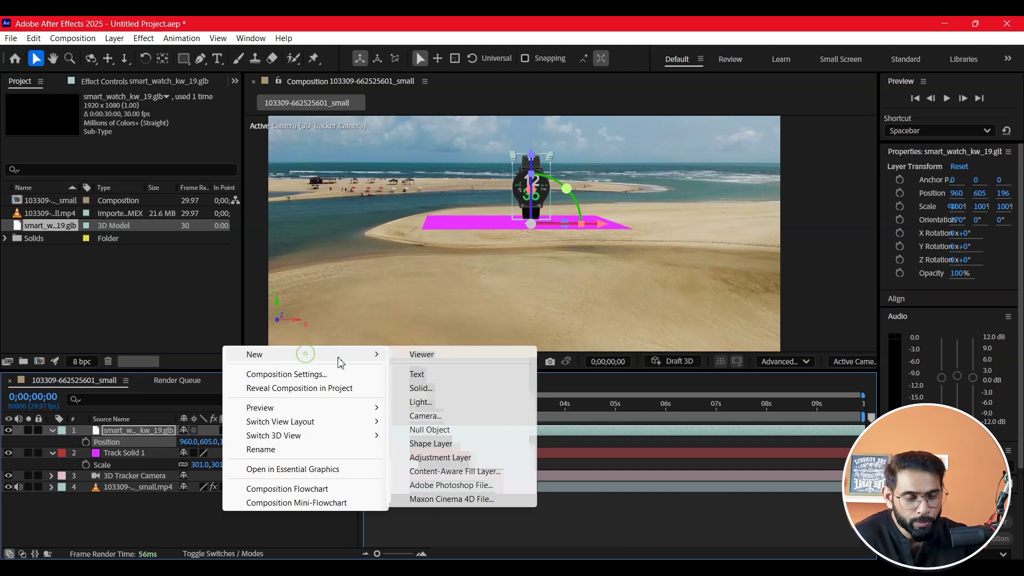
left_click(442, 405)
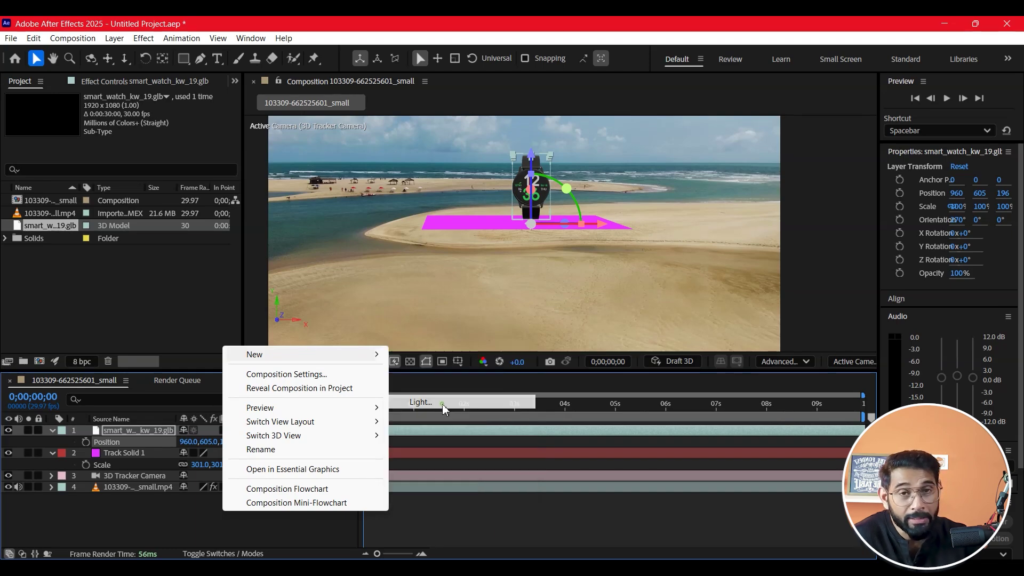
left_click_drag(504, 85, 283, 92)
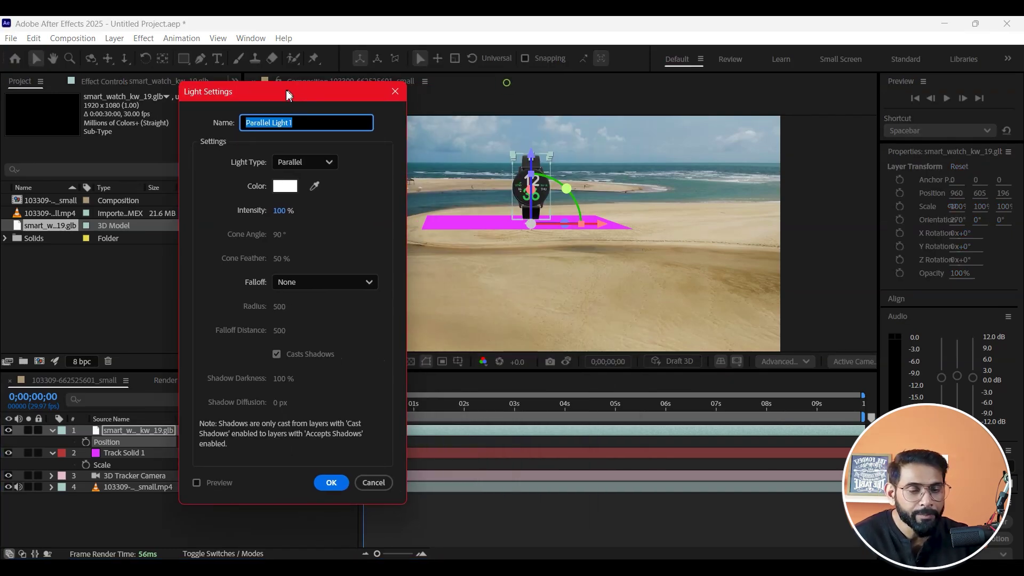
left_click(288, 162)
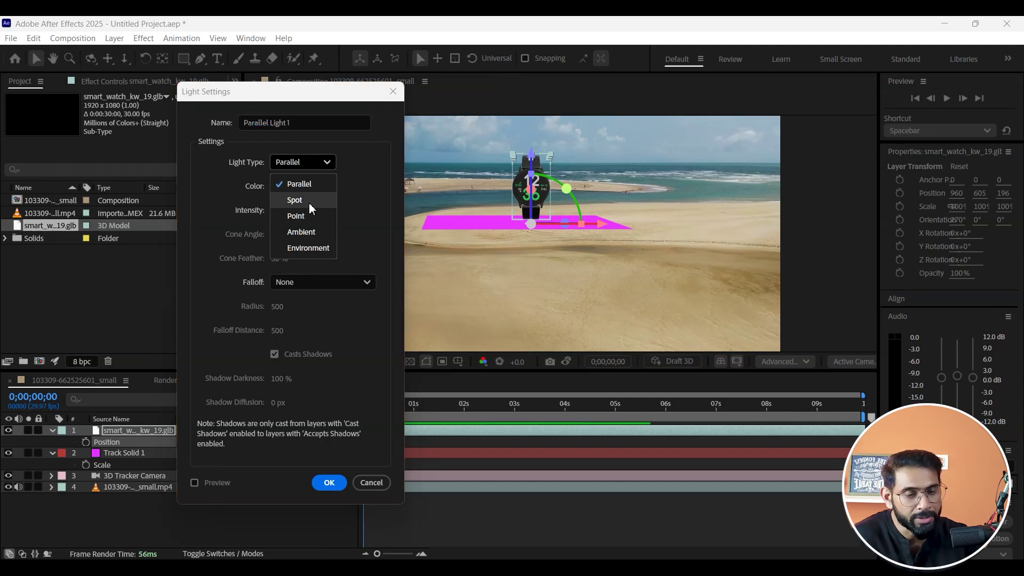
left_click(318, 247)
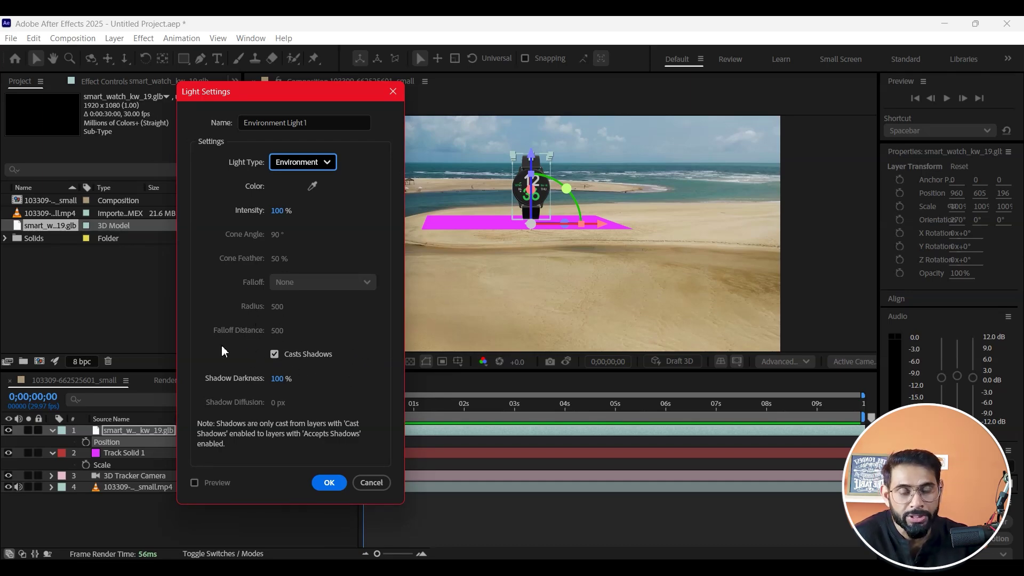
left_click(331, 481)
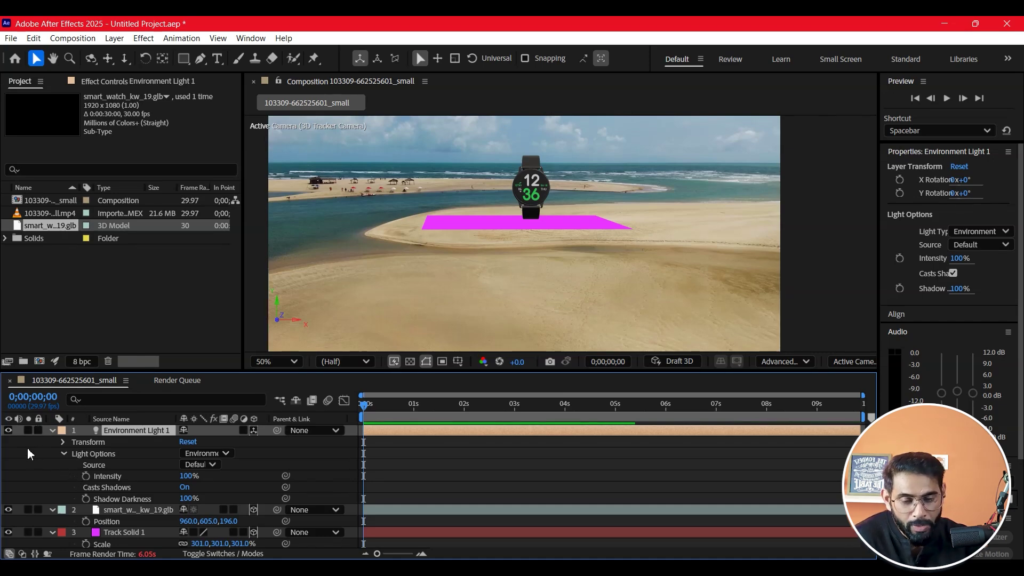
left_click(51, 432)
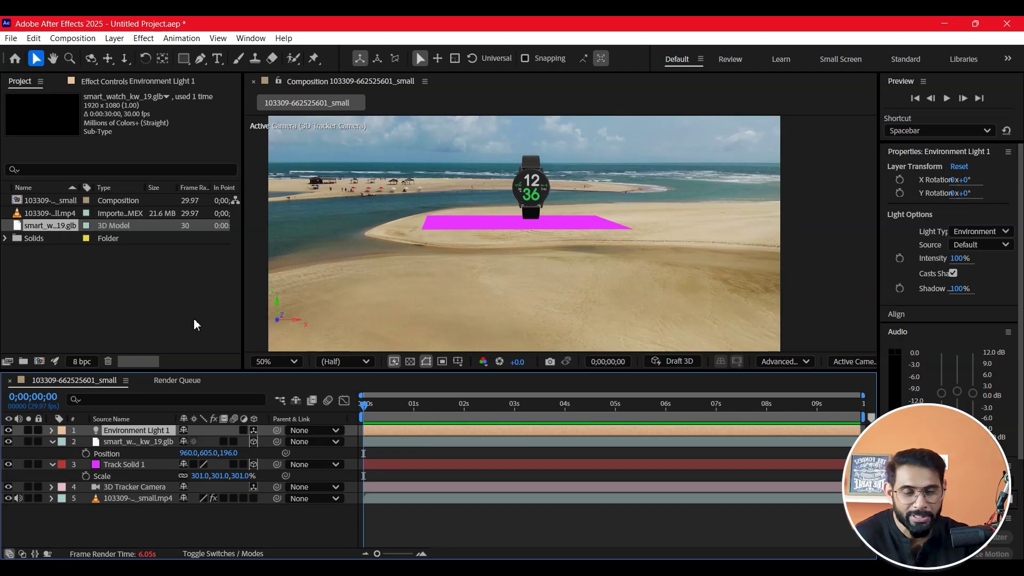
double_click(135, 270)
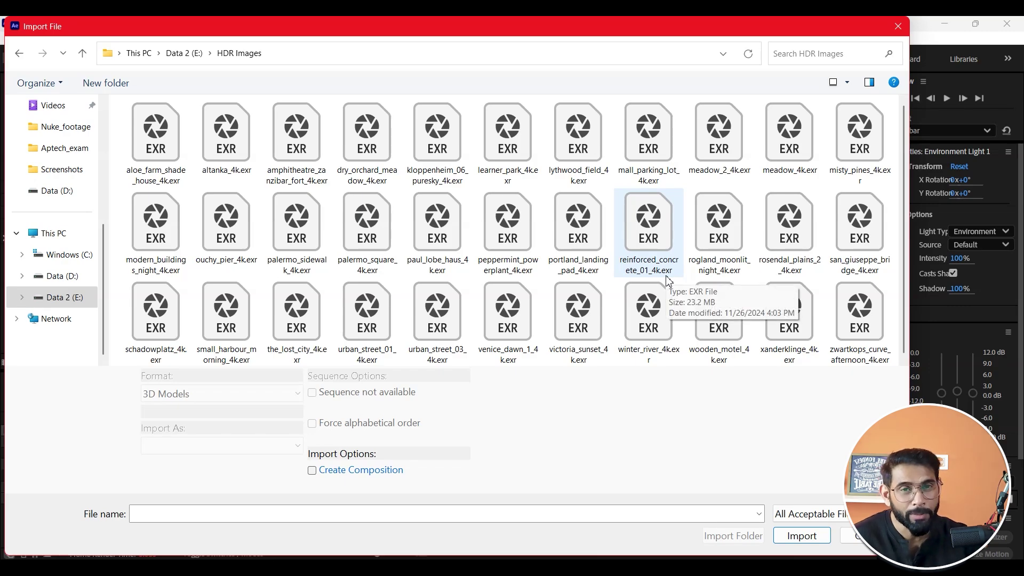
Import palermo_square_4k.exr and add it to the composition as a layer
left_click(368, 229)
left_click(818, 541)
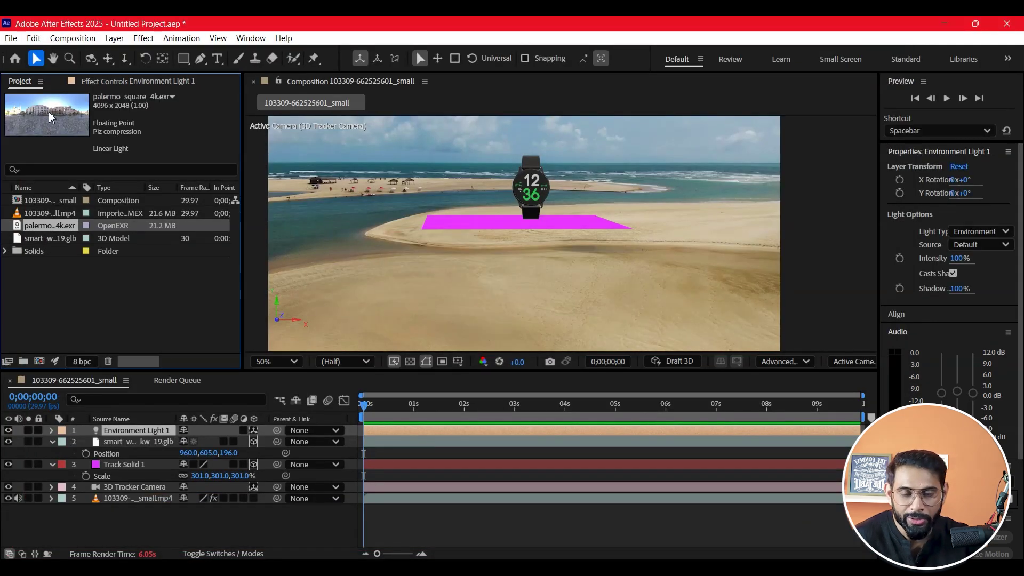
left_click_drag(21, 226, 129, 428)
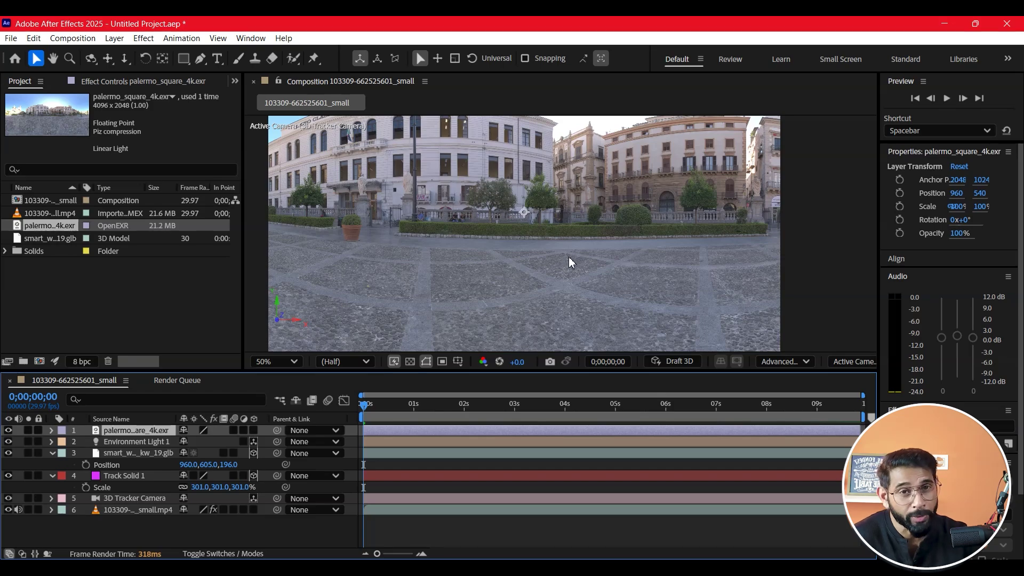
Set Environment Light 1's source to the palermo_square_4k.exr layer
left_click(51, 442)
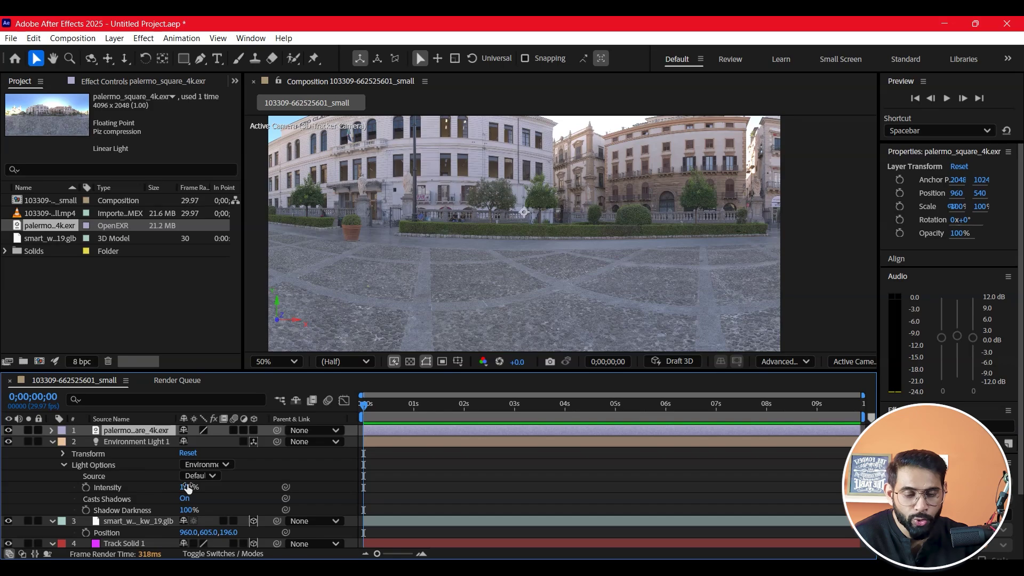
left_click(208, 475)
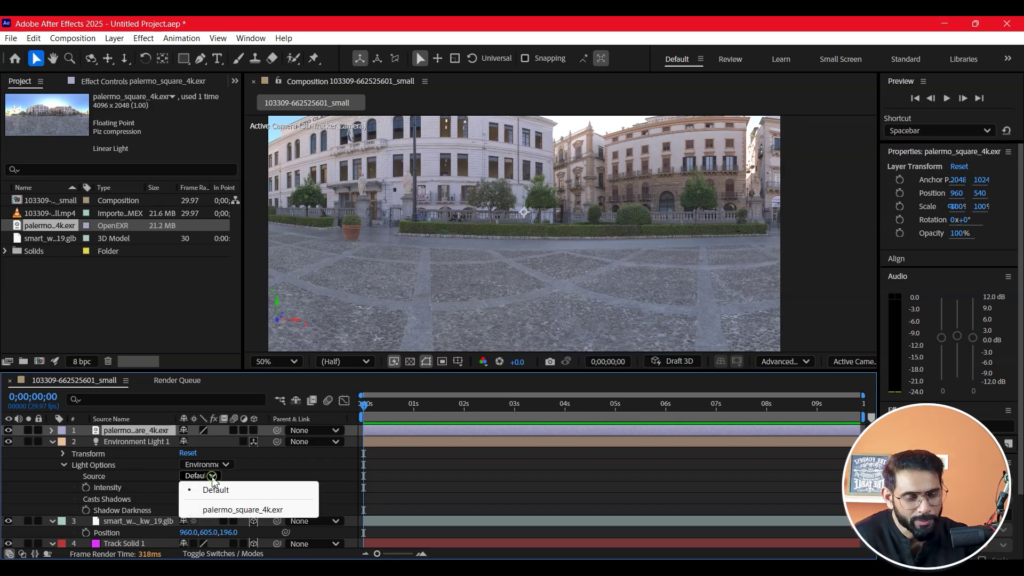
left_click(223, 511)
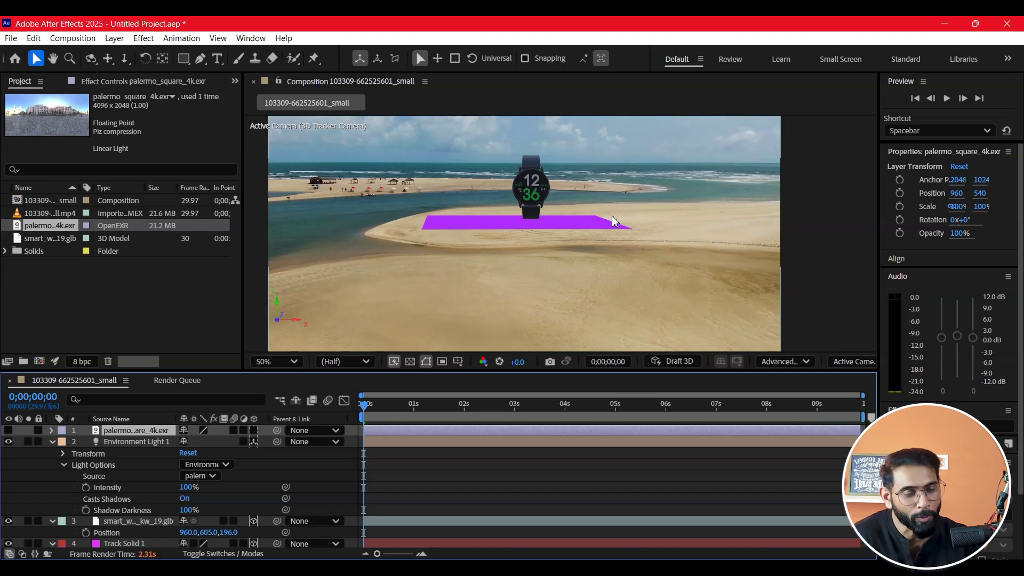
left_click(53, 442)
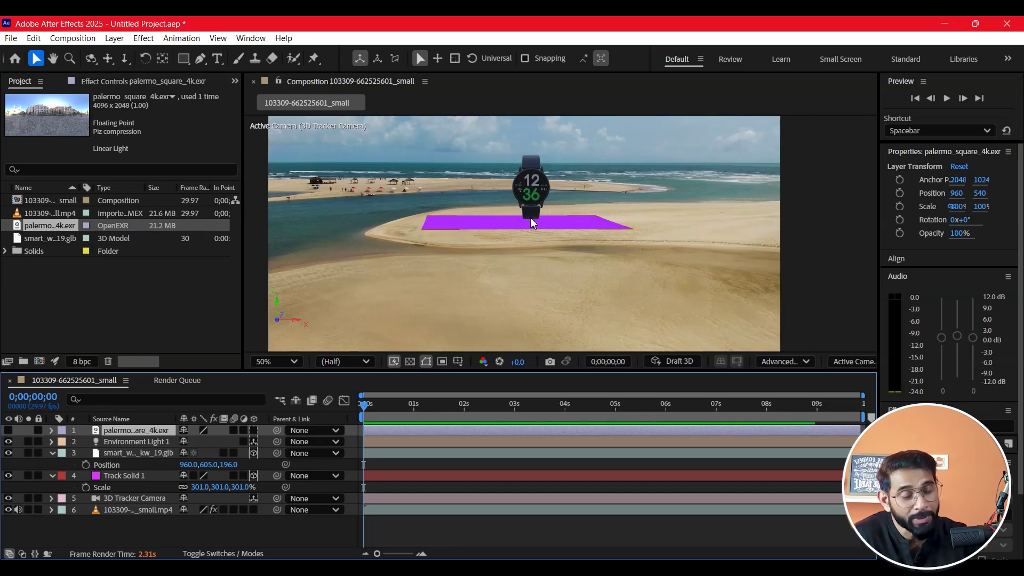
Push the smart watch far back in depth, scale it to 551%, and lower it toward the sand plane
left_click(111, 453)
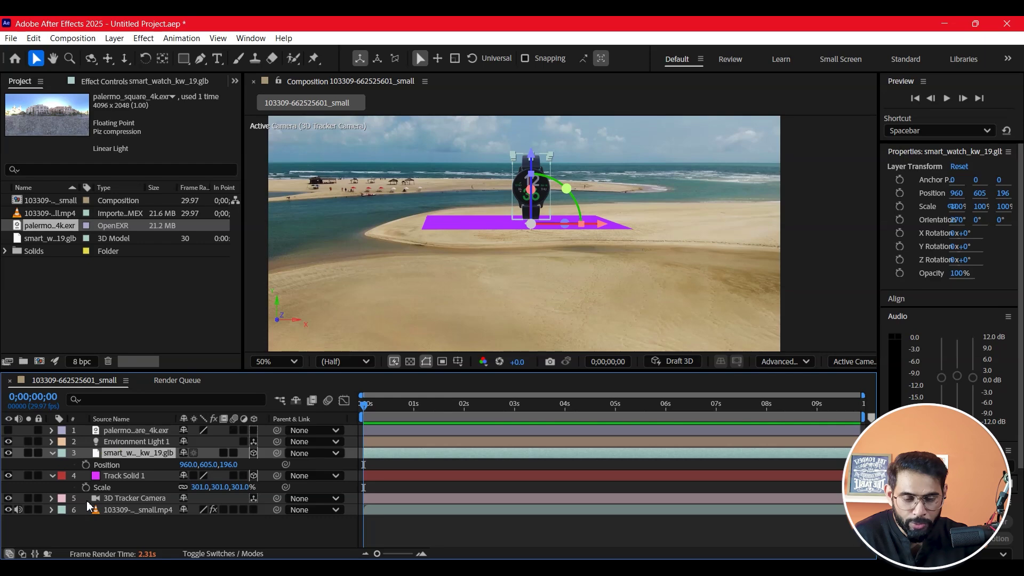
mouse_move(189, 465)
left_mouse_down()
mouse_move(199, 476)
mouse_move(734, 271)
mouse_move(522, 235)
left_mouse_up()
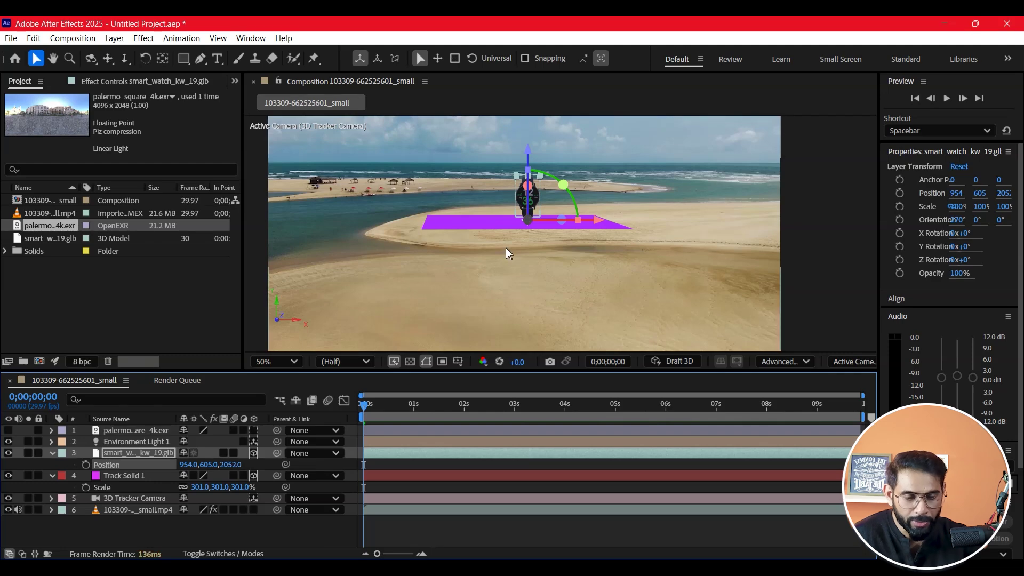
mouse_move(237, 465)
left_mouse_down()
mouse_move(214, 469)
mouse_move(949, 74)
left_mouse_up()
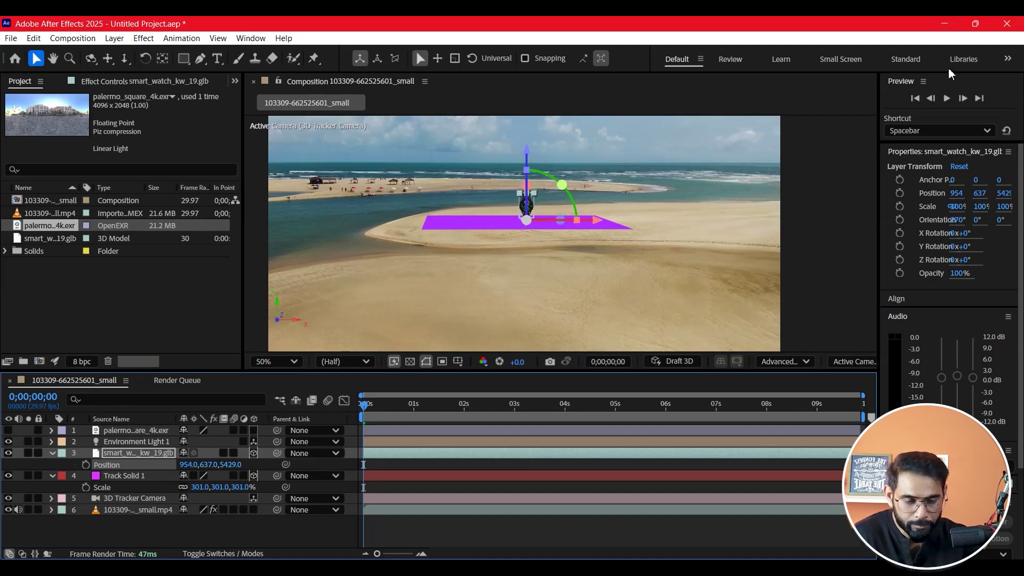
left_click_drag(224, 466, 347, 356)
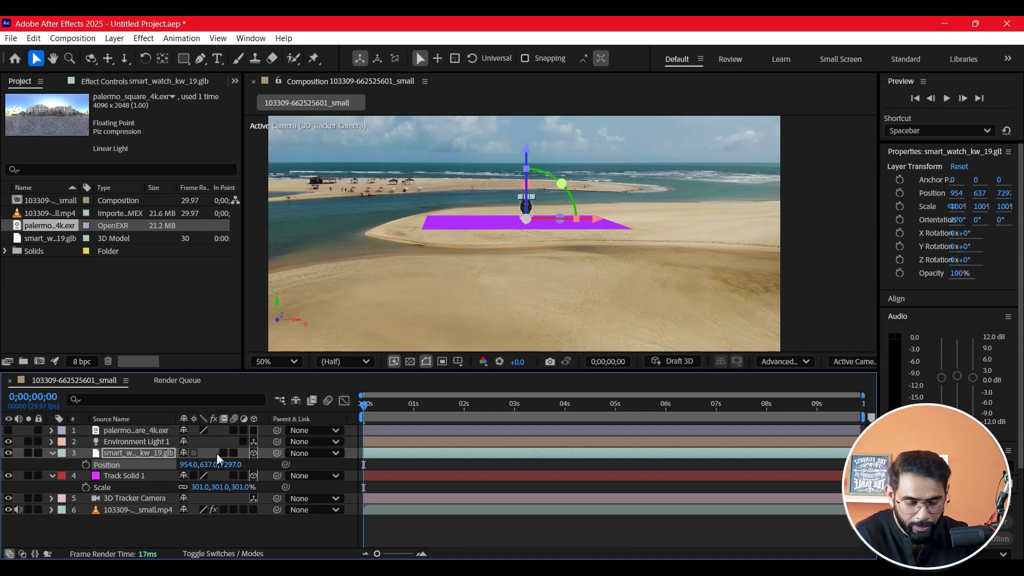
key("s")
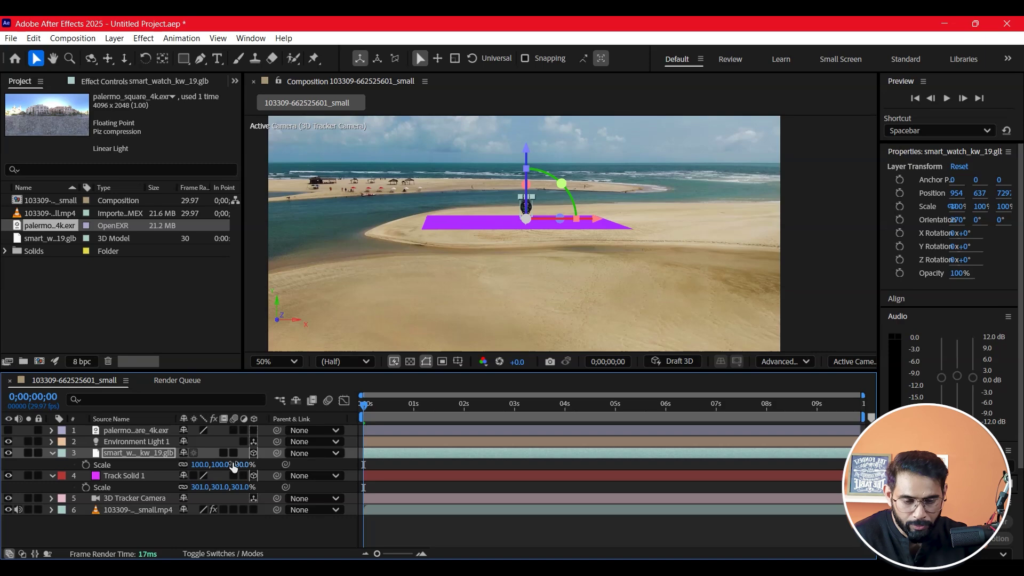
left_click_drag(233, 467, 522, 457)
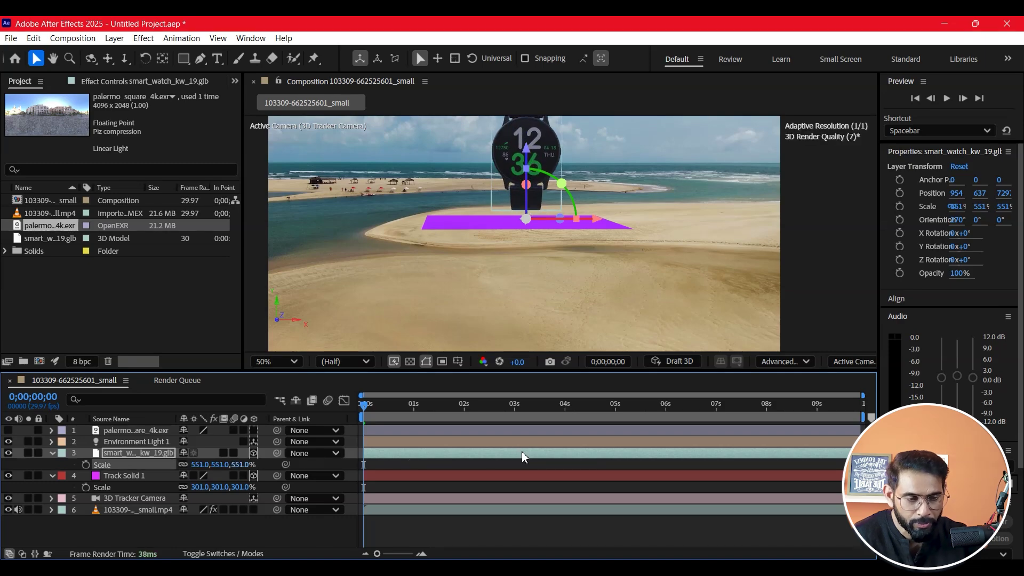
left_click_drag(528, 155, 530, 192)
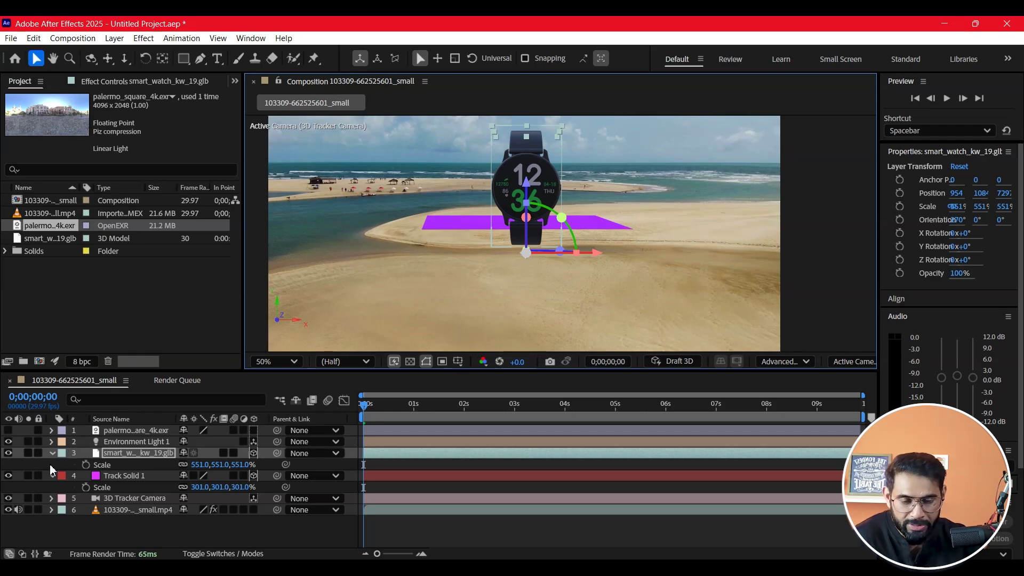
Fine-tune the watch's position to 954, 830.2, 10938 so it sits on the tracked plane
key("p")
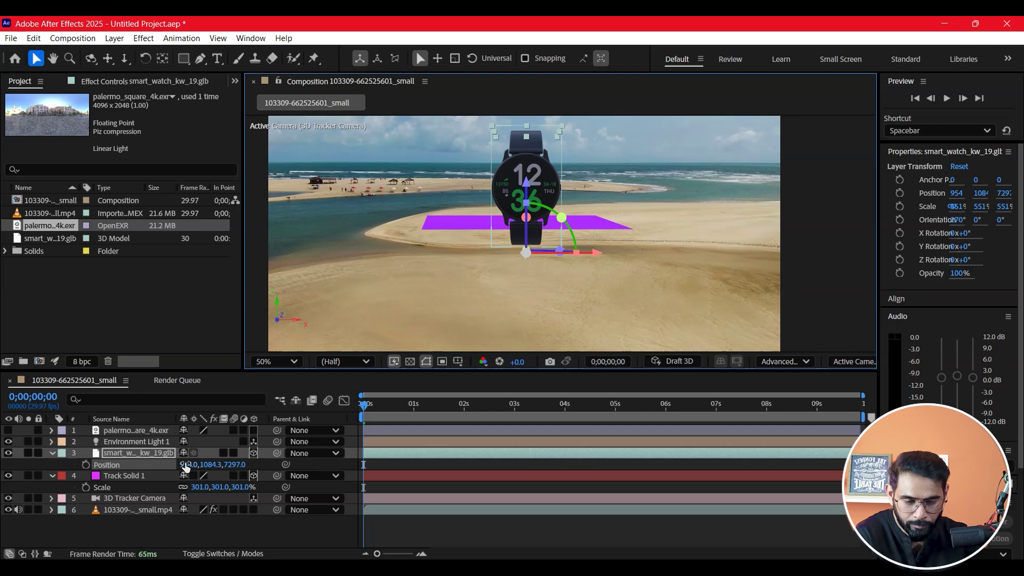
mouse_move(237, 465)
left_mouse_down()
mouse_move(213, 465)
mouse_move(278, 465)
left_mouse_up()
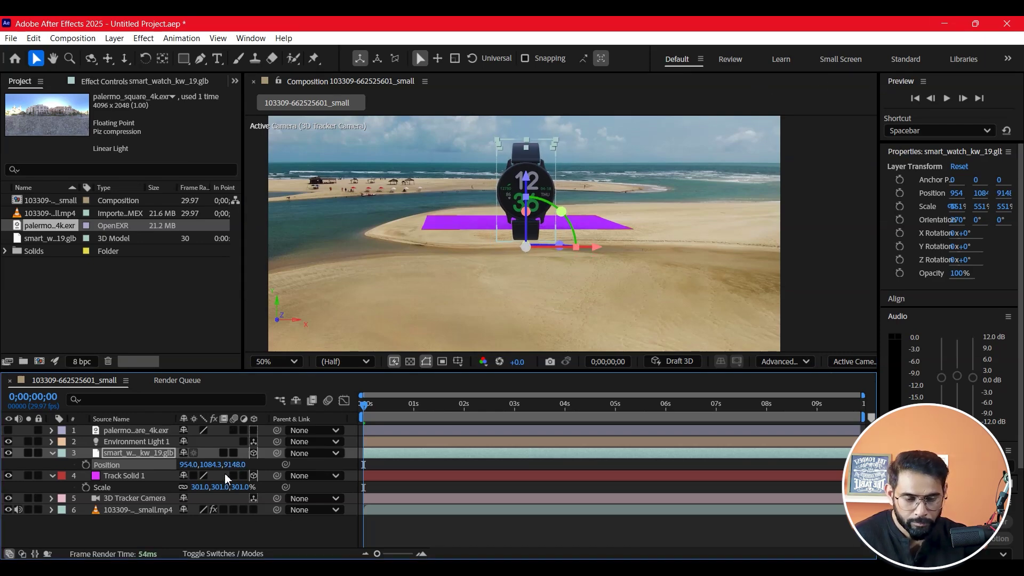
left_click_drag(227, 464, 251, 464)
left_click_drag(1020, 397, 856, 417)
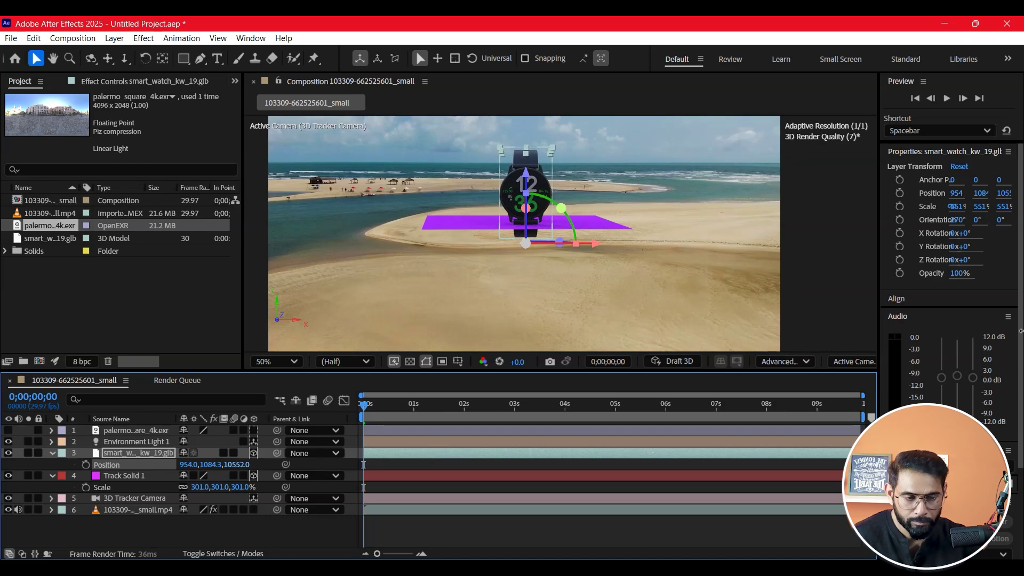
left_click_drag(229, 472, 1020, 428)
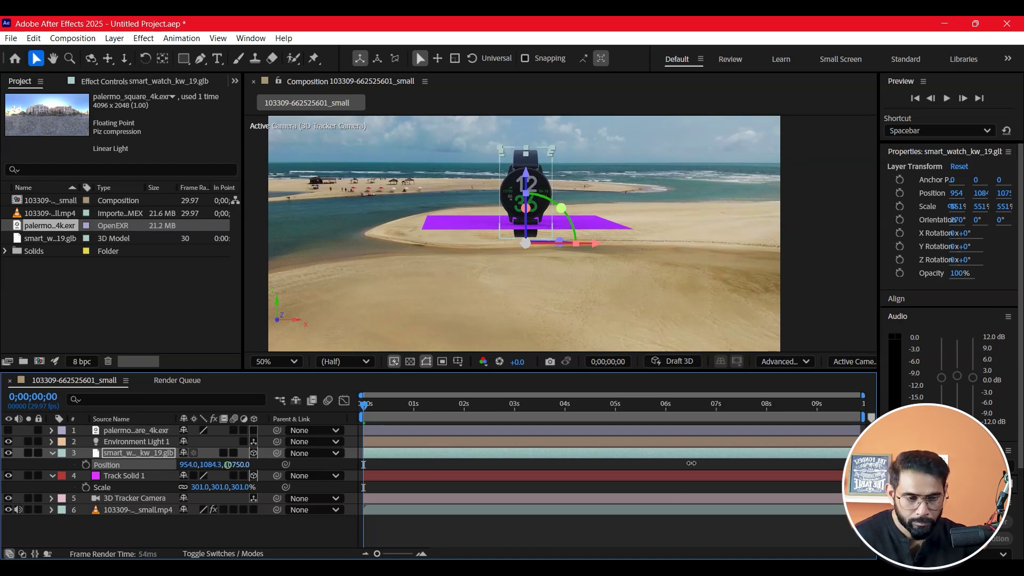
left_click_drag(236, 464, 524, 506)
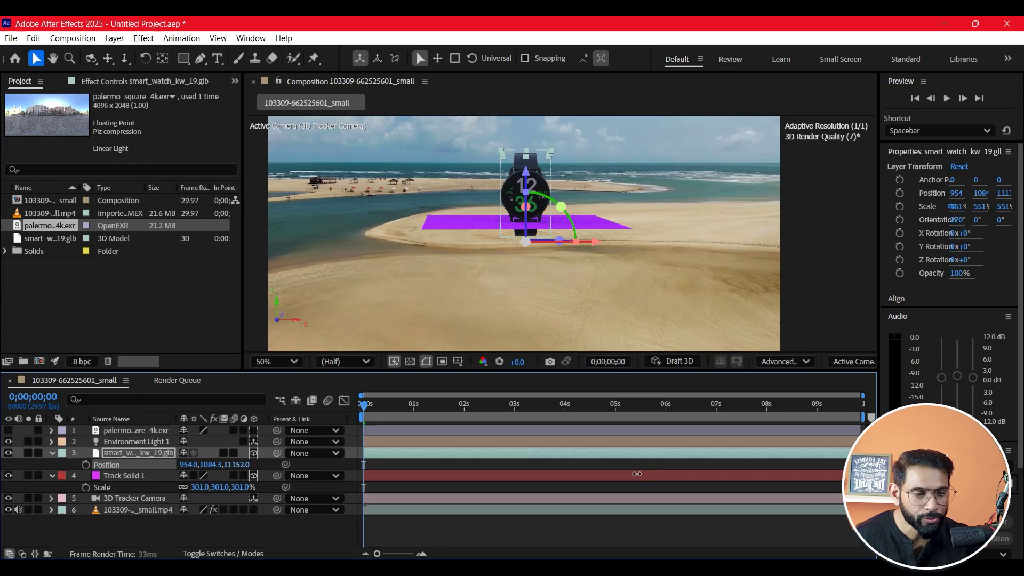
mouse_move(528, 176)
left_mouse_down()
mouse_move(531, 154)
mouse_move(531, 163)
left_mouse_up()
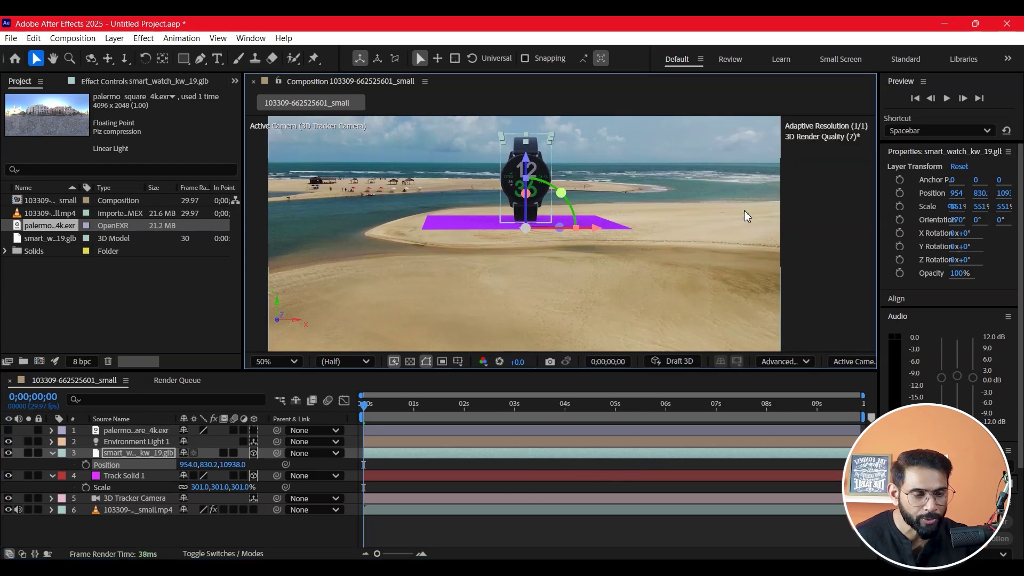
left_click(725, 216)
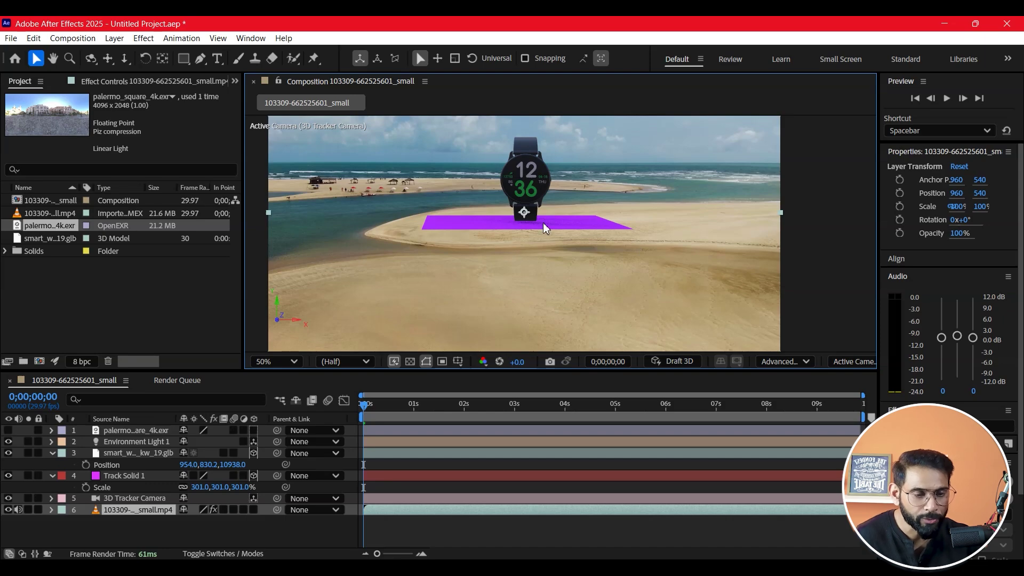
key("slash")
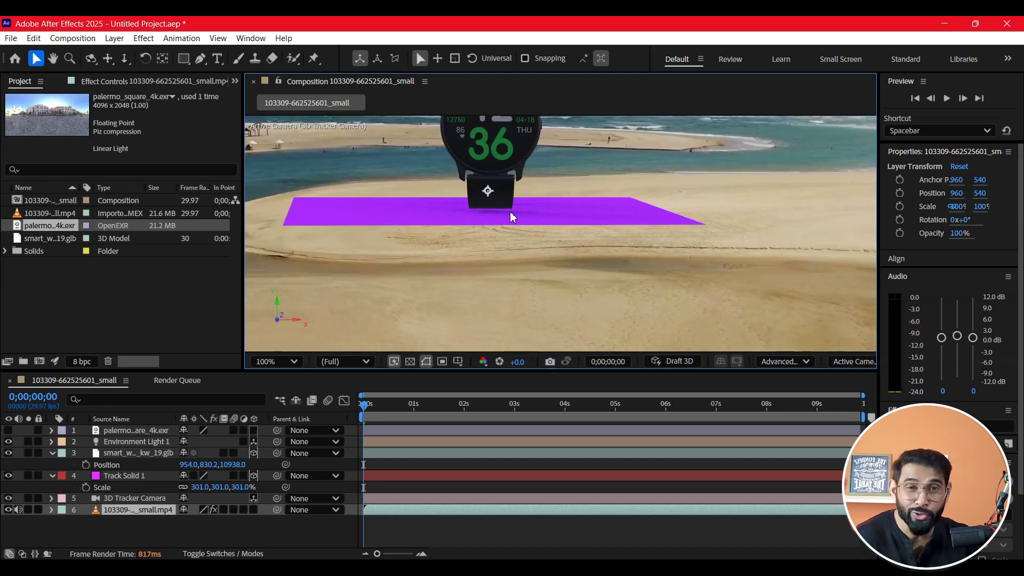
scroll(504, 248, "down", 2)
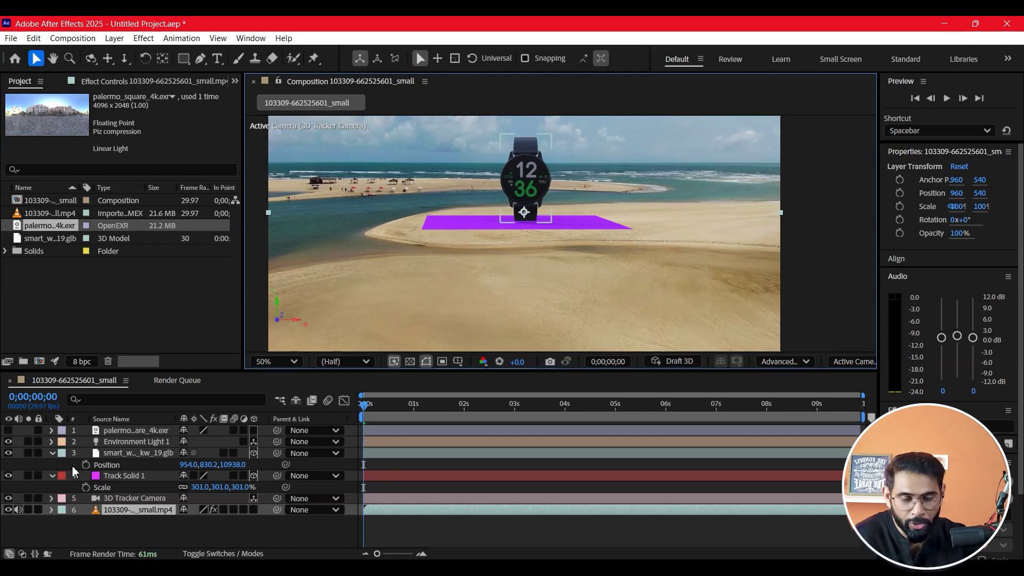
left_click(111, 441)
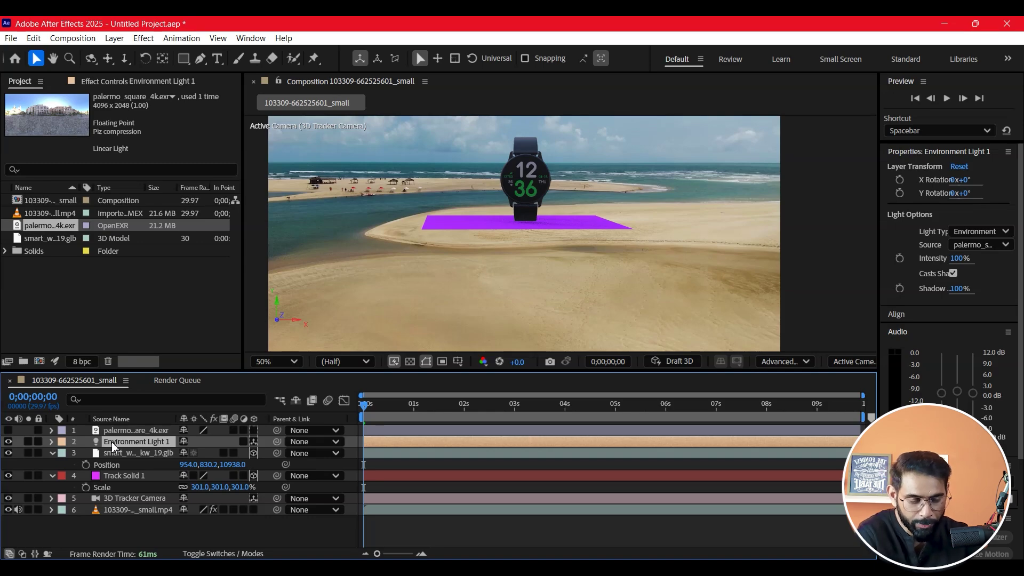
Rotate Environment Light 1 to 1x+90° on X
left_click(52, 442)
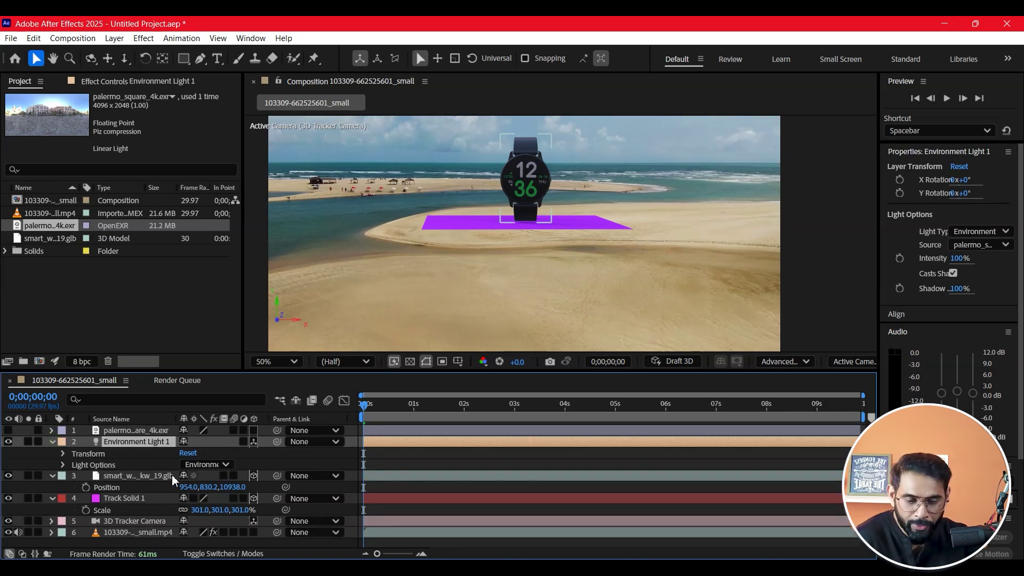
left_click(63, 454)
mouse_move(193, 465)
left_mouse_down()
mouse_move(335, 458)
mouse_move(240, 464)
mouse_move(528, 409)
mouse_move(449, 441)
left_mouse_up()
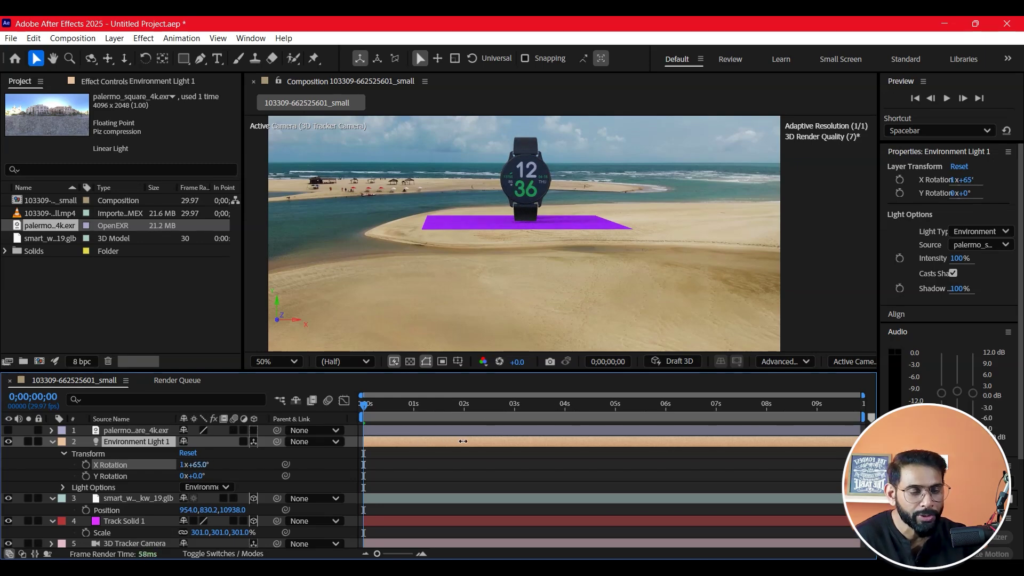
left_click_drag(462, 441, 480, 442)
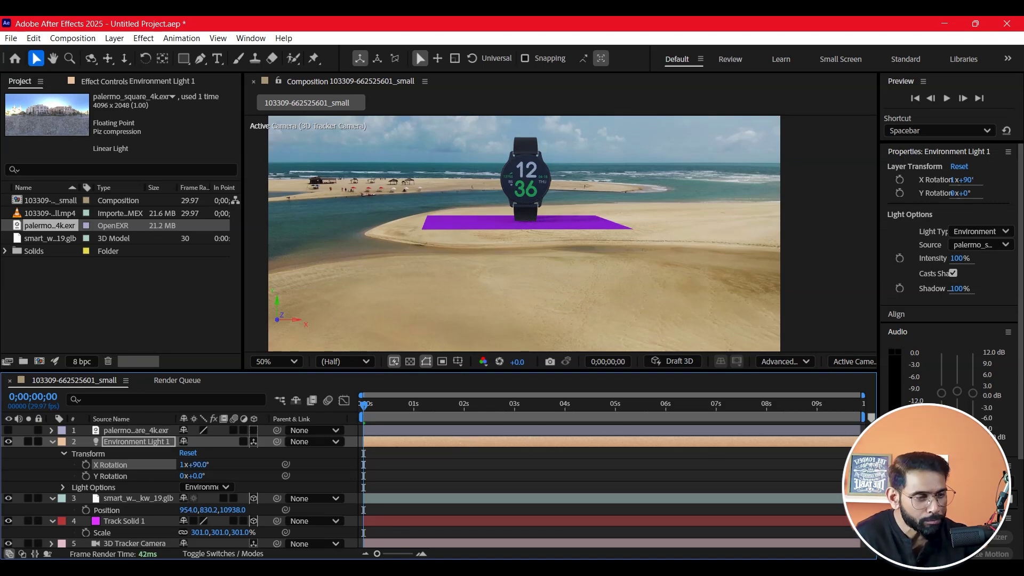
Set the environment light's intensity to 120%
mouse_move(960, 259)
left_mouse_down()
mouse_move(1014, 258)
mouse_move(985, 262)
left_mouse_up()
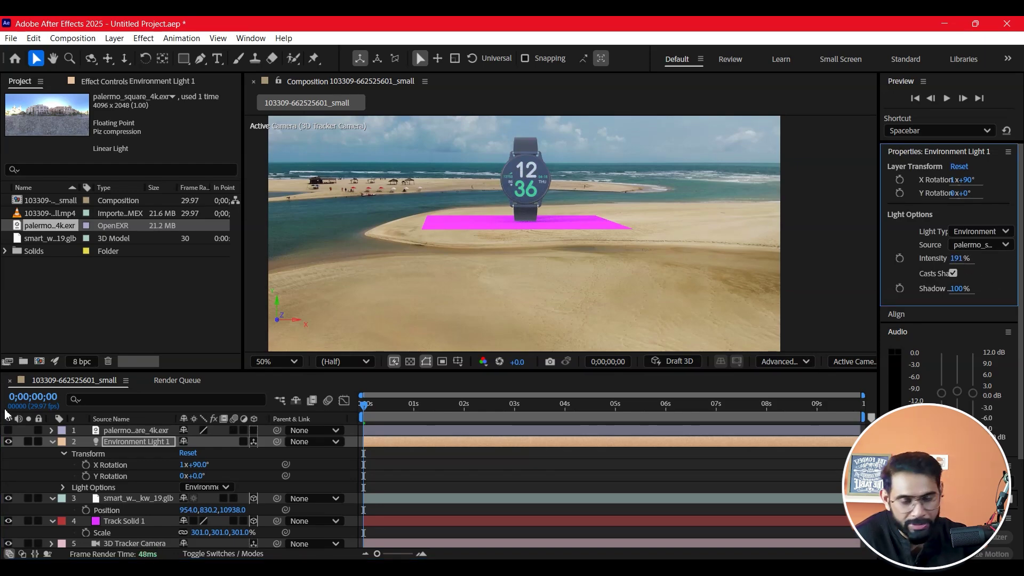
left_click(953, 258)
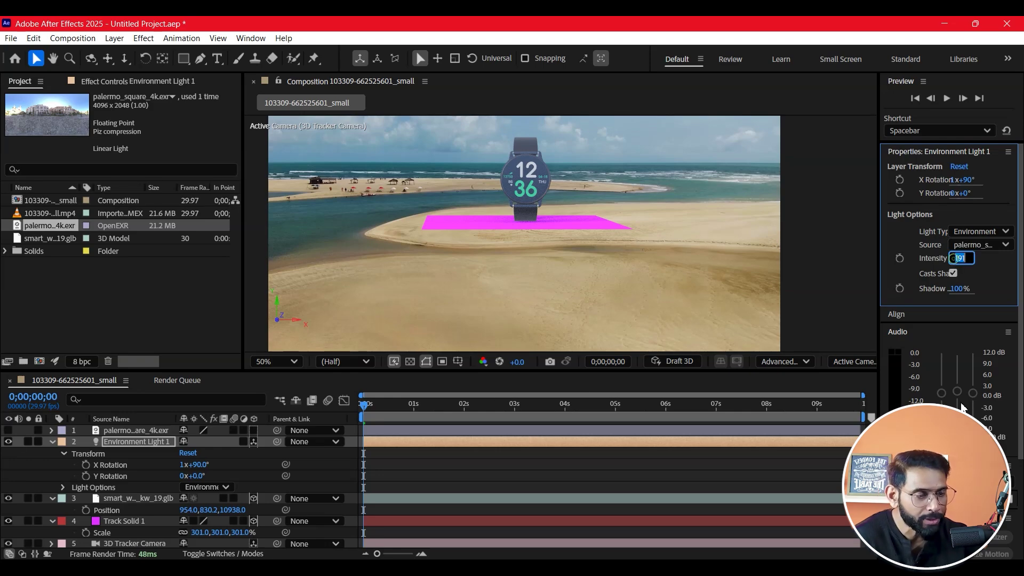
type("120")
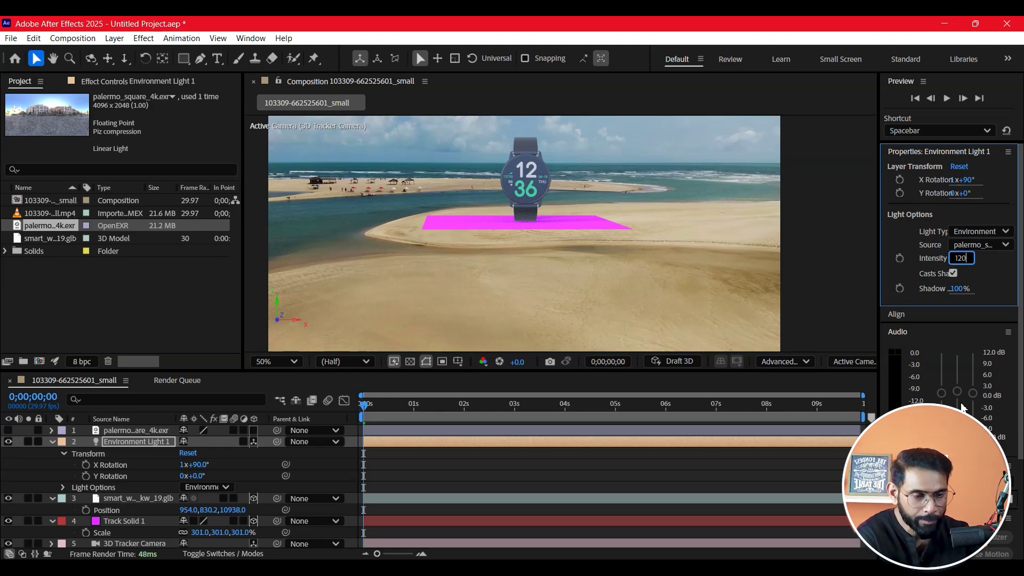
key("Return")
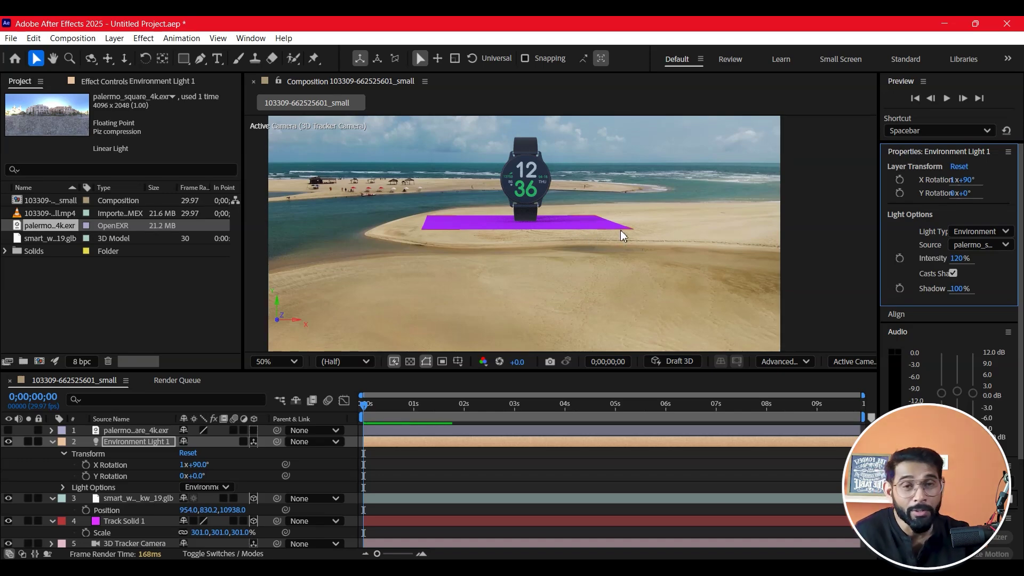
Scale Track Solid 1 up to 653%
left_click(604, 228)
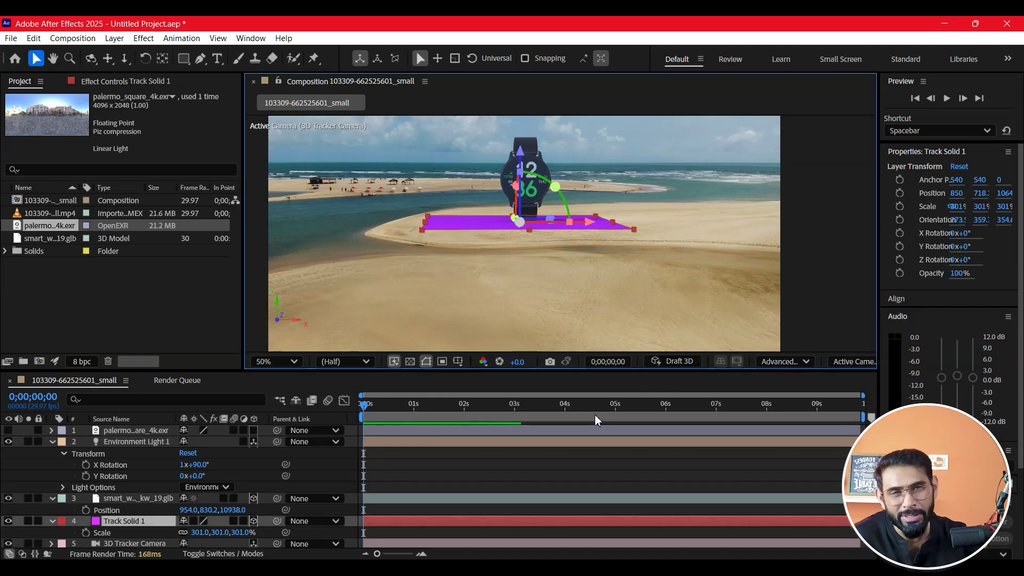
scroll(174, 507, "down", 1)
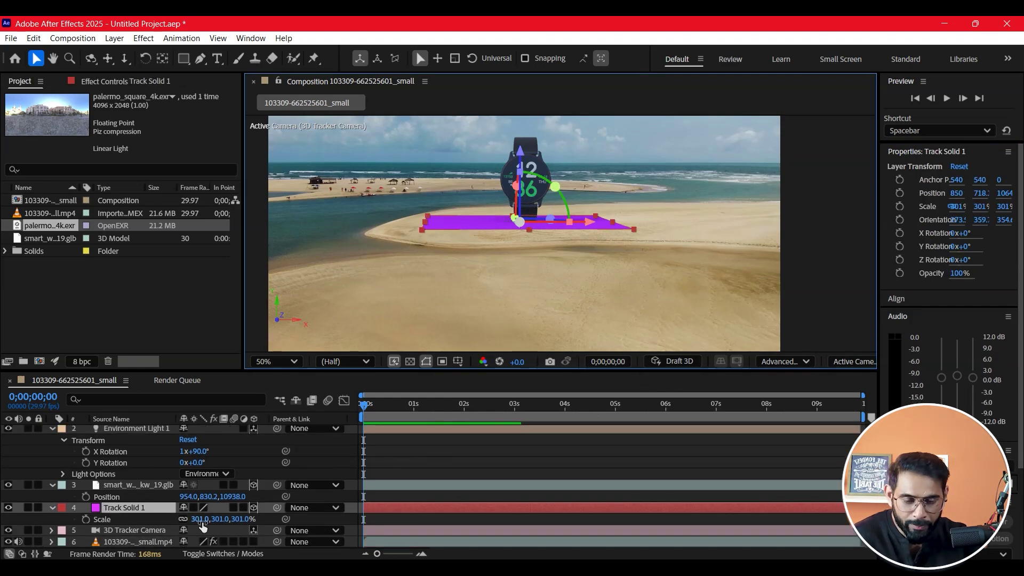
left_click_drag(226, 520, 463, 507)
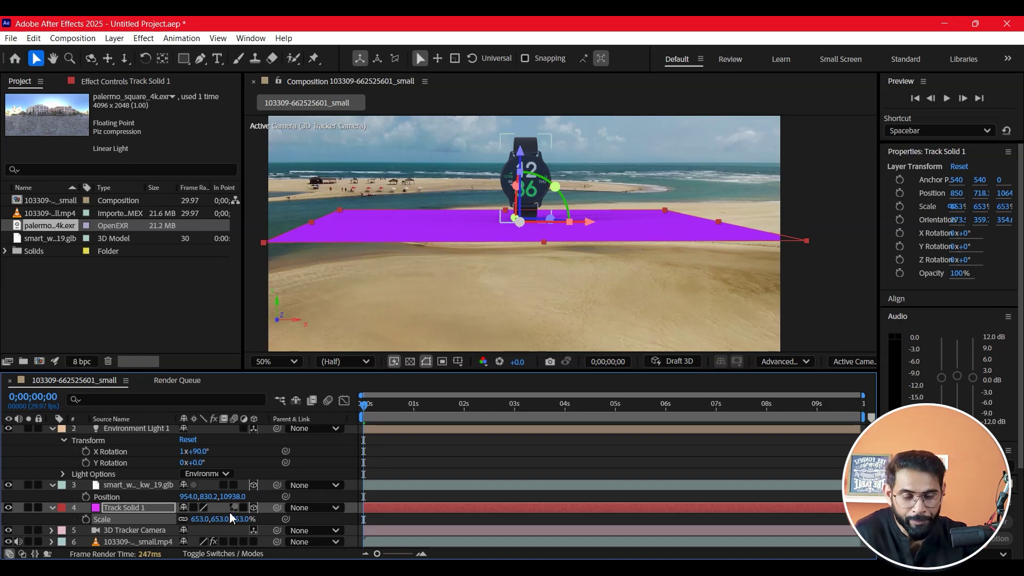
left_click(51, 507)
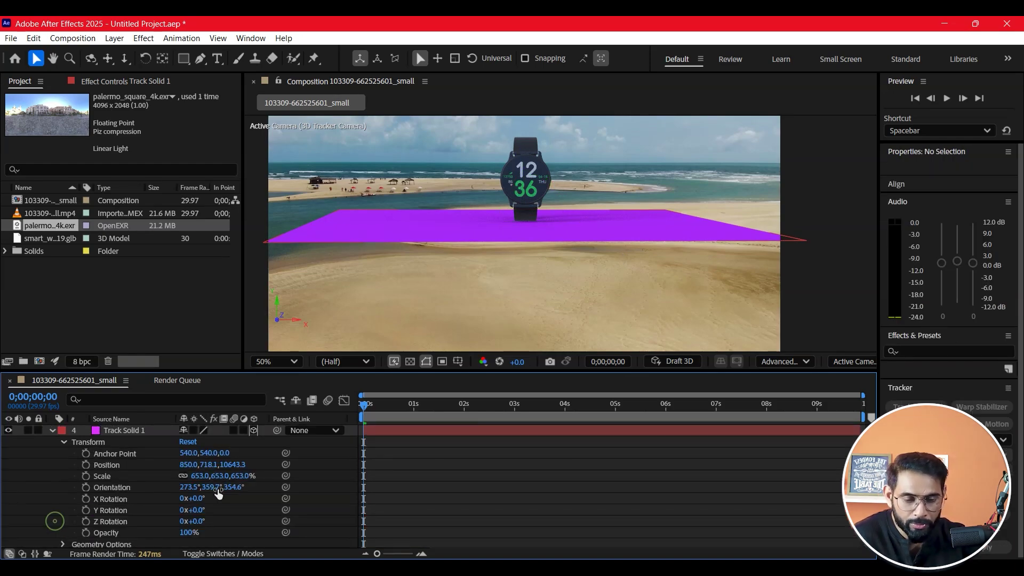
Set Track Solid 1's Accepts Shadows material option to Only
left_click(590, 241)
scroll(114, 518, "down", 2)
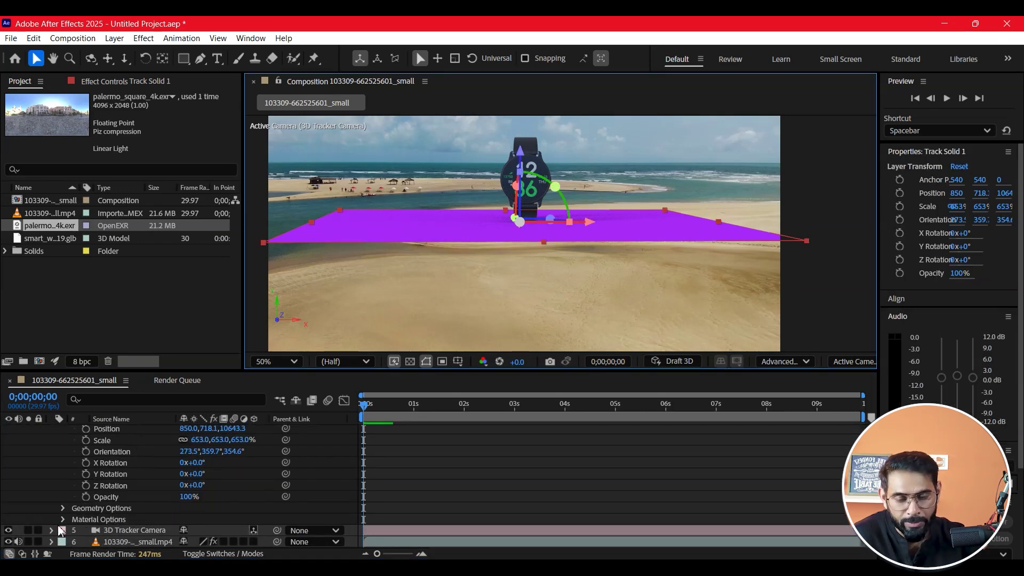
left_click(62, 519)
scroll(137, 509, "down", 3)
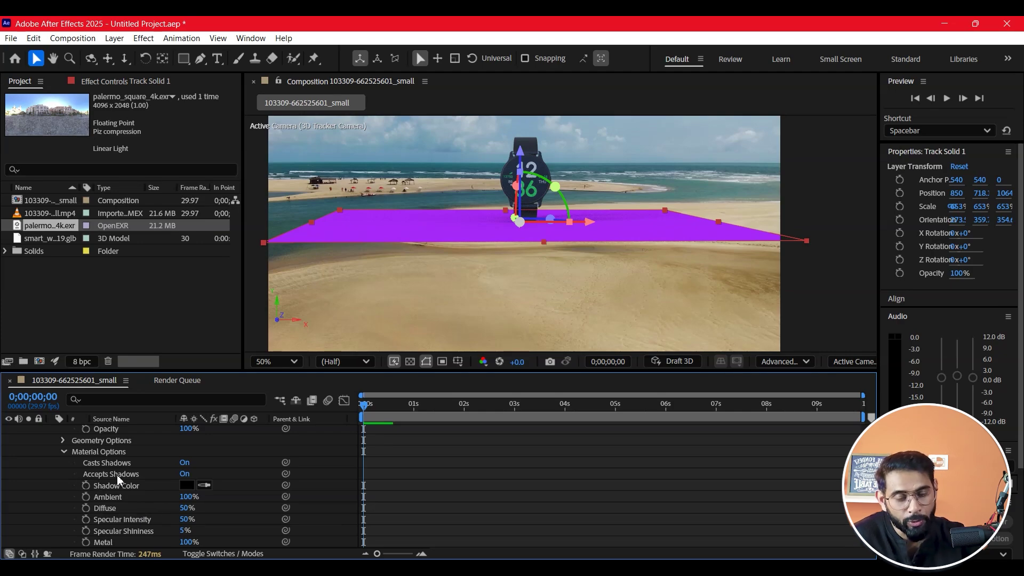
left_click(185, 474)
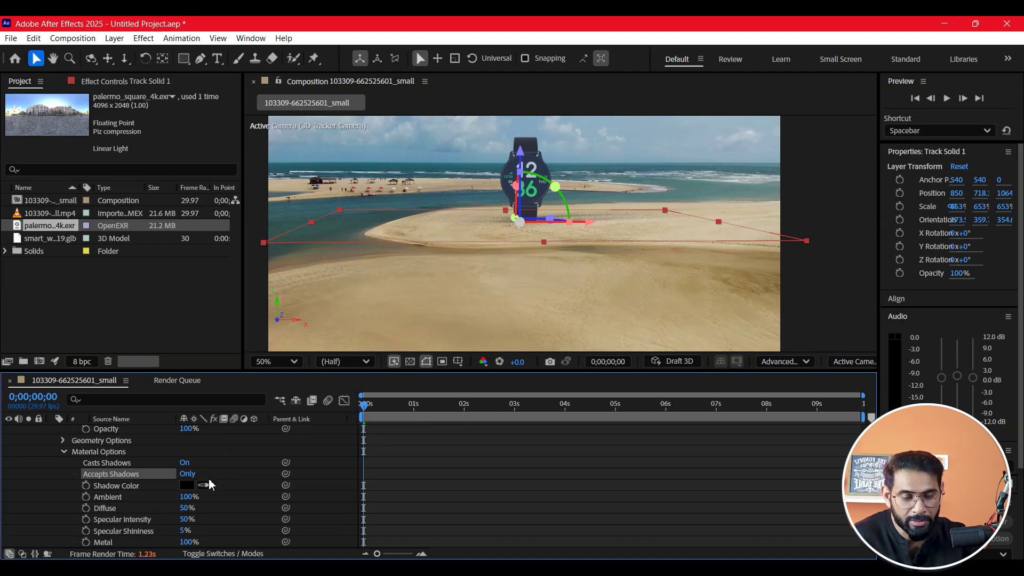
left_click(191, 474)
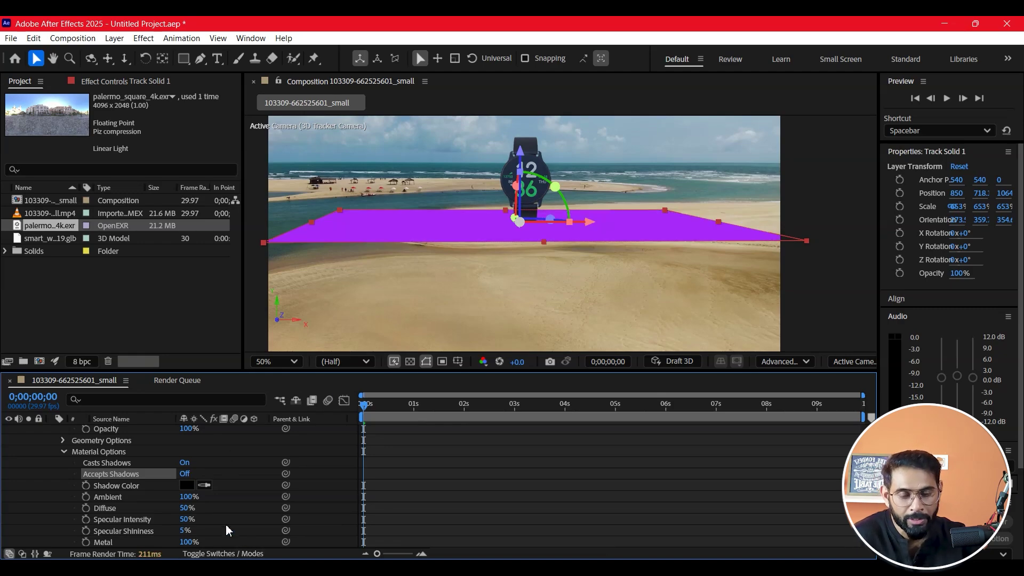
left_click(187, 474)
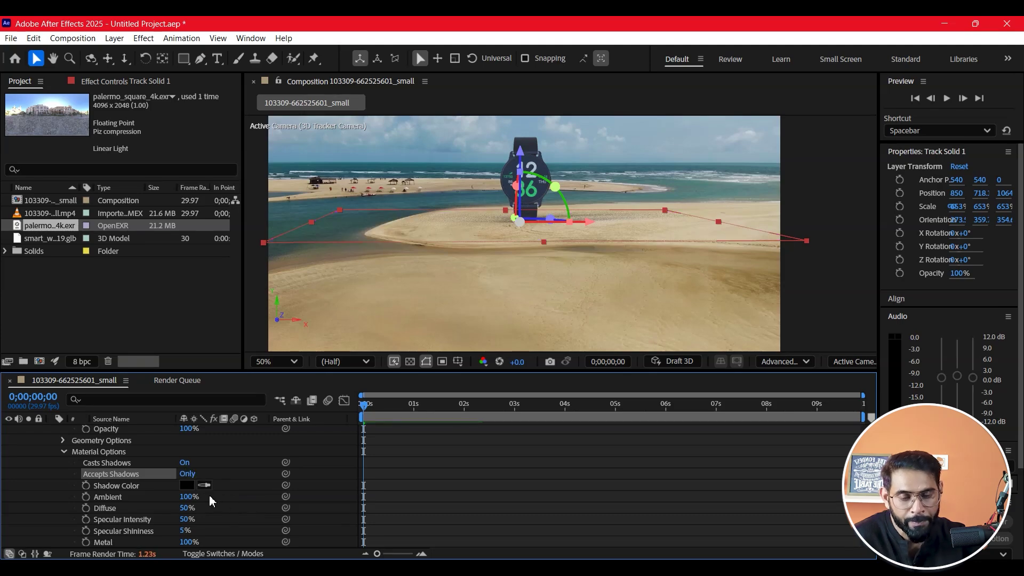
left_click(651, 319)
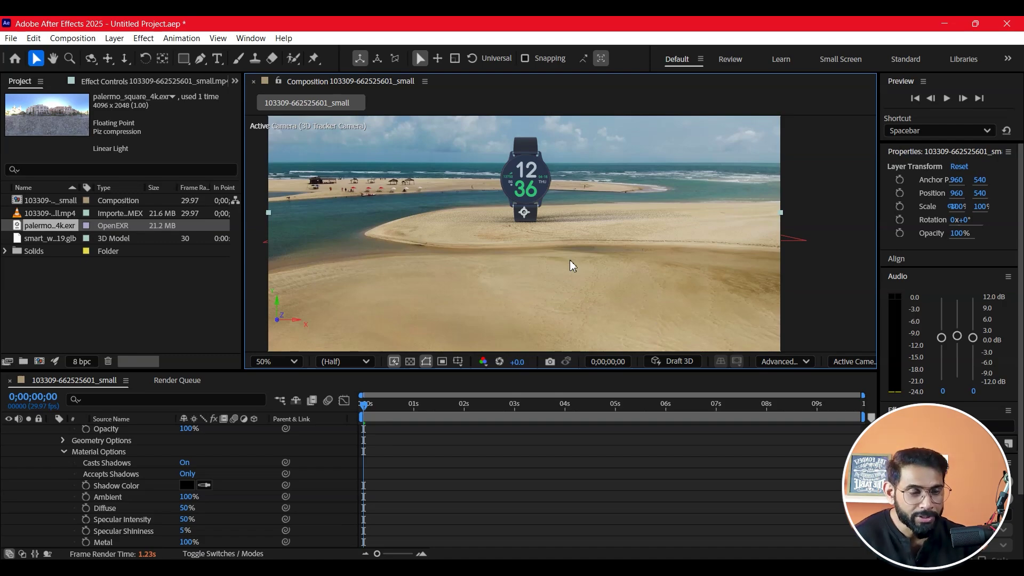
Scale the smart watch to 599% and nudge it slightly higher on the sand
scroll(526, 255, "down", 2)
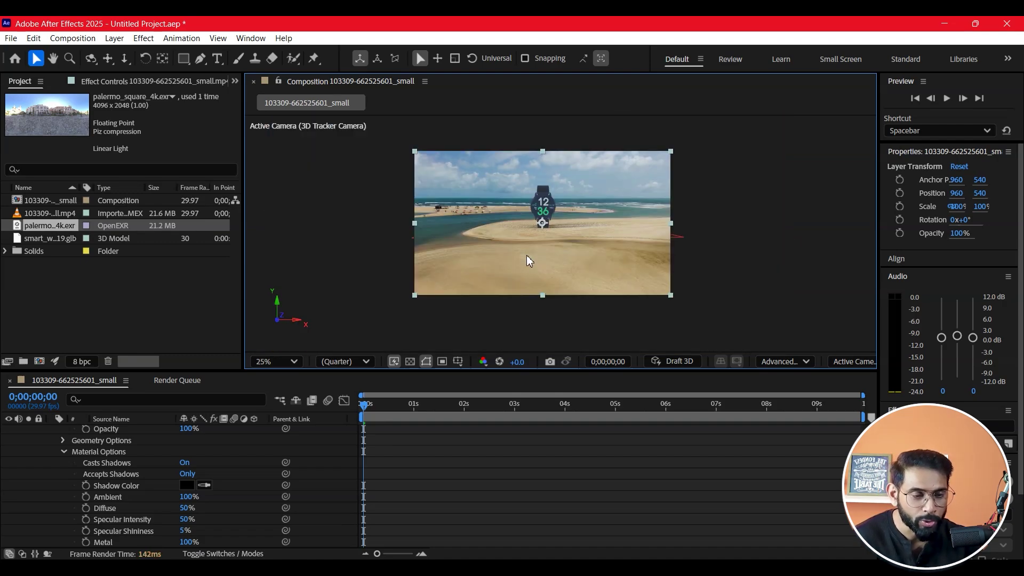
scroll(526, 255, "up", 2)
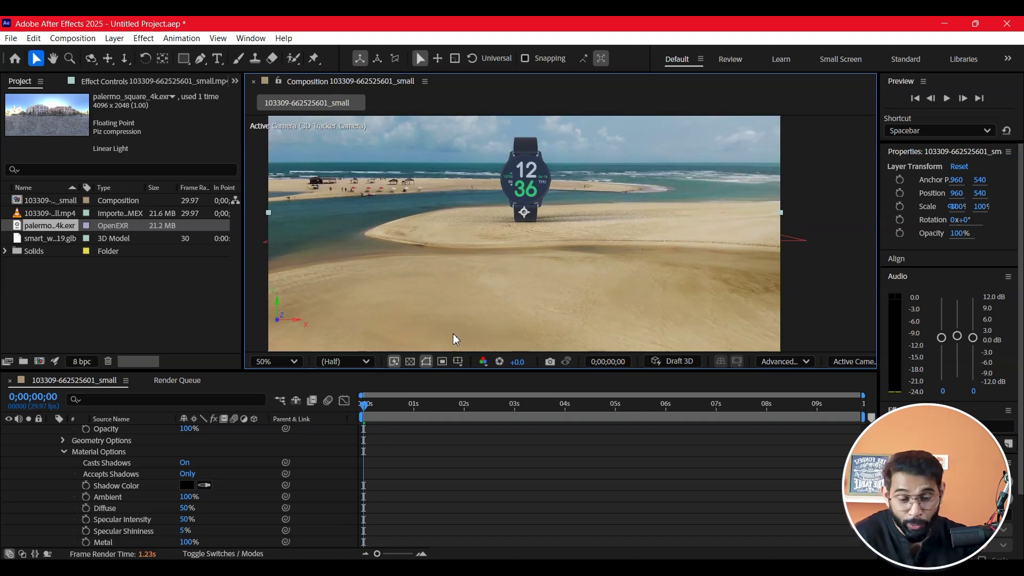
scroll(98, 464, "up", 3)
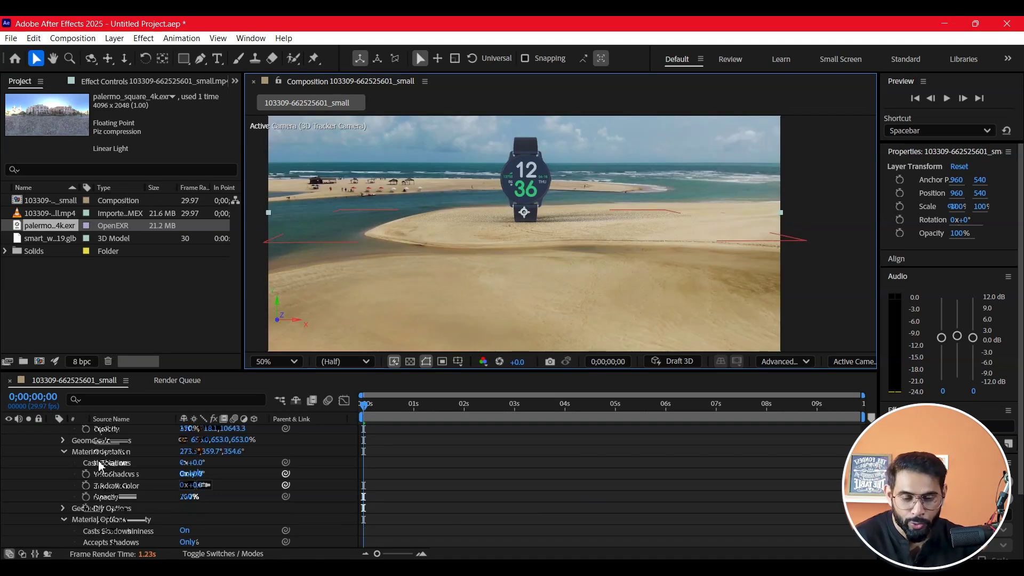
scroll(98, 464, "up", 2)
left_click(52, 428)
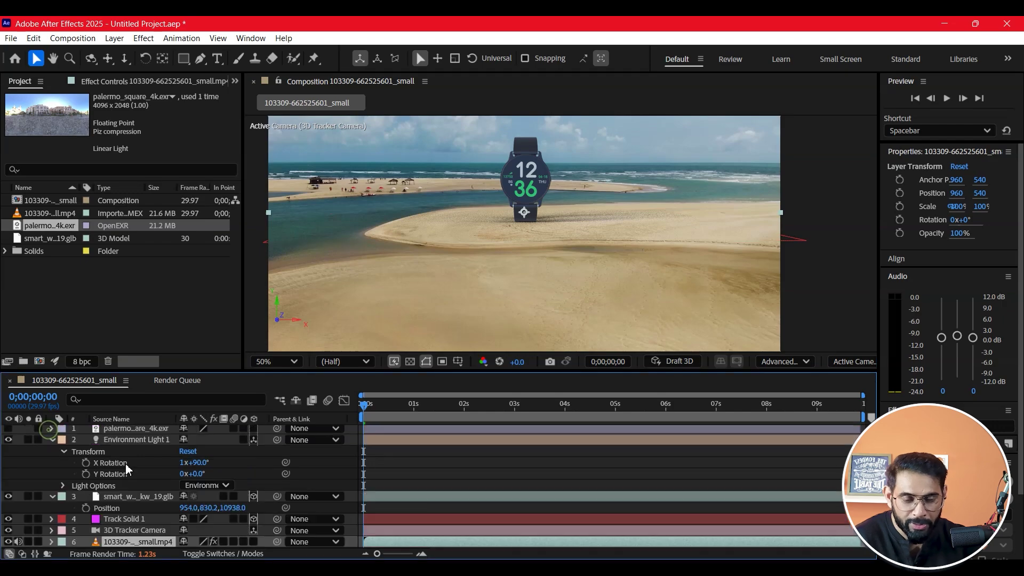
scroll(127, 446, "up", 1)
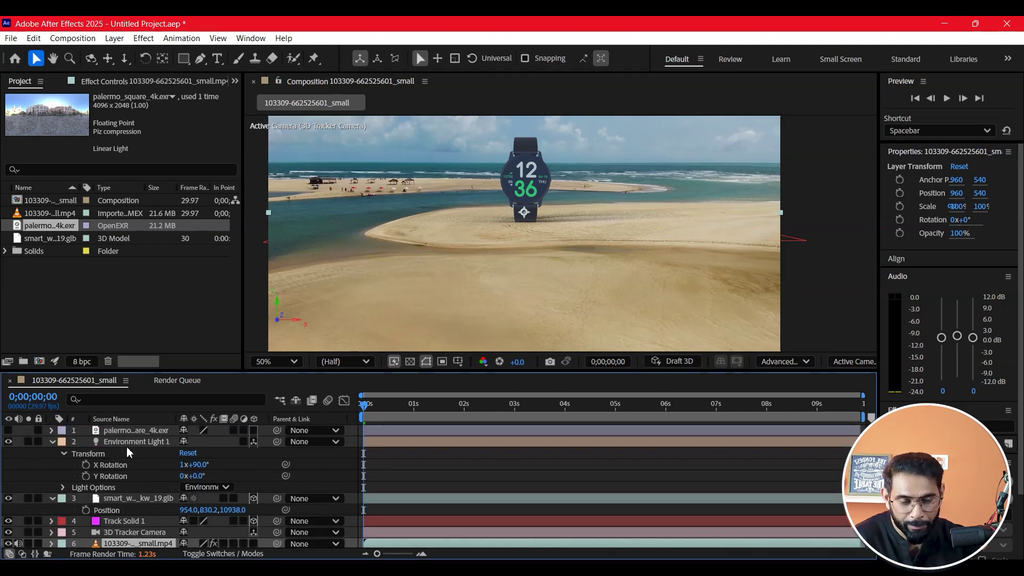
left_click(131, 498)
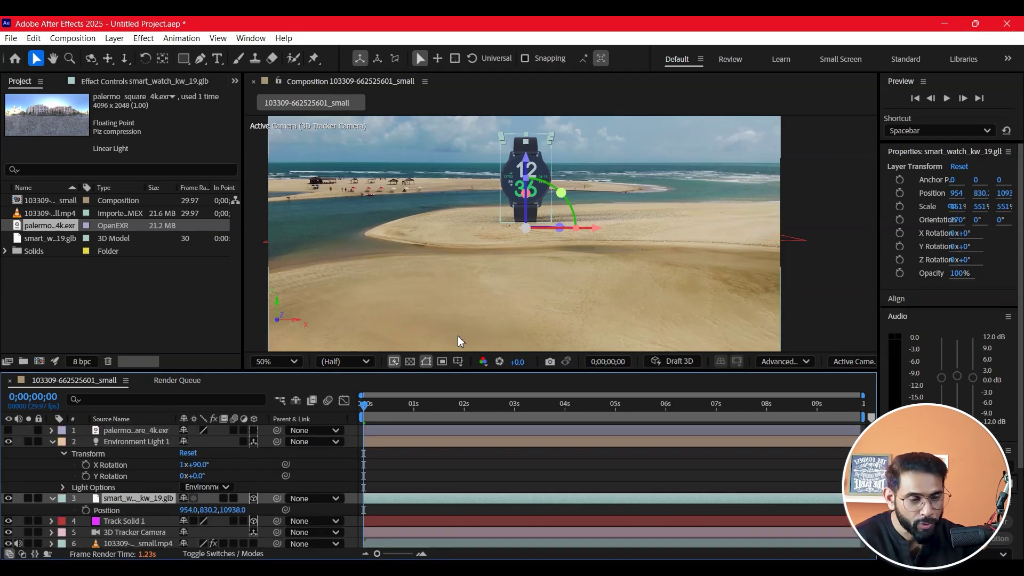
scroll(534, 250, "down", 2)
scroll(601, 212, "up", 2)
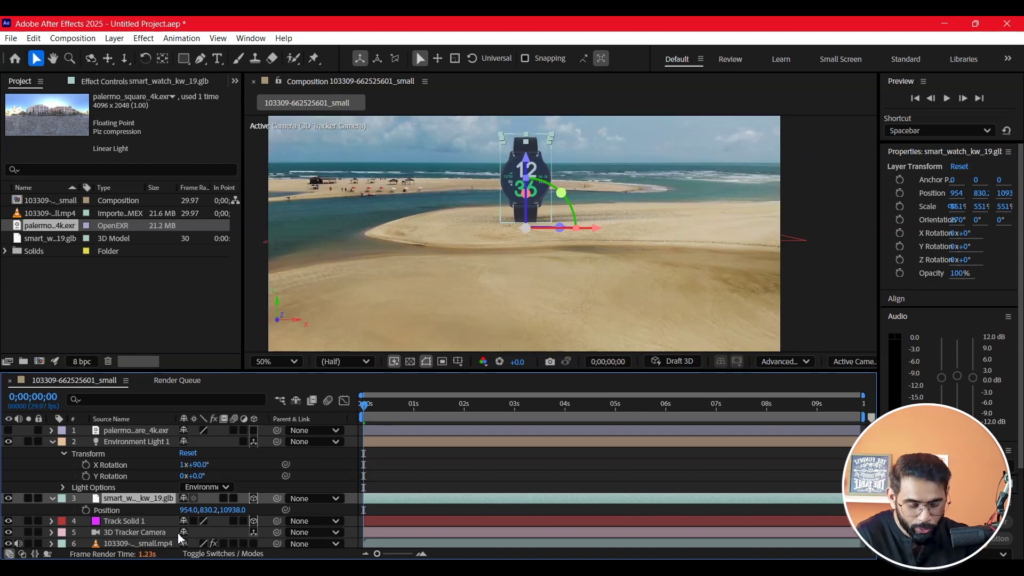
key("s")
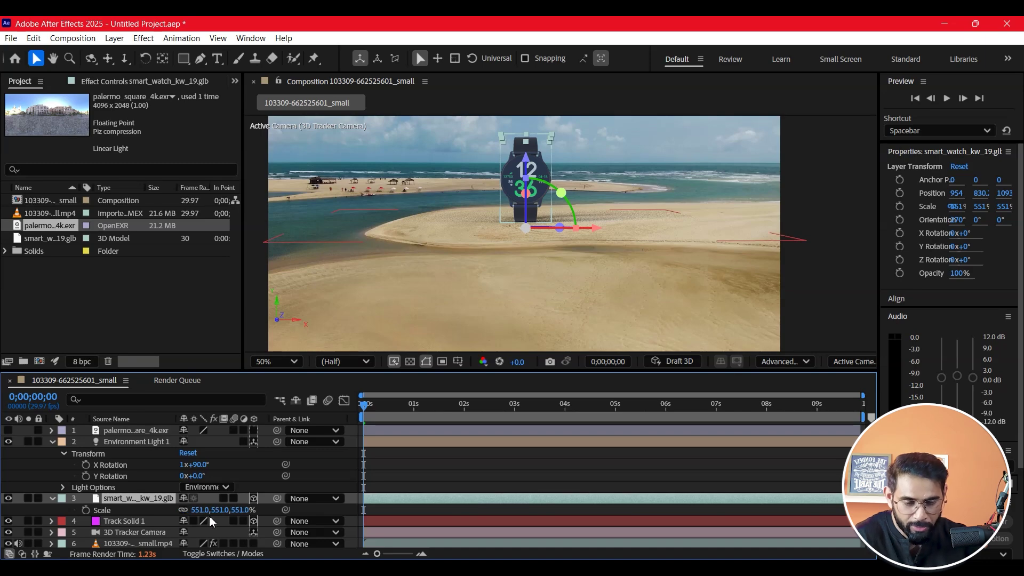
left_click_drag(210, 510, 245, 511)
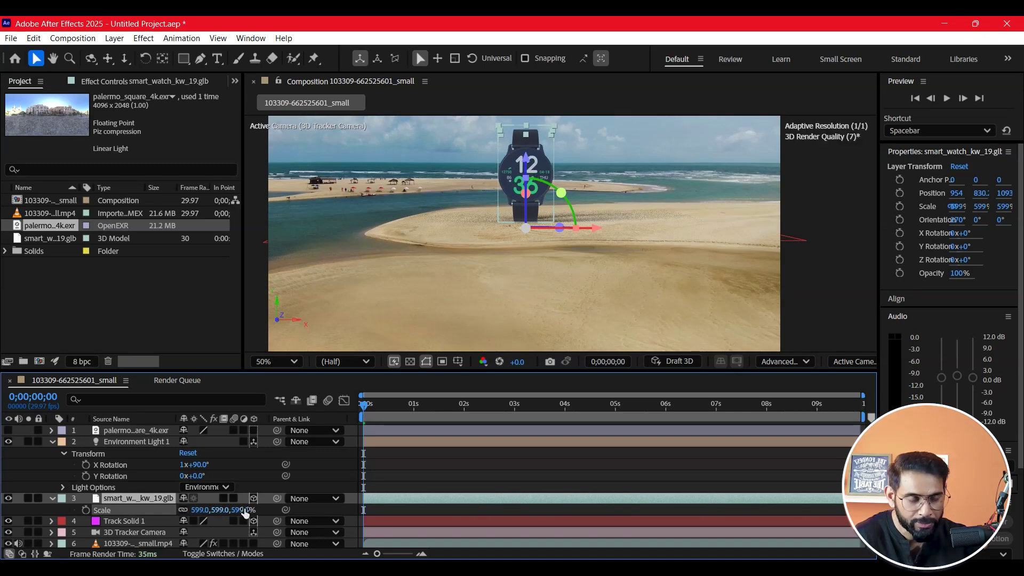
left_click_drag(526, 169, 527, 167)
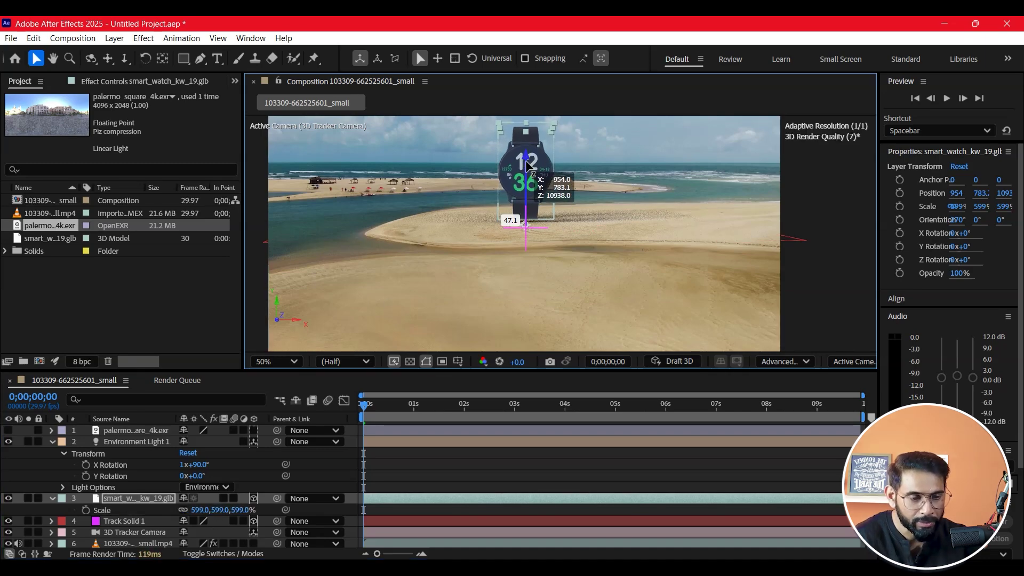
Select the beach footage layer and move the playhead to about one second
left_click(701, 270)
scroll(565, 293, "down", 1)
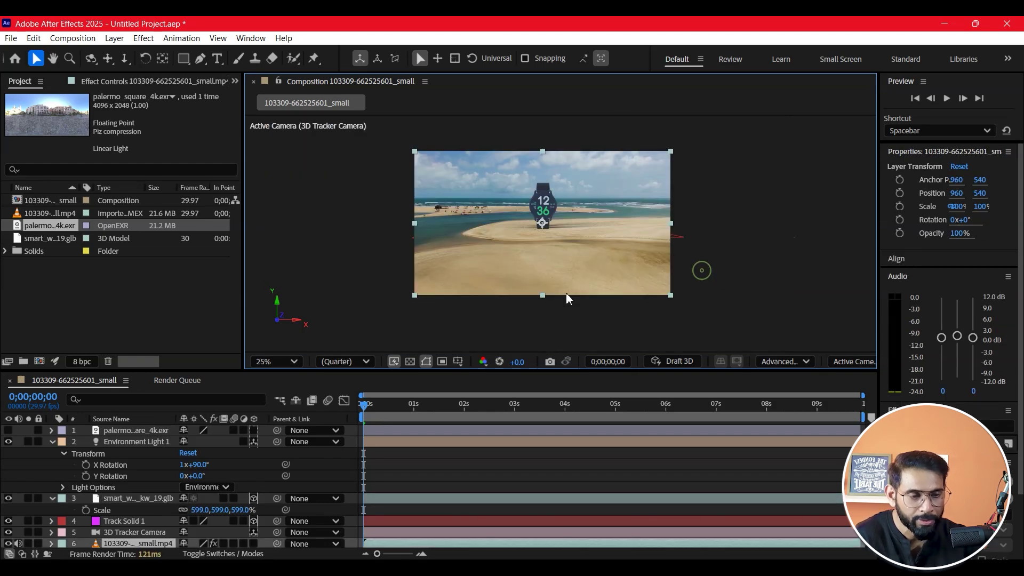
scroll(504, 258, "up", 1)
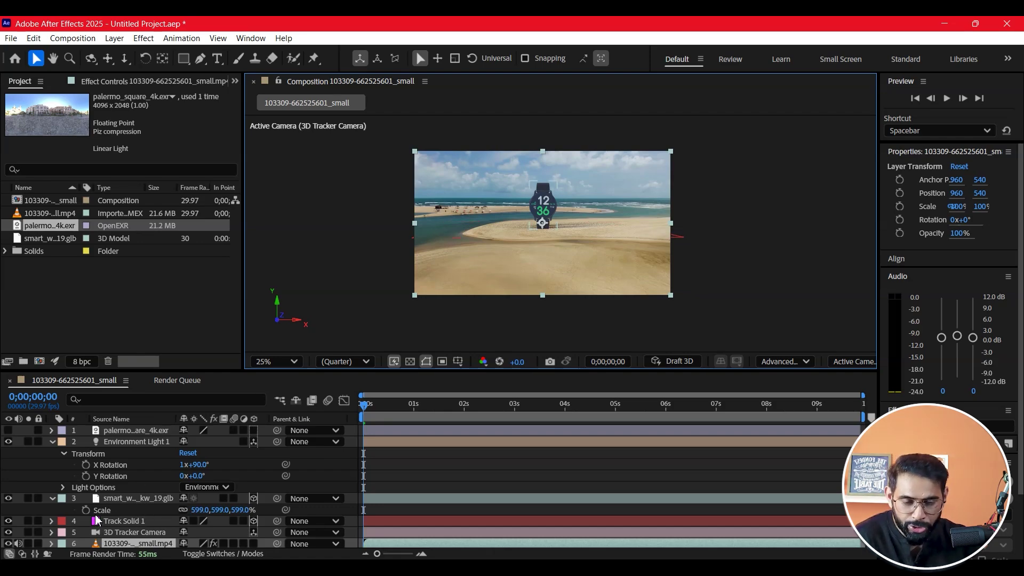
left_click_drag(438, 408, 417, 415)
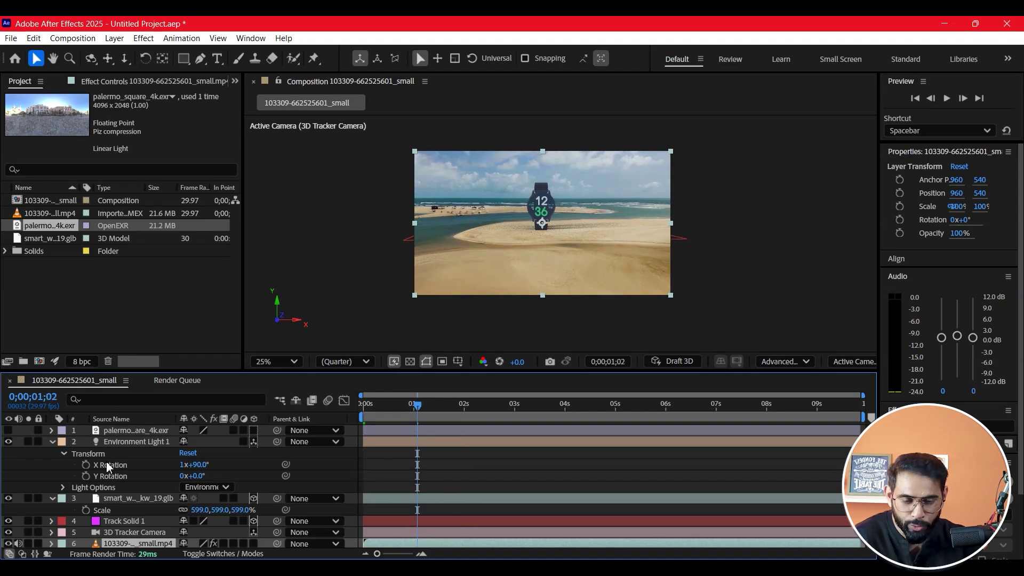
Try keyframing the watch's scale and lifting it, then undo both changes
left_click(86, 510)
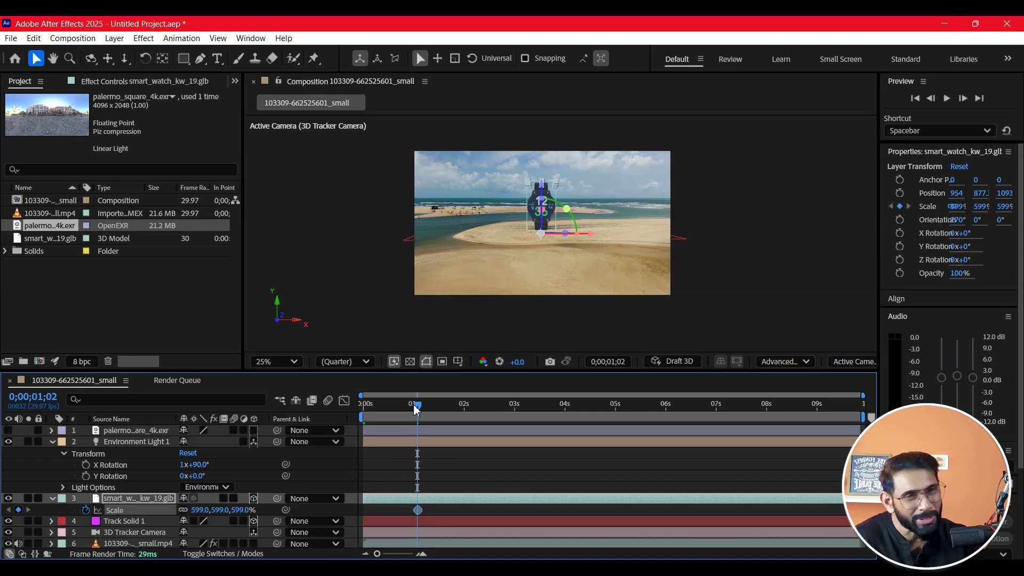
left_click_drag(415, 406, 372, 421)
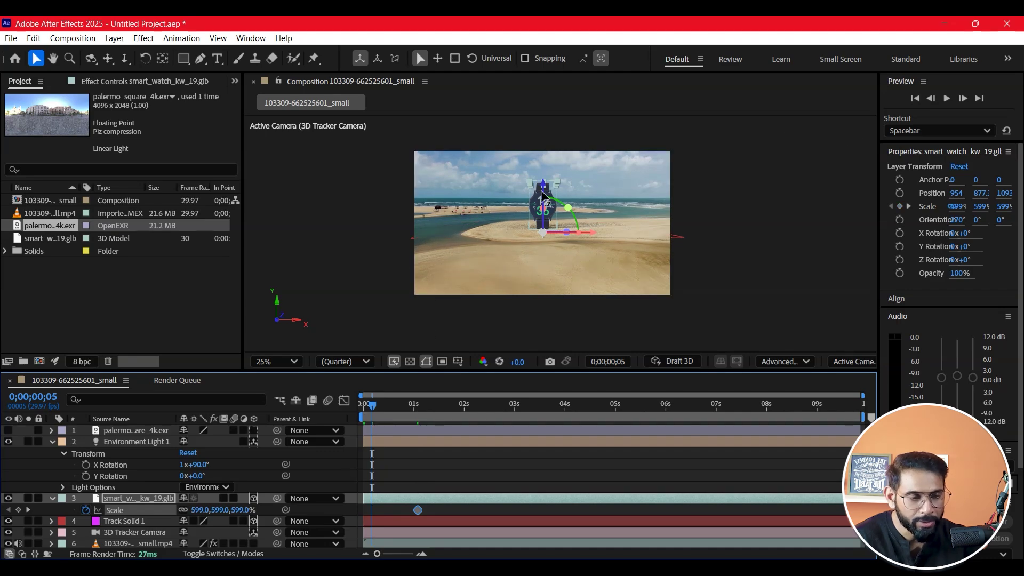
left_click_drag(543, 197, 542, 131)
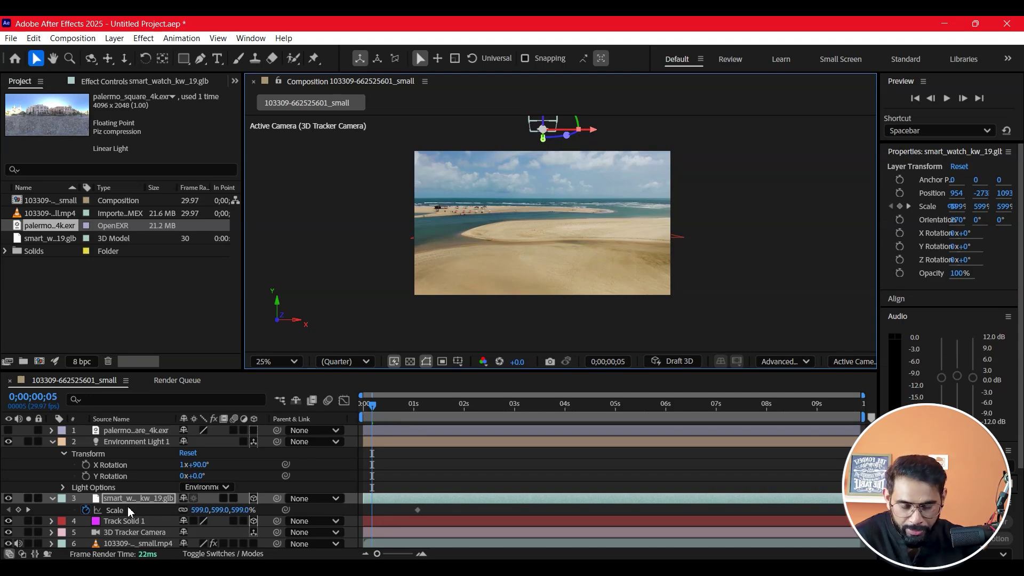
key("ctrl+z")
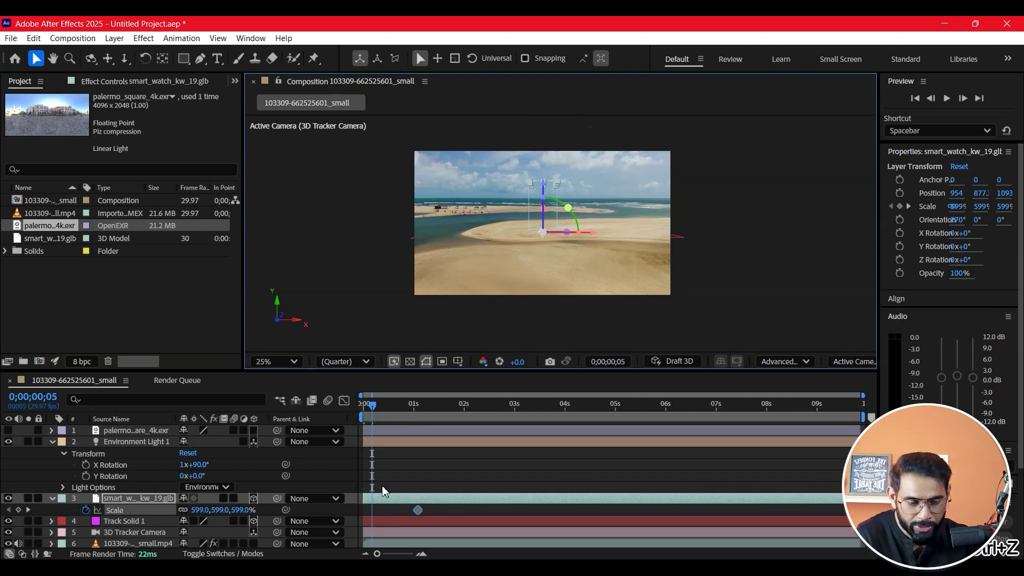
key("ctrl+z")
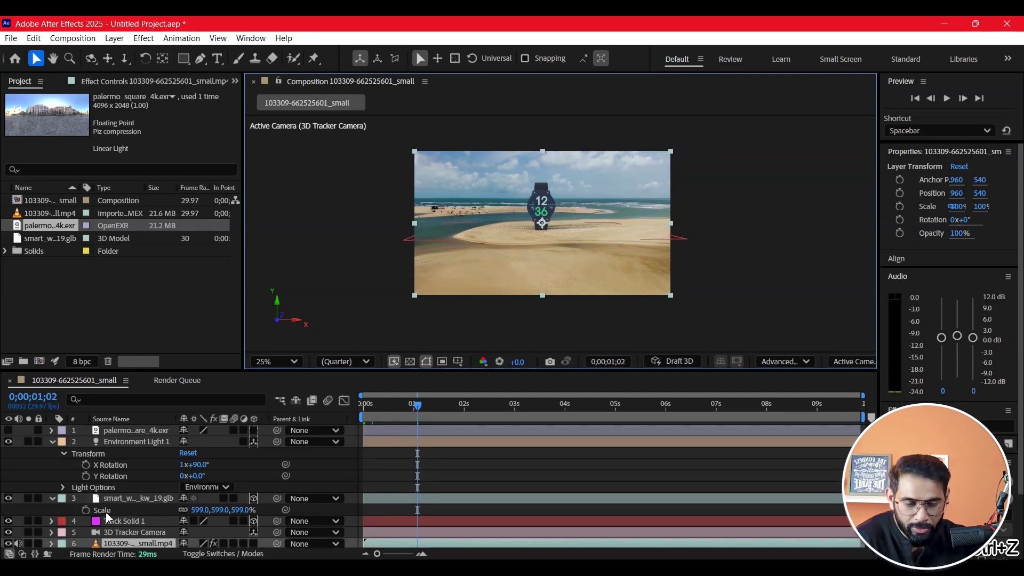
Keyframe the watch's Position to drop from Y -2302.5 at 1 s to 877.3, then preview
left_click(117, 499)
key("p")
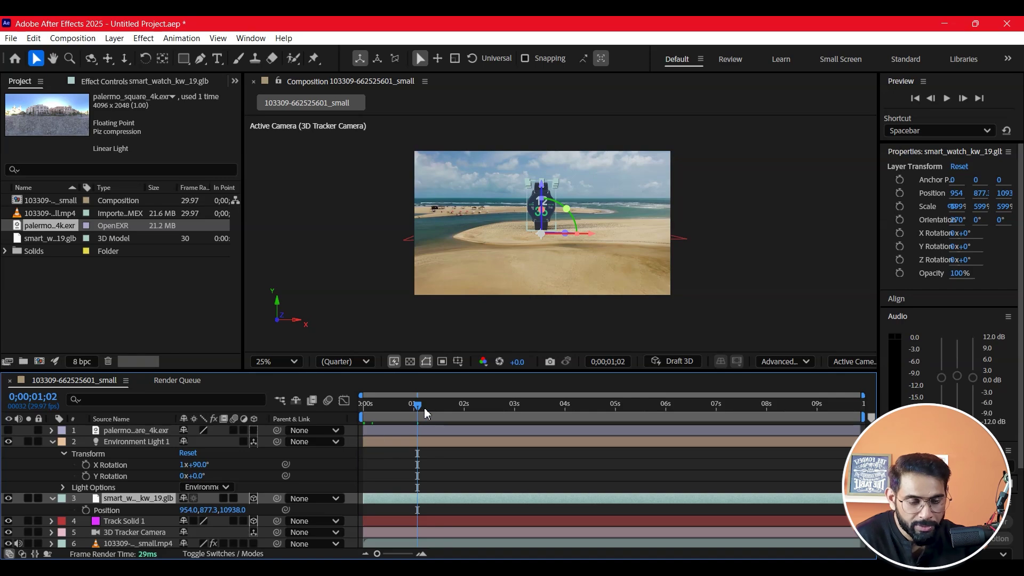
left_click_drag(425, 411, 462, 418)
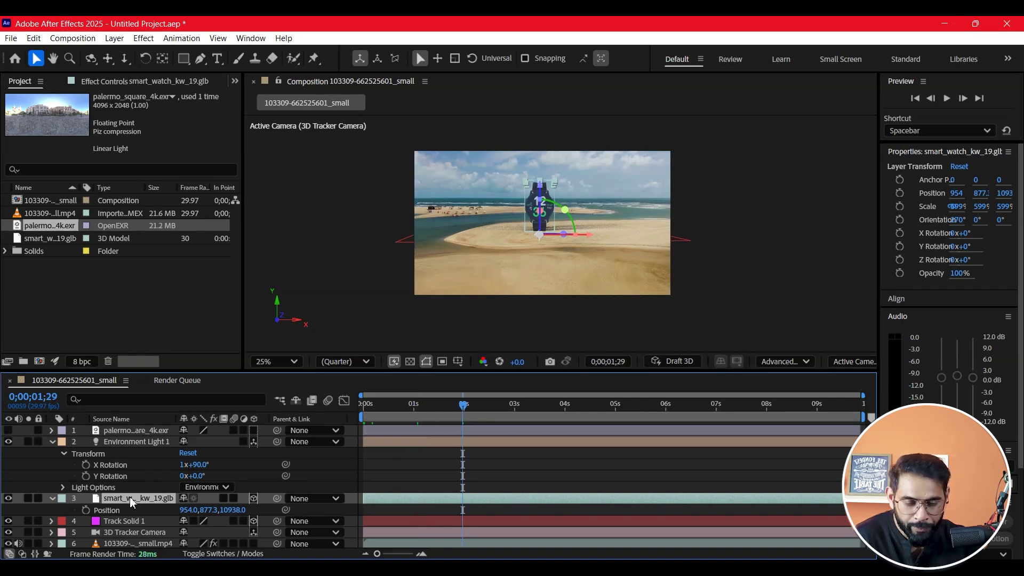
mouse_move(435, 412)
left_mouse_down()
mouse_move(411, 415)
mouse_move(461, 418)
left_mouse_up()
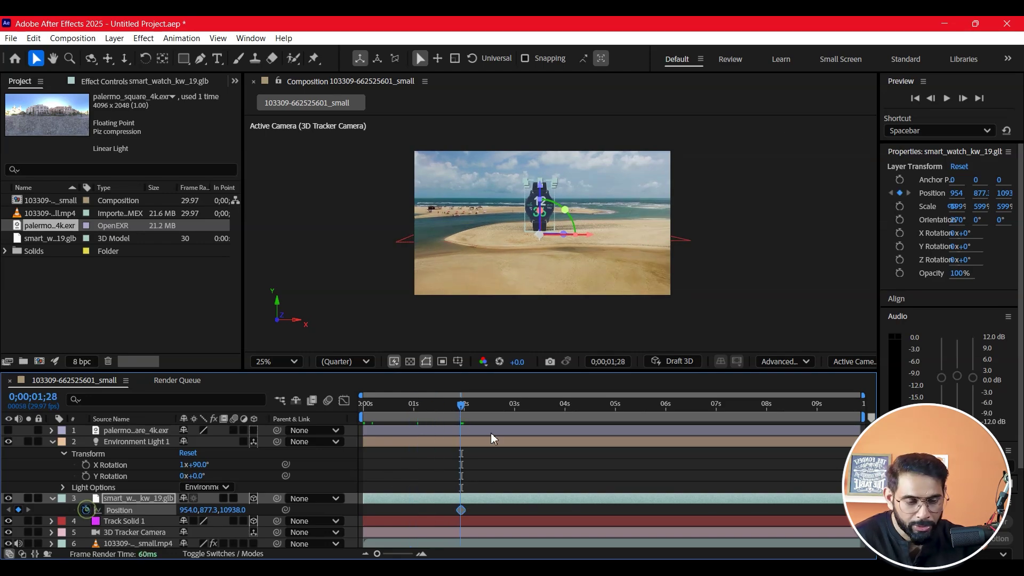
mouse_move(451, 405)
left_mouse_down()
mouse_move(403, 428)
mouse_move(414, 434)
left_mouse_up()
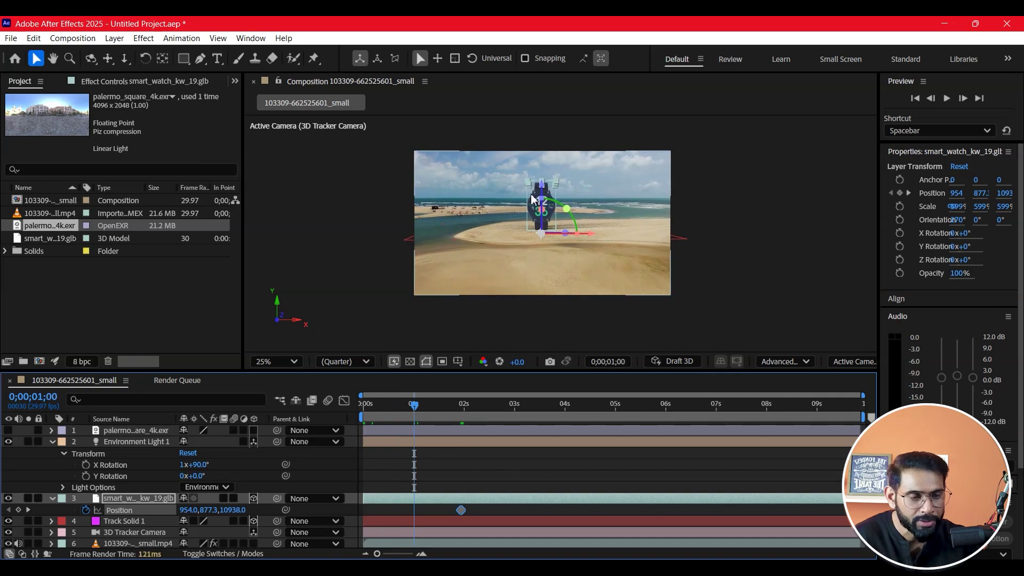
left_click_drag(542, 189, 542, 101)
left_click_drag(426, 404, 354, 411)
left_click(723, 285)
key("space")
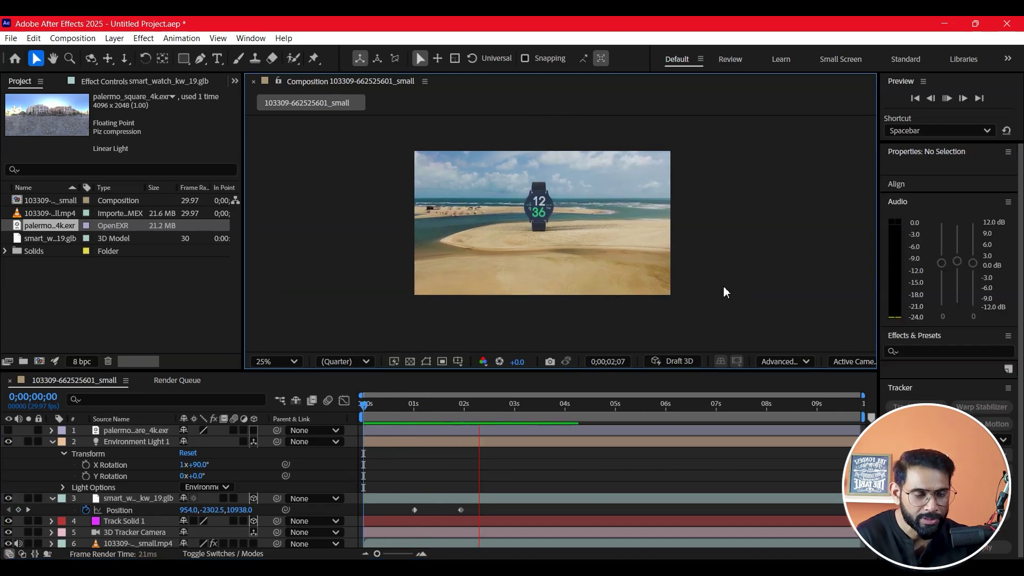
key("space")
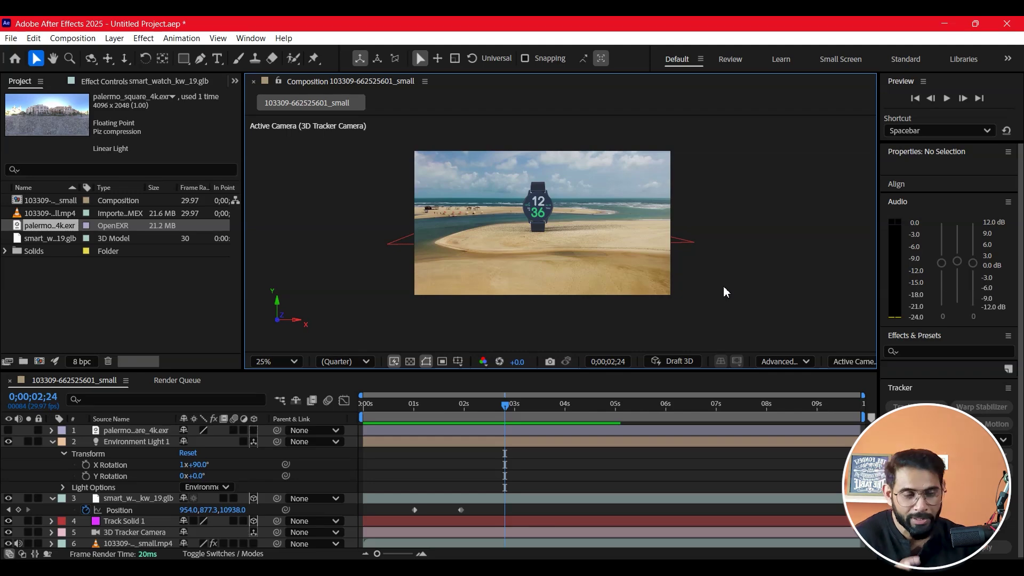
mouse_move(507, 410)
left_mouse_down()
mouse_move(480, 415)
mouse_move(474, 433)
left_mouse_up()
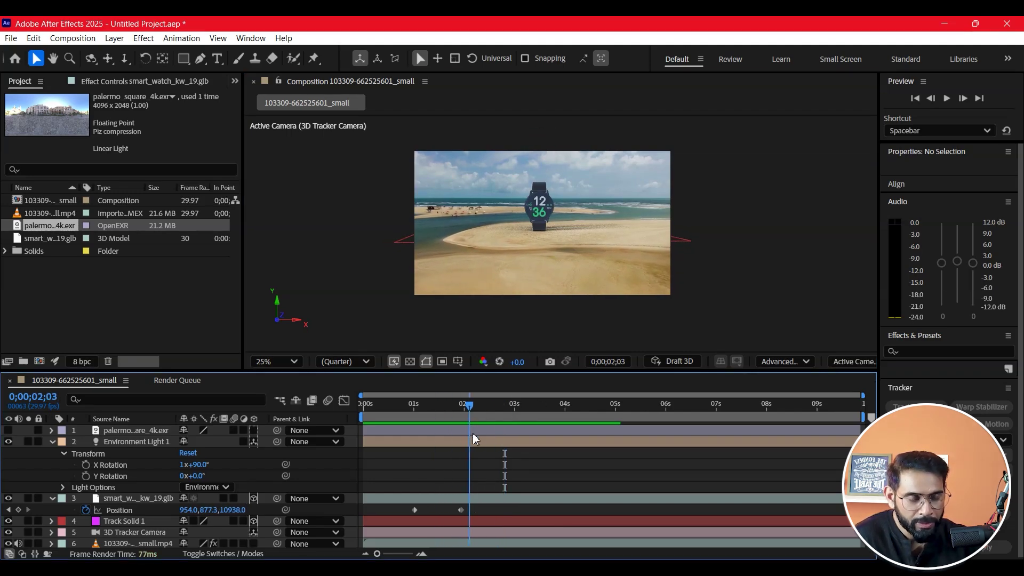
mouse_move(474, 434)
left_mouse_down()
mouse_move(411, 447)
mouse_move(453, 469)
mouse_move(425, 471)
left_mouse_up()
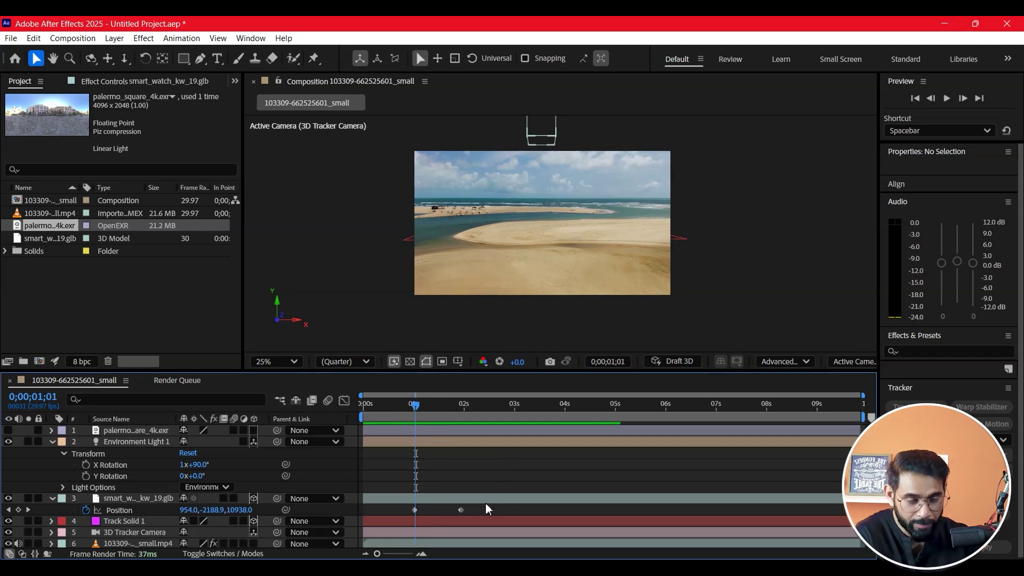
left_click_drag(486, 500, 408, 517)
key("ctrl+z")
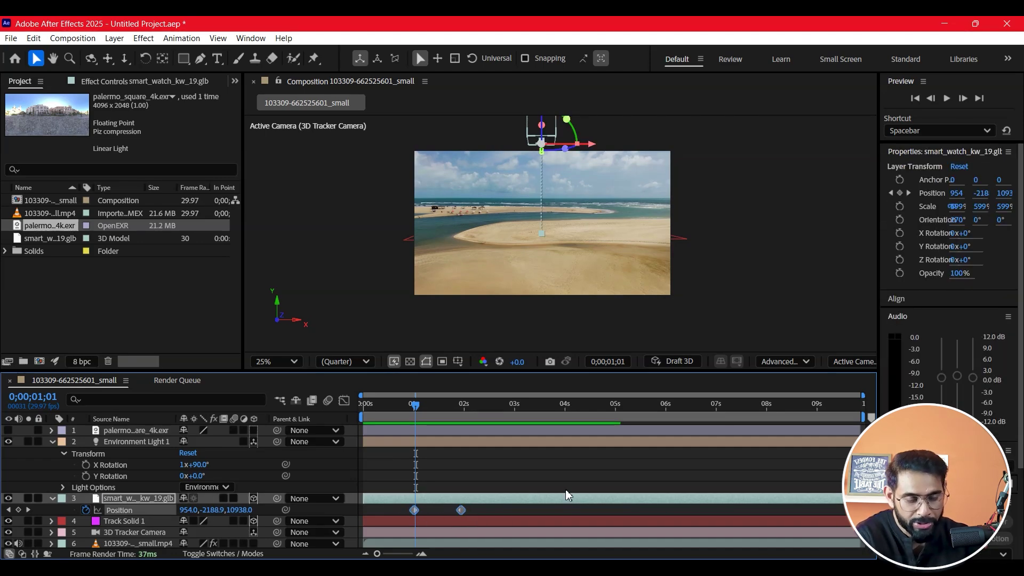
Apply Easy Ease to both watch Position keyframes
right_click(461, 510)
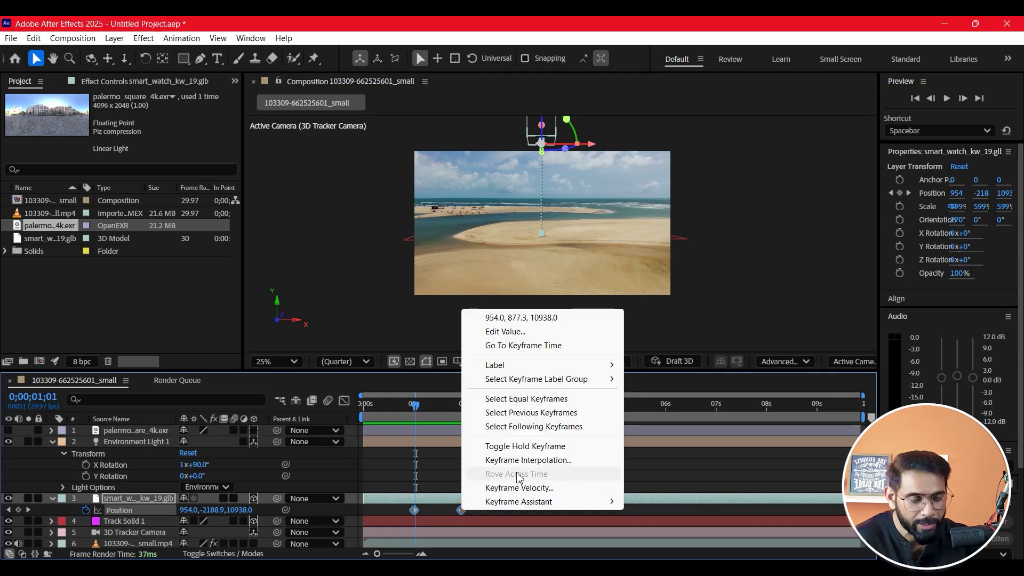
mouse_move(520, 502)
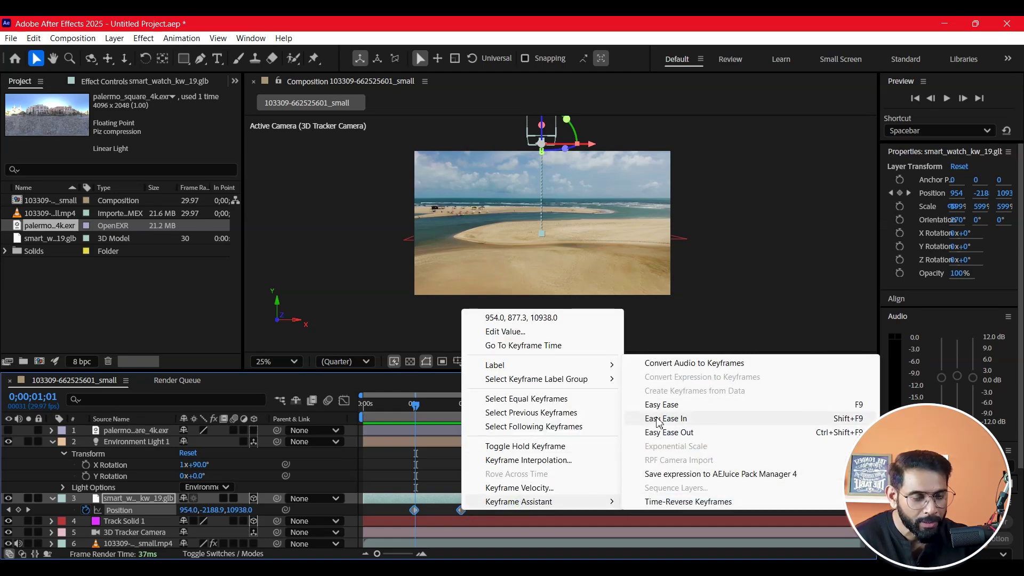
left_click(676, 410)
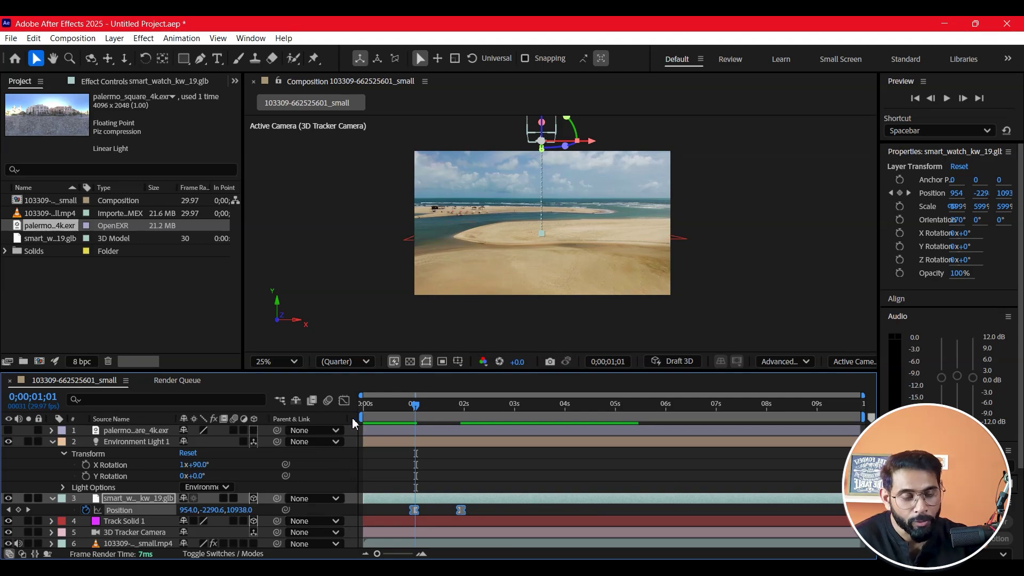
Shape the Position speed graph in the Graph Editor, then preview the eased drop
left_click(344, 400)
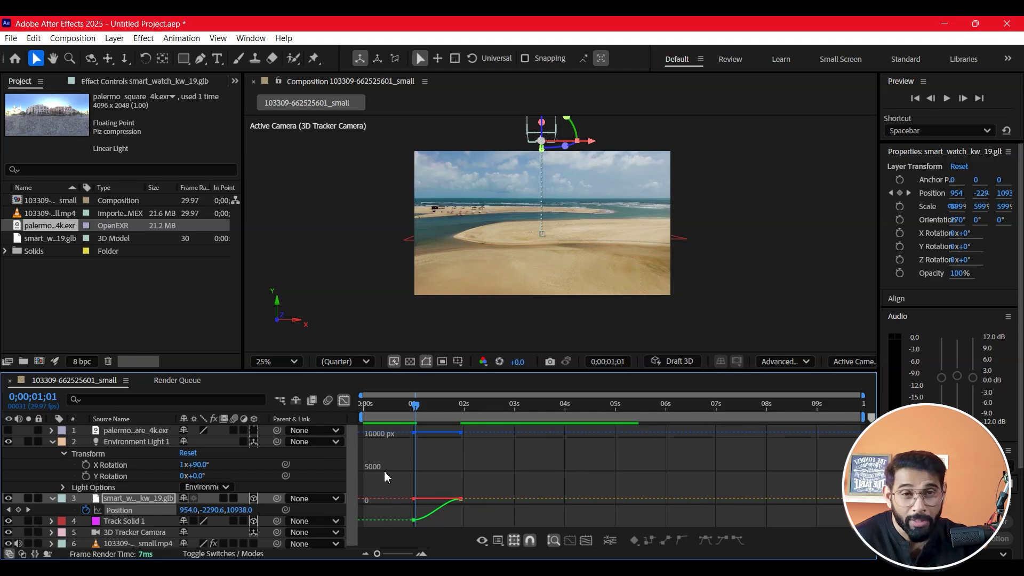
left_click(492, 543)
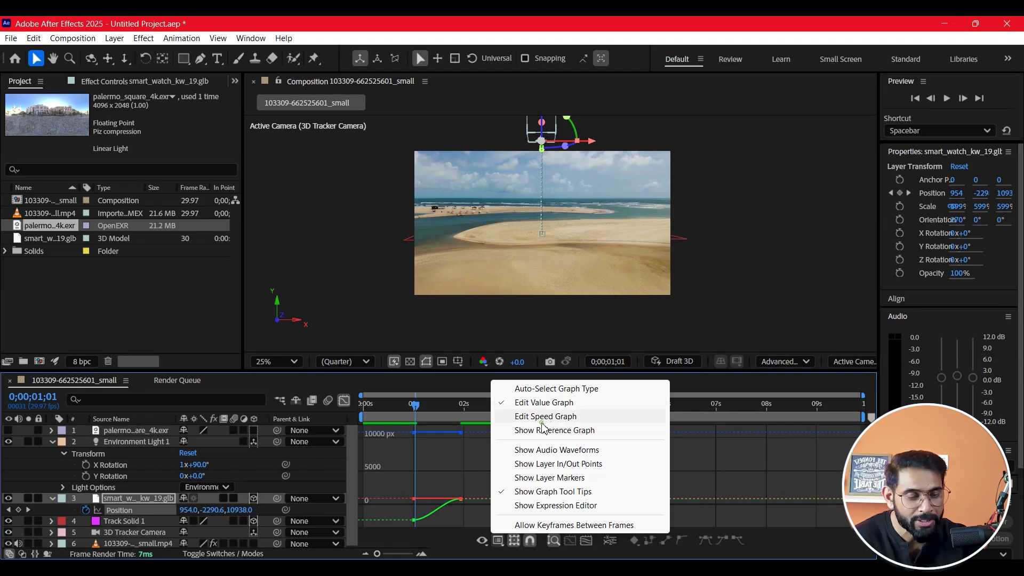
left_click(544, 416)
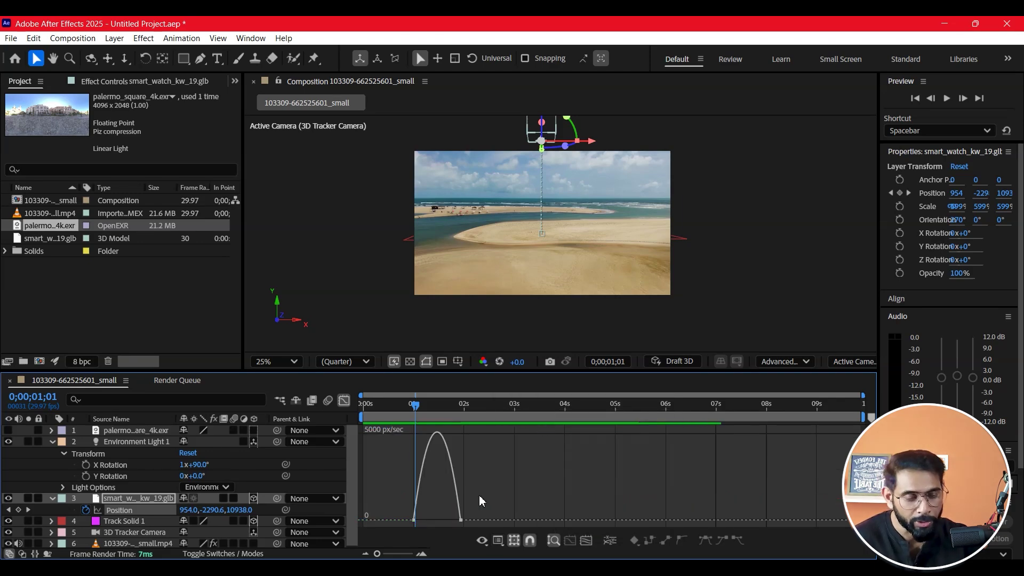
left_click_drag(456, 532, 437, 520)
left_click(441, 528)
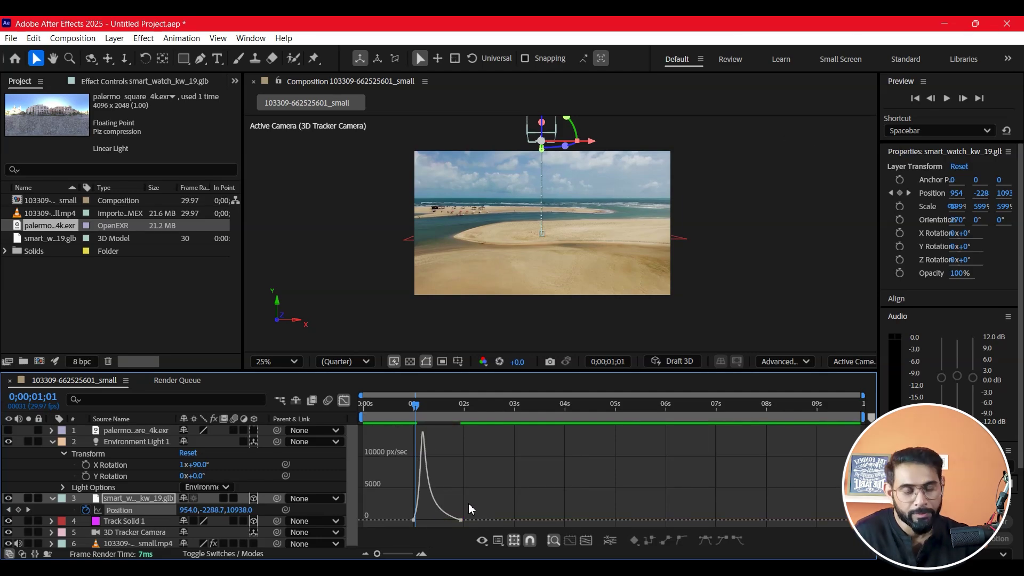
left_click_drag(408, 403, 436, 403)
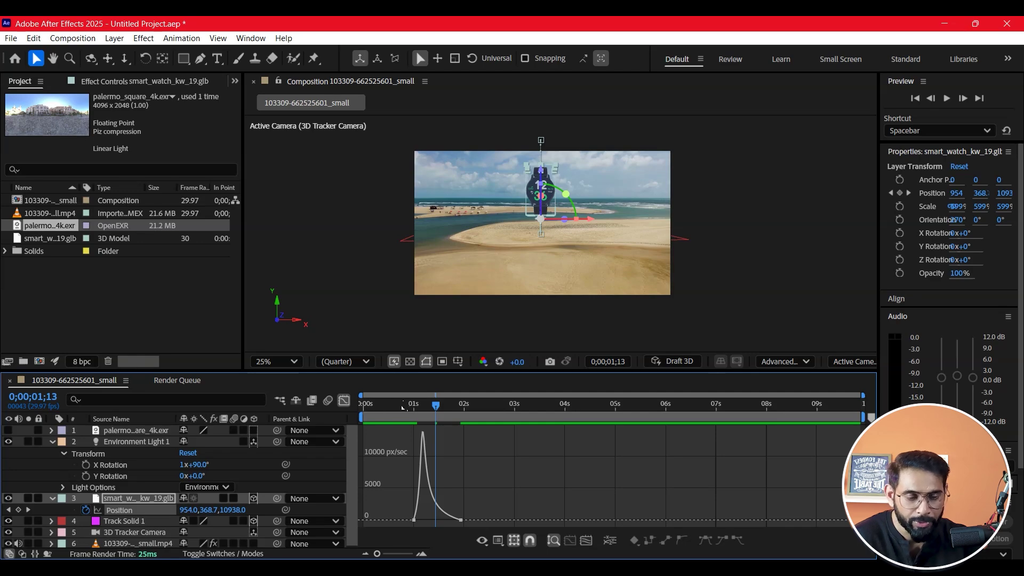
key("Home")
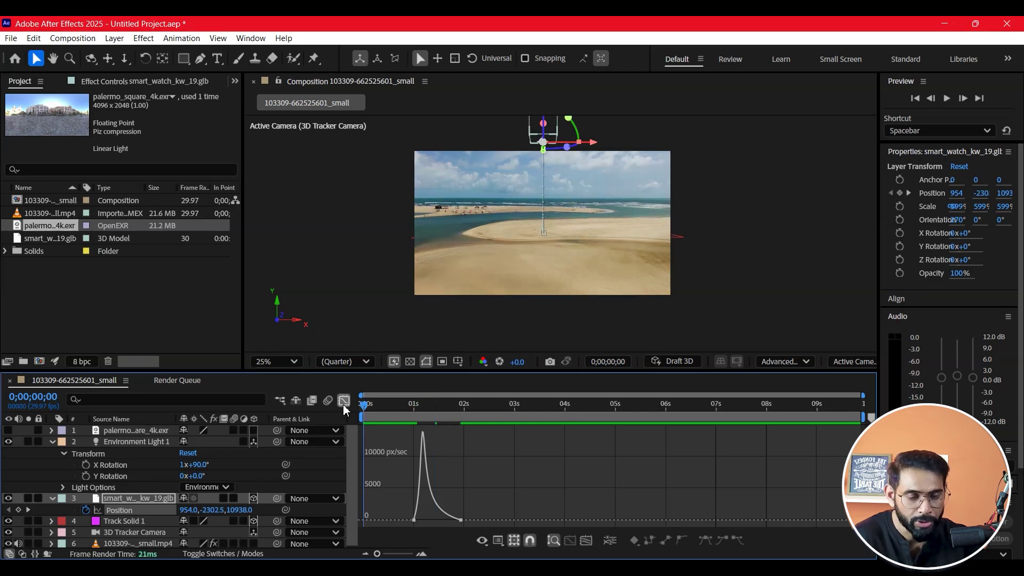
left_click(344, 400)
key("space")
key("space")
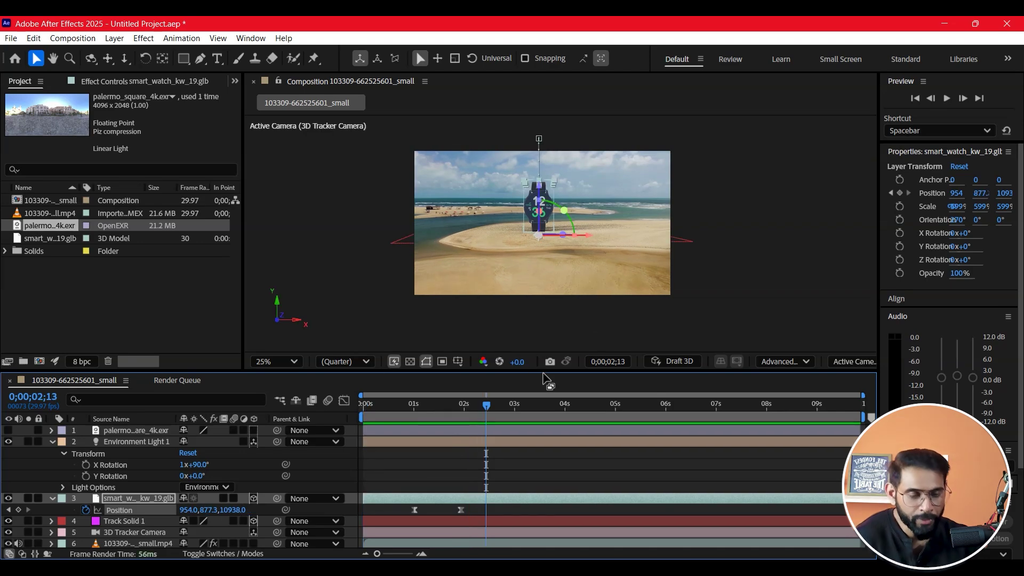
Reveal the watch's rotation properties and test Y, X and Z rotations, undoing each
mouse_move(499, 403)
left_mouse_down()
mouse_move(407, 430)
mouse_move(415, 430)
left_mouse_up()
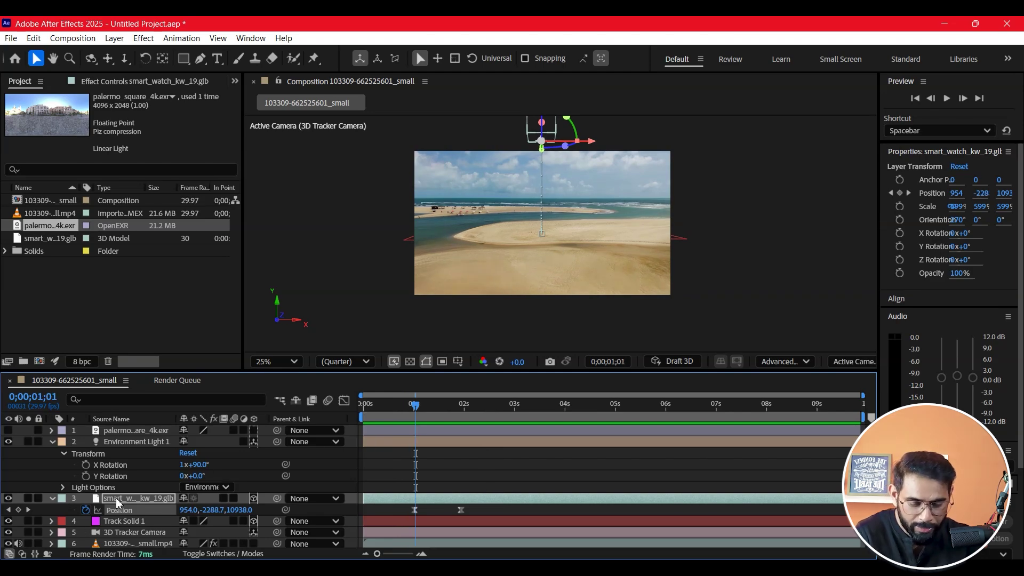
key("r")
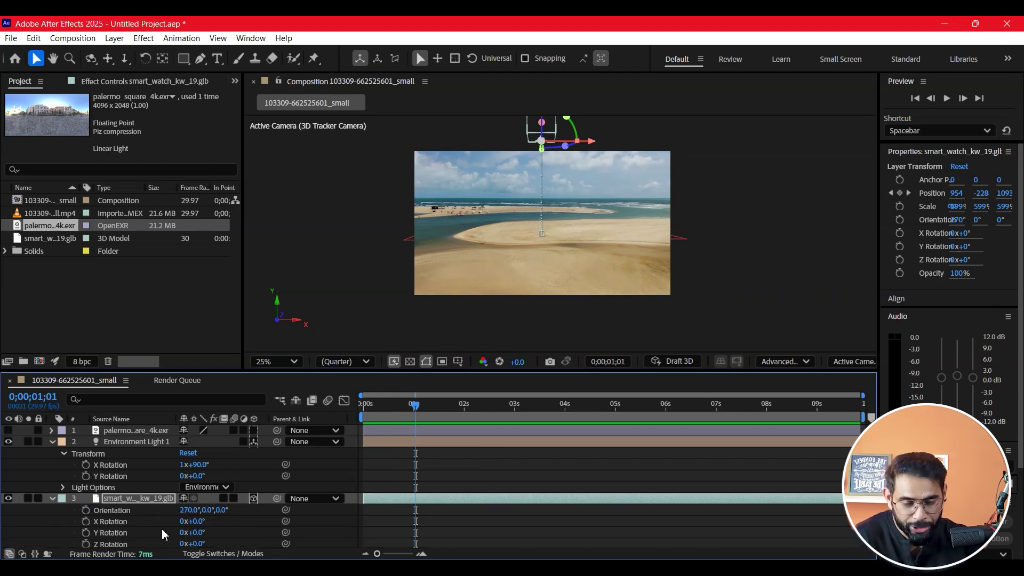
left_click_drag(401, 417, 450, 444)
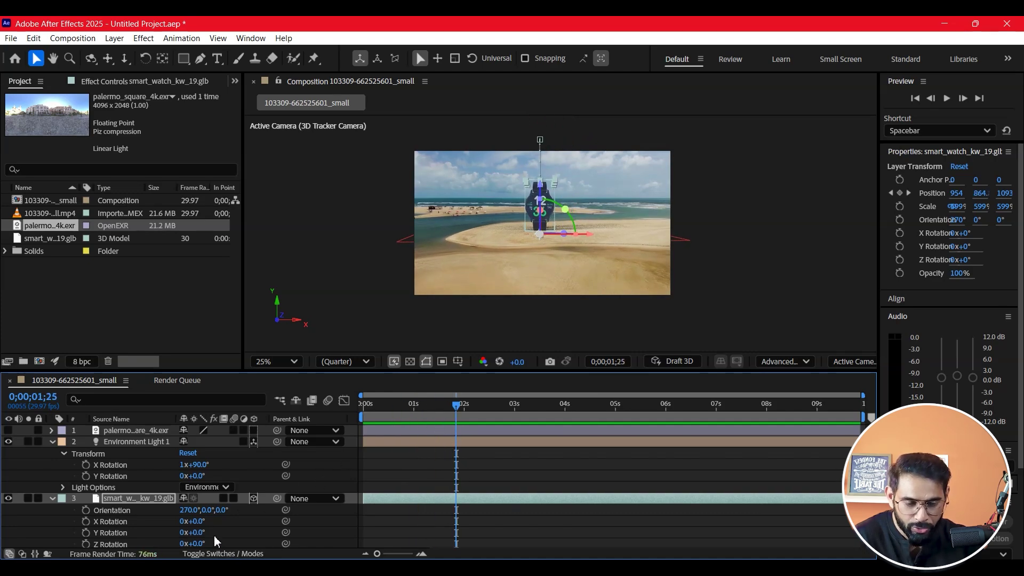
left_click_drag(200, 532, 231, 536)
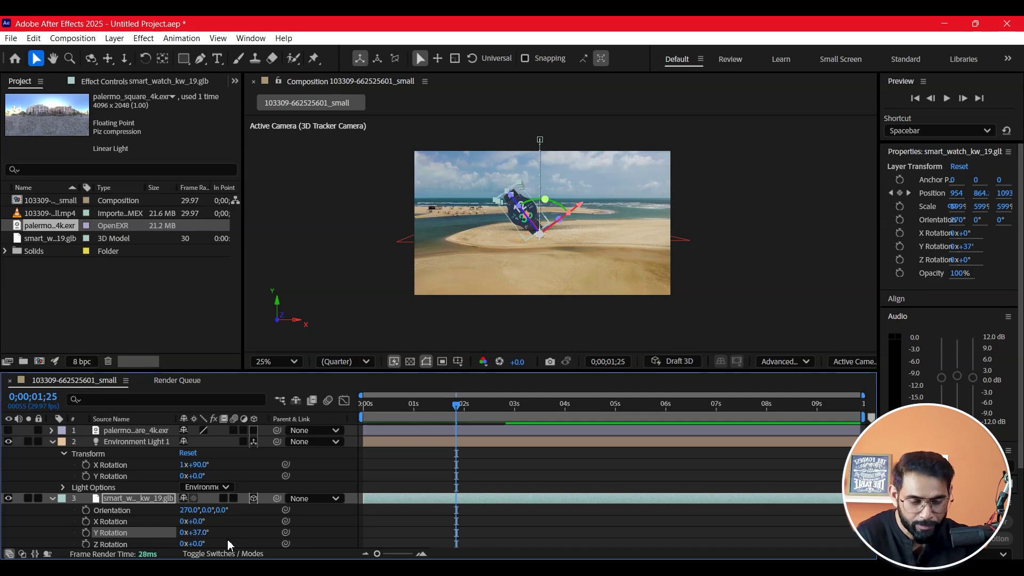
key("ctrl+z")
left_click_drag(199, 526, 198, 549)
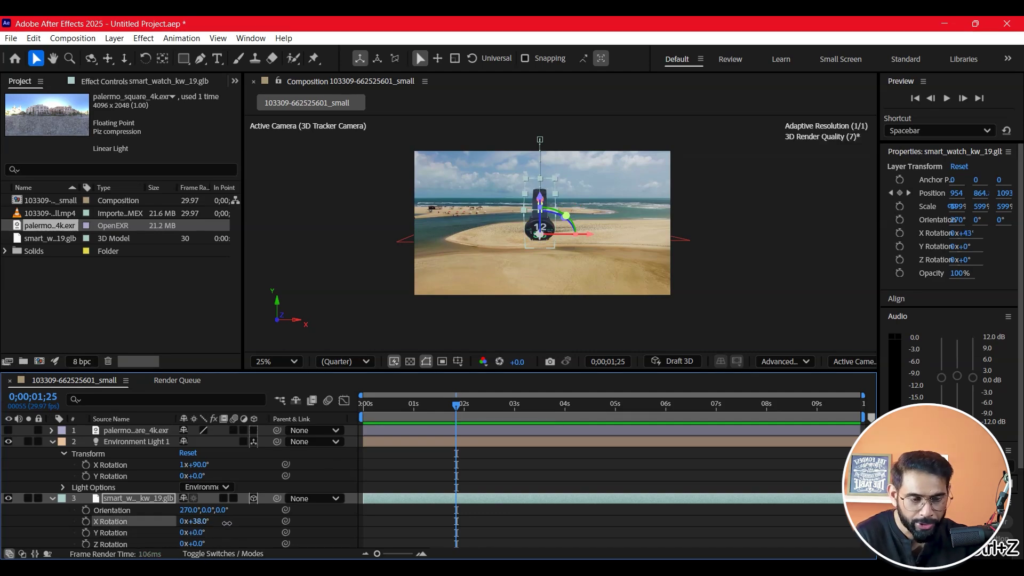
key("ctrl+z")
left_click_drag(196, 544, 226, 542)
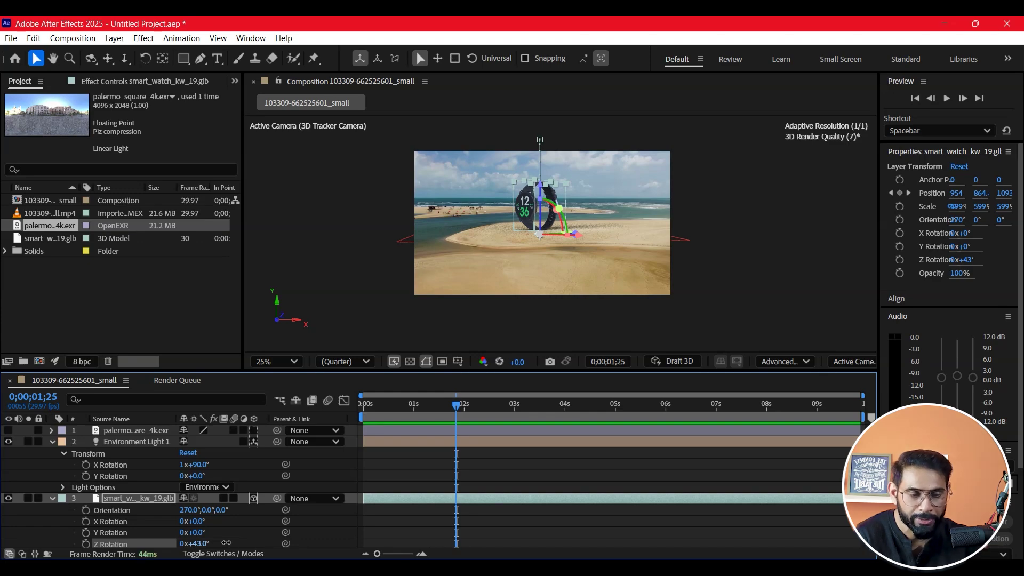
key("ctrl+z")
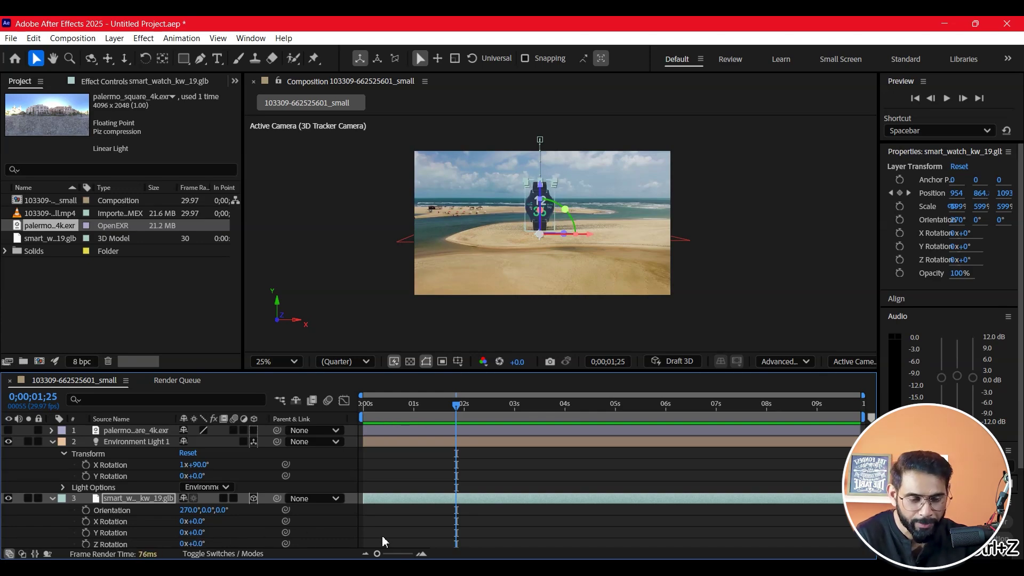
Keyframe Z Rotation at 0° at 4 s and 57° at 1;24, then preview it
left_click_drag(452, 419, 561, 418)
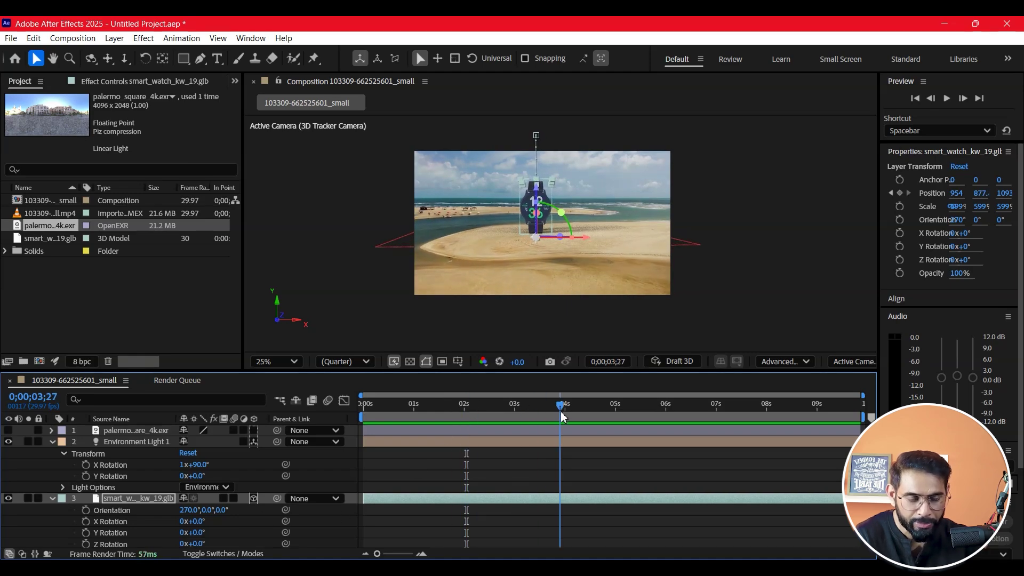
left_click_drag(561, 418, 565, 418)
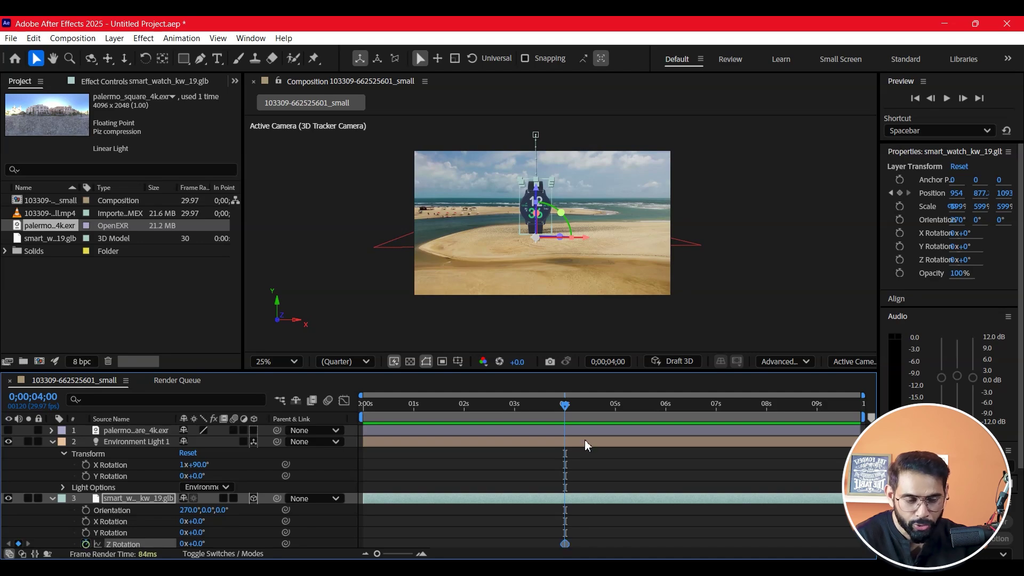
left_click_drag(525, 416, 452, 437)
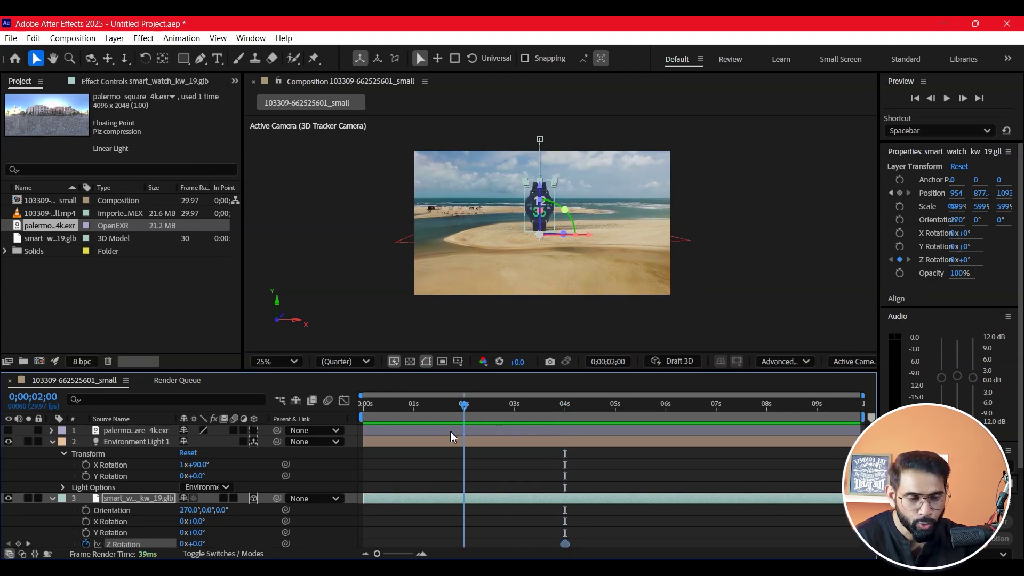
mouse_move(185, 544)
left_mouse_down()
mouse_move(173, 545)
mouse_move(292, 545)
mouse_move(214, 557)
left_mouse_up()
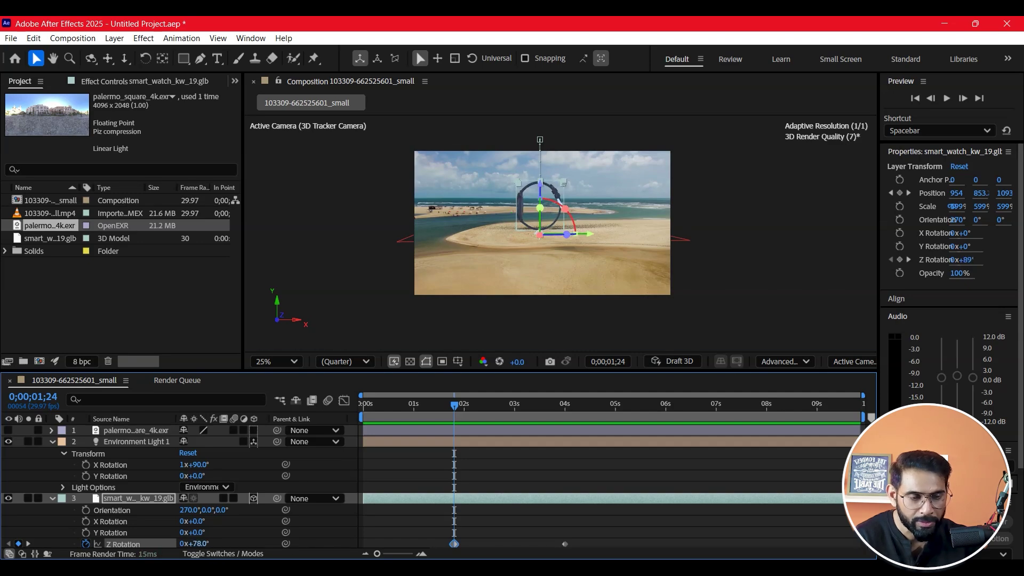
left_click_drag(193, 544, 202, 544)
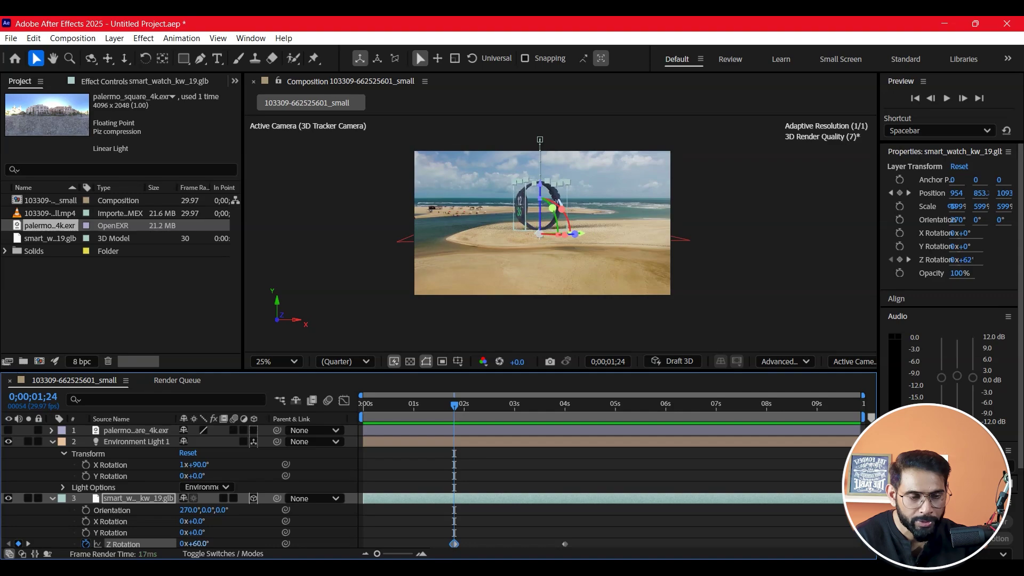
left_click_drag(194, 543, 185, 544)
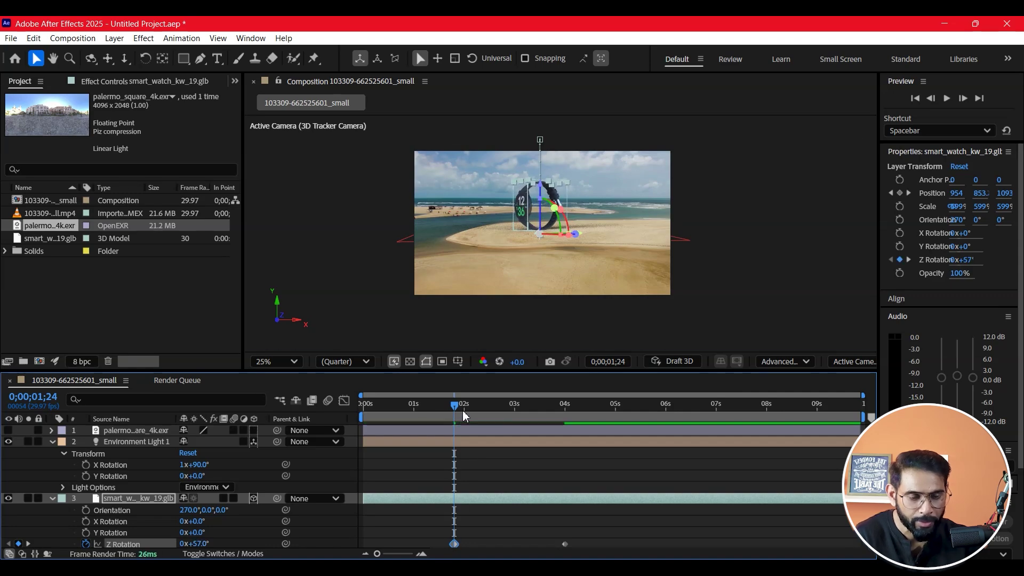
key("Home")
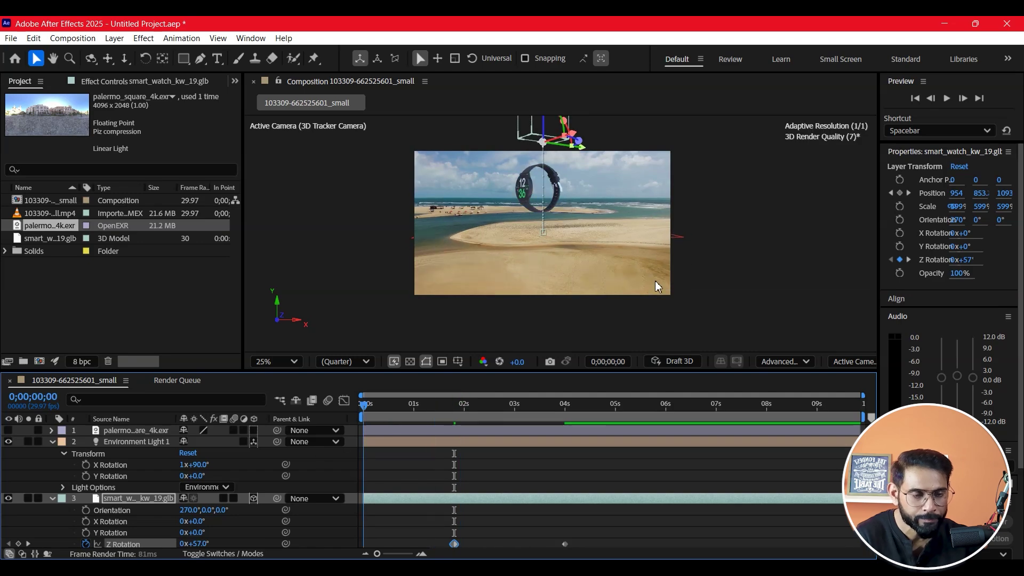
key("space")
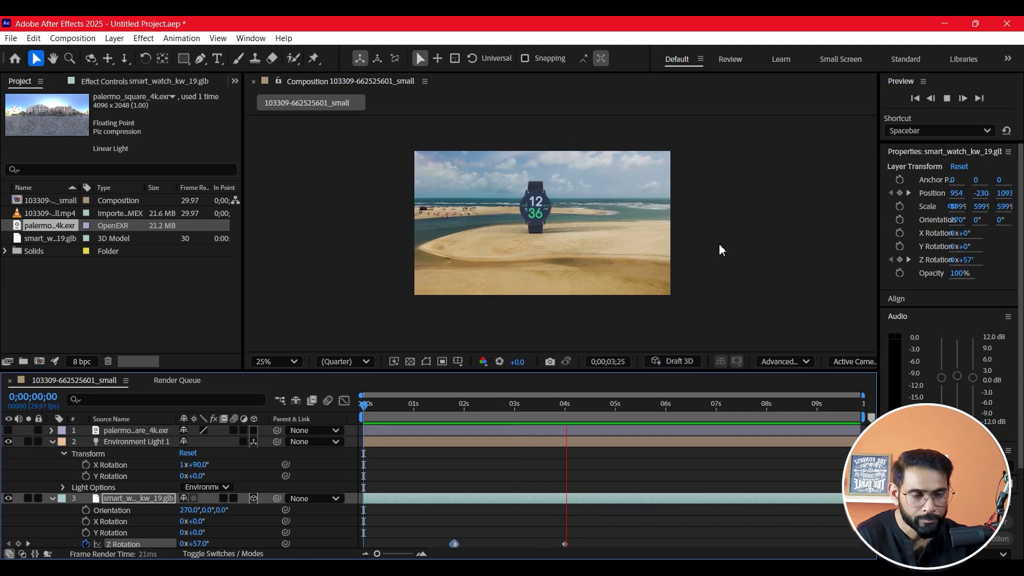
key("space")
Select the watch's Z Rotation keyframes and apply Easy Ease
left_click_drag(614, 418, 432, 468)
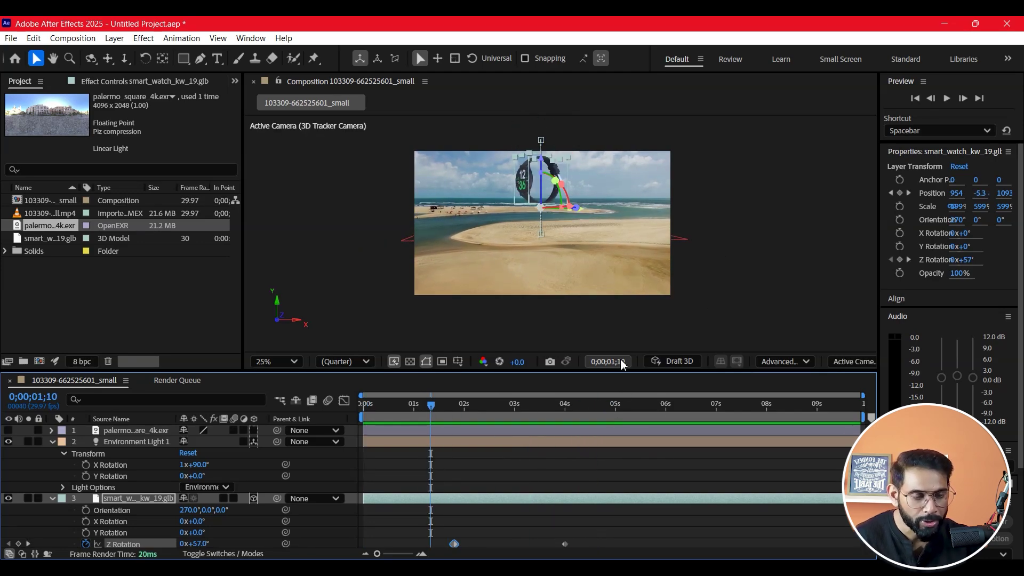
left_click_drag(604, 522, 447, 528)
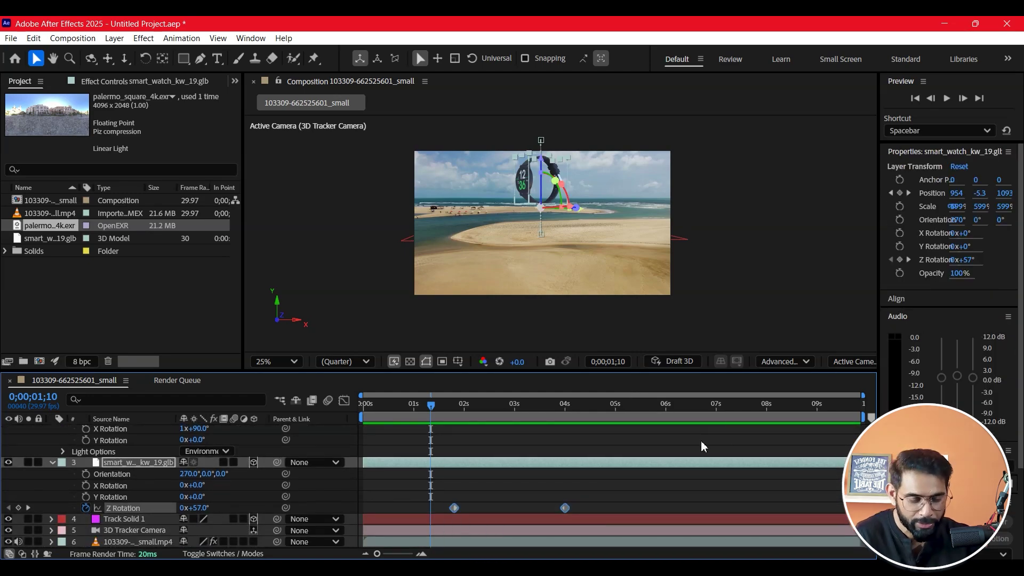
right_click(565, 508)
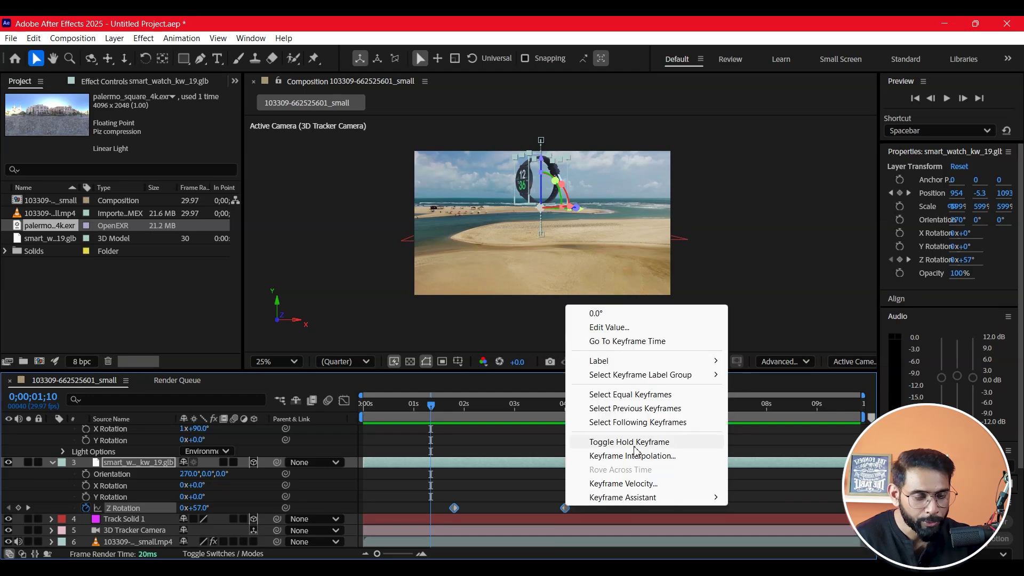
mouse_move(629, 497)
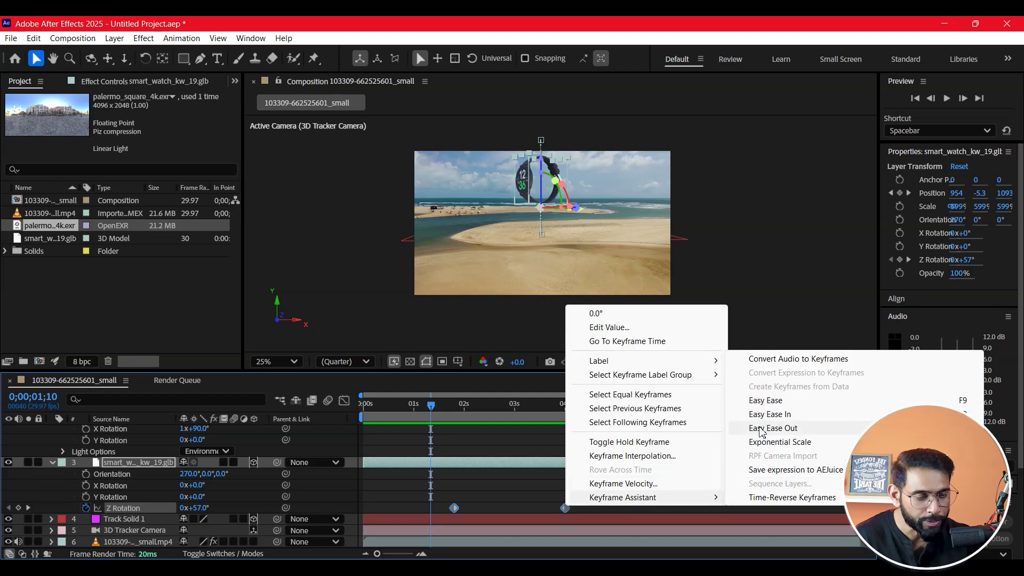
left_click(760, 430)
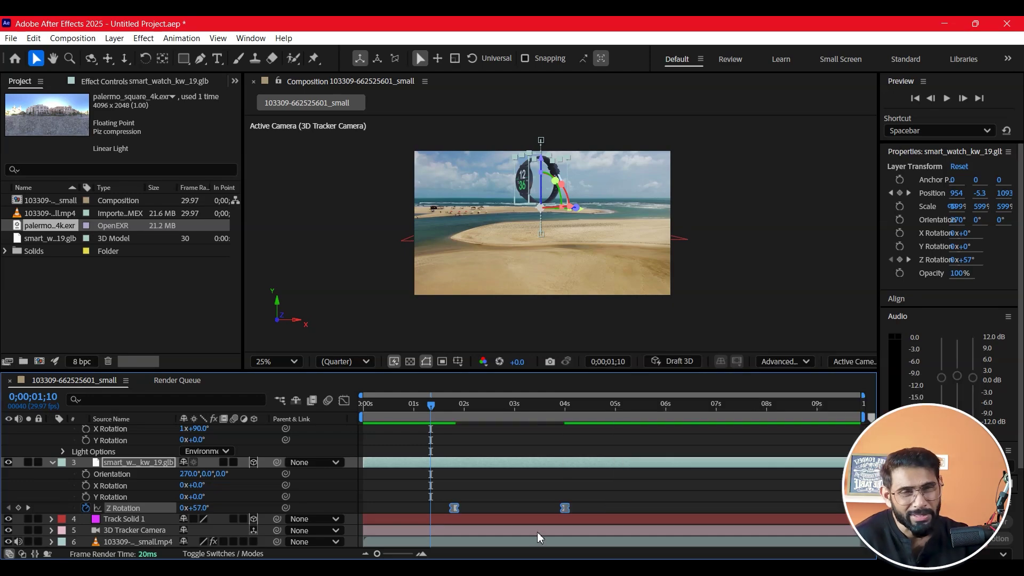
Pull the right keyframe's influence to 100% in the speed graph so the spin slows smoothly
left_click(343, 401)
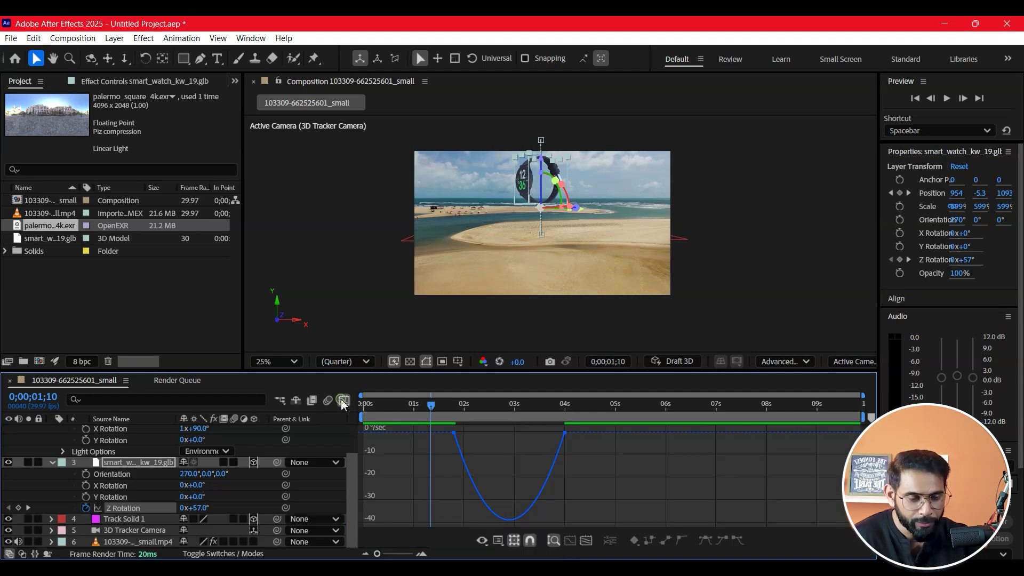
left_click_drag(565, 468, 449, 424)
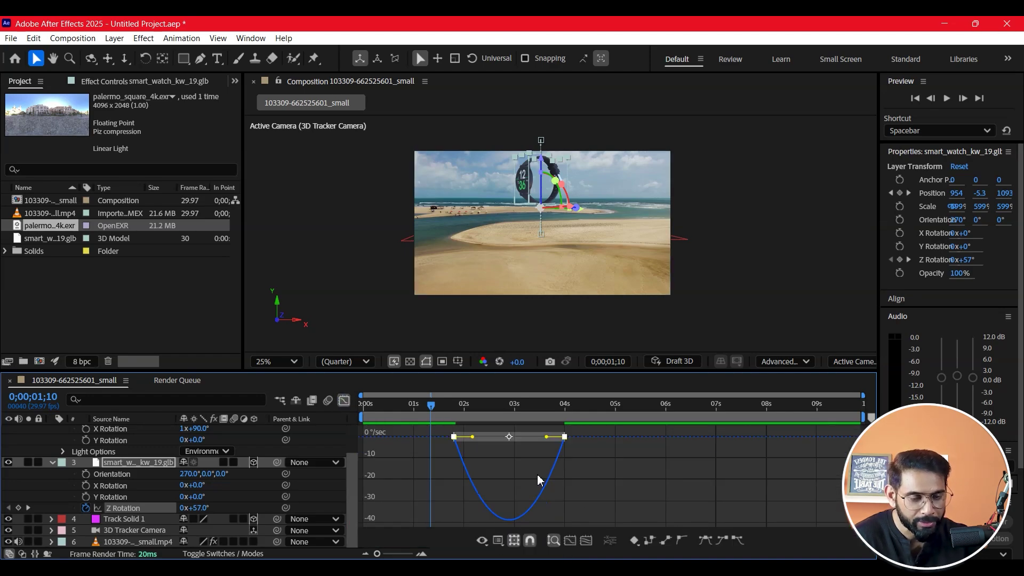
left_click_drag(547, 437, 483, 452)
left_click(594, 474)
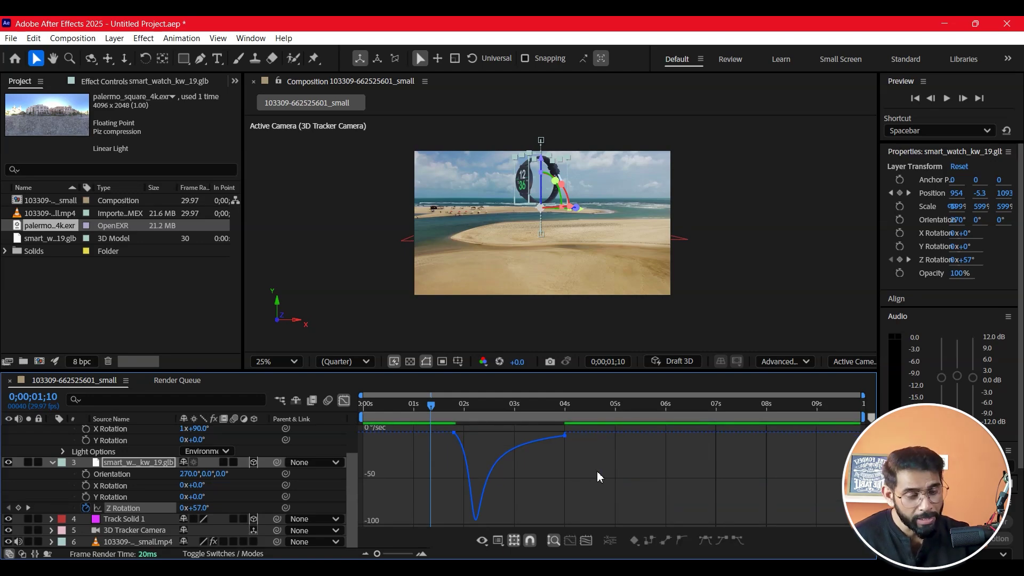
mouse_move(432, 406)
left_mouse_down()
mouse_move(433, 422)
mouse_move(422, 422)
left_mouse_up()
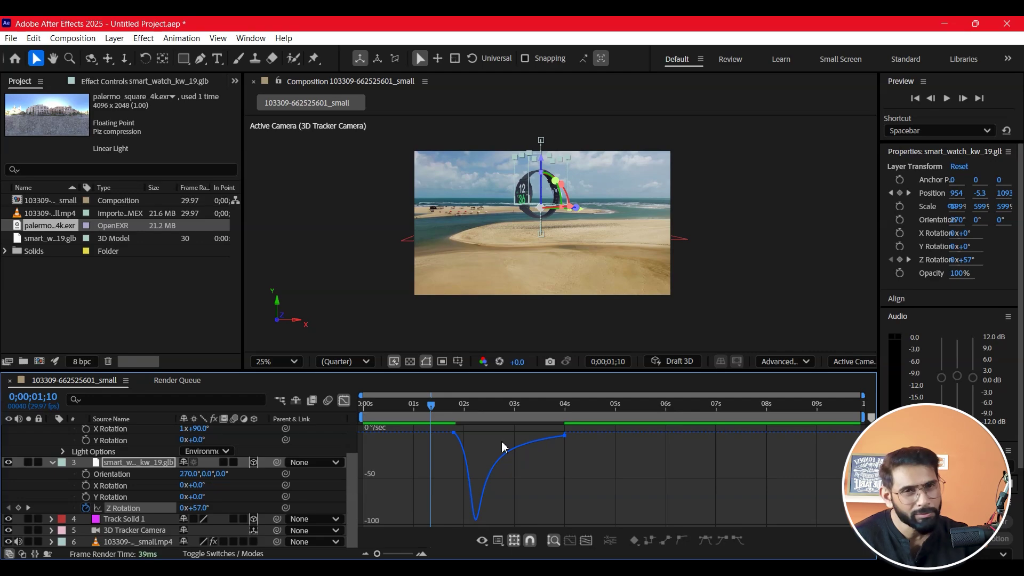
left_click(454, 422)
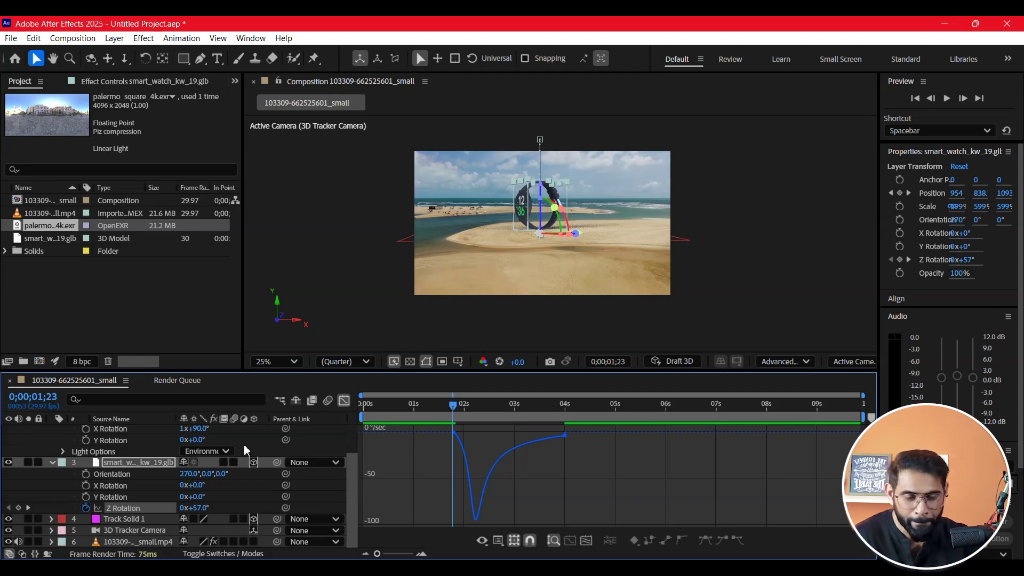
left_click(344, 401)
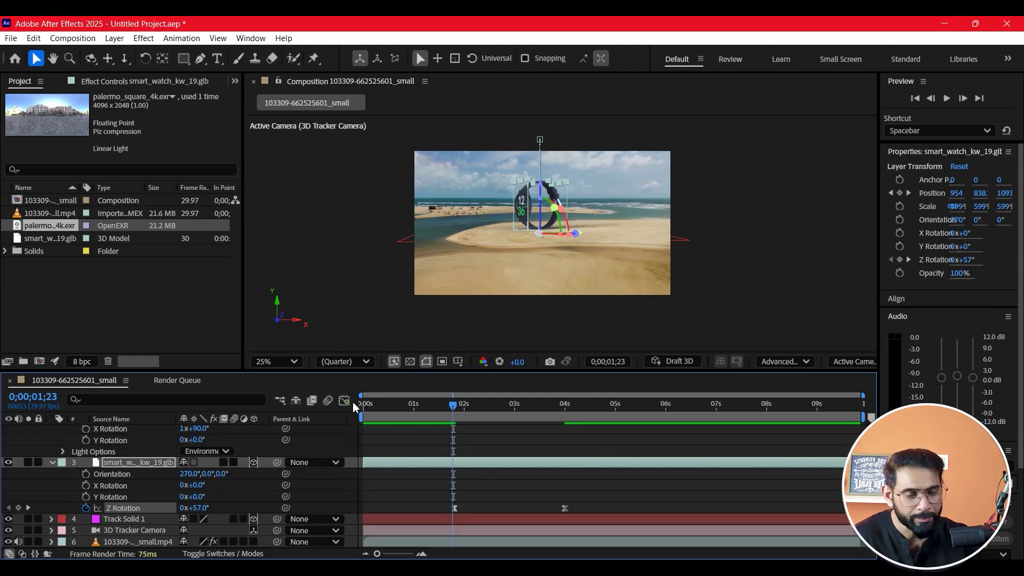
key("Home")
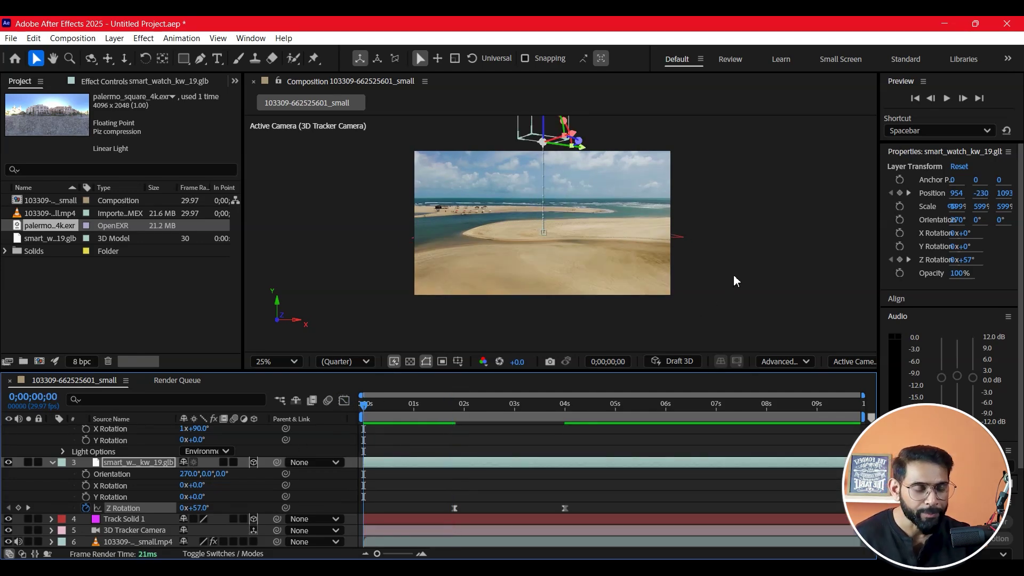
Deselect the smart watch layer so its transform gizmo no longer shows over the beach shot
left_click(735, 279)
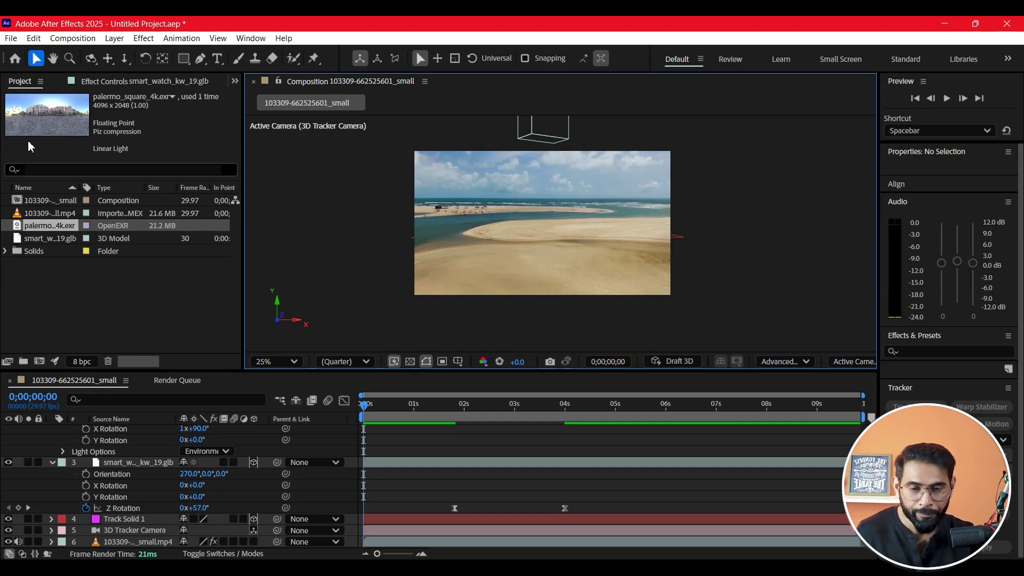